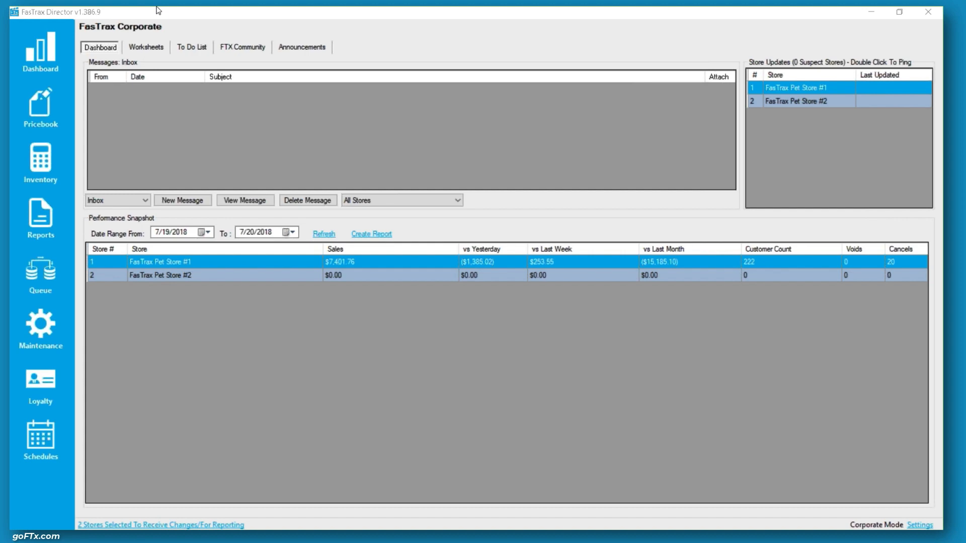
- Open the employee list in Maintenance and display the first employee's record
left_click(84, 16)
left_click(50, 436)
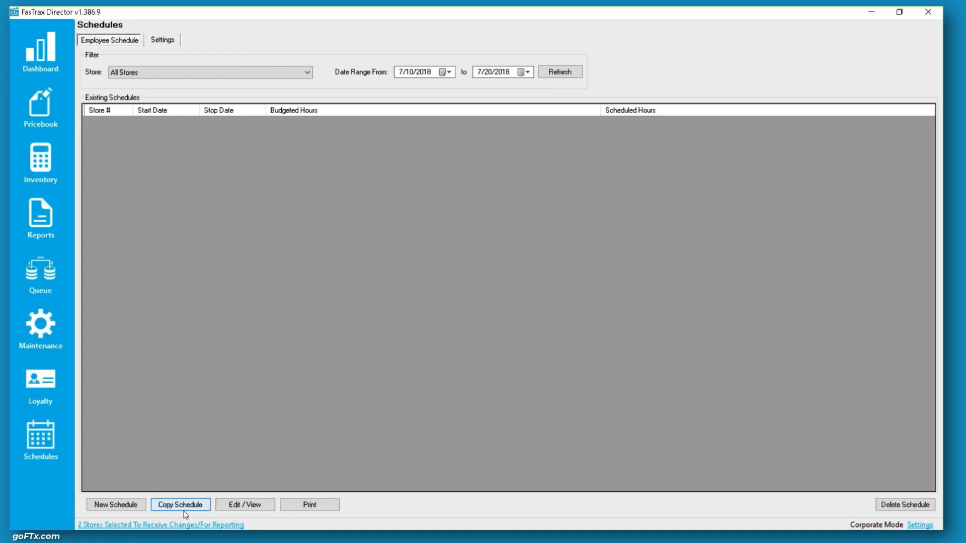
left_click(38, 321)
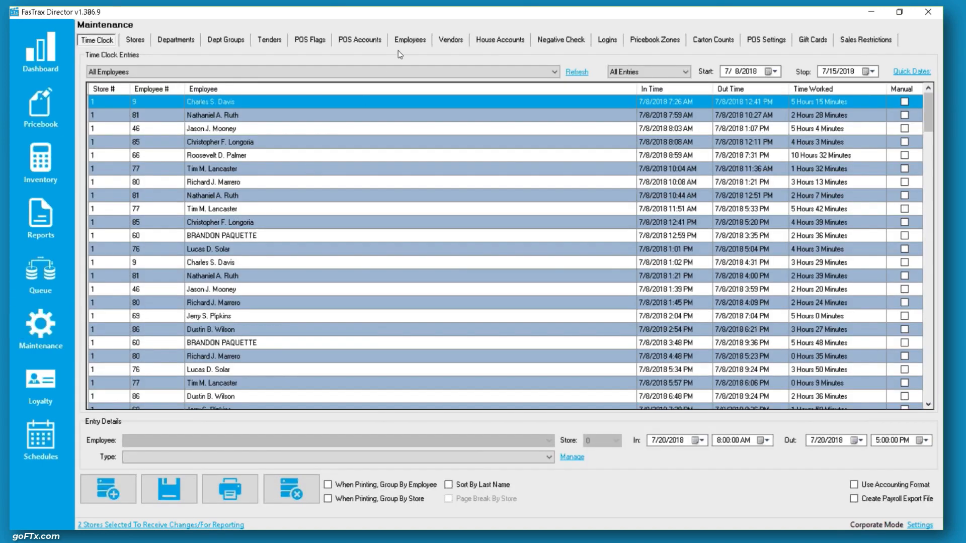
left_click(407, 40)
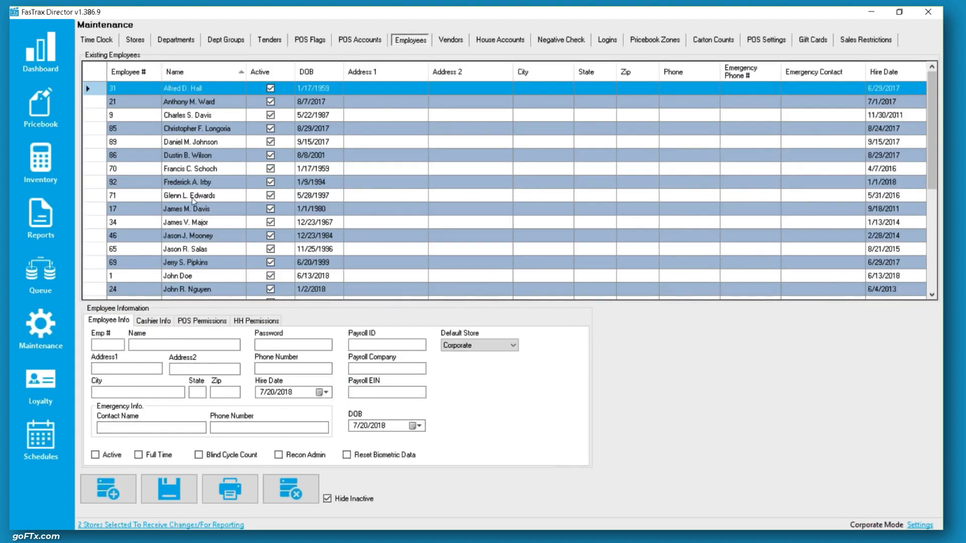
left_click(208, 89)
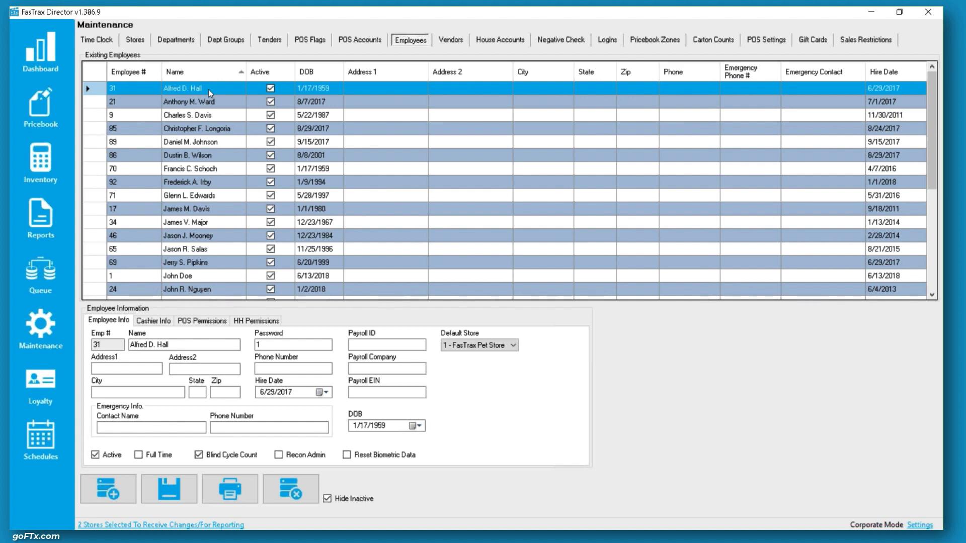
- Check the first employee's Default Store choices and try toggling the Full Time option
left_click(484, 347)
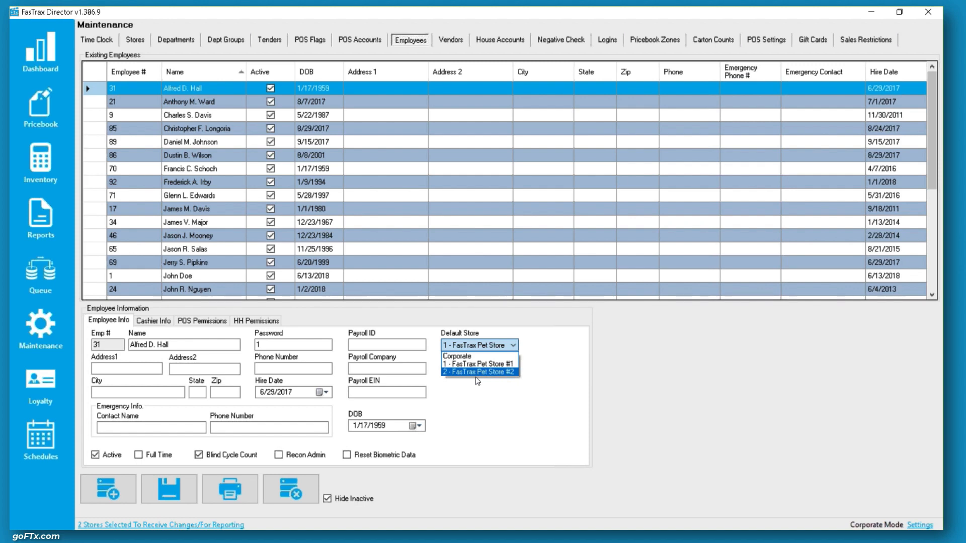
left_click(487, 347)
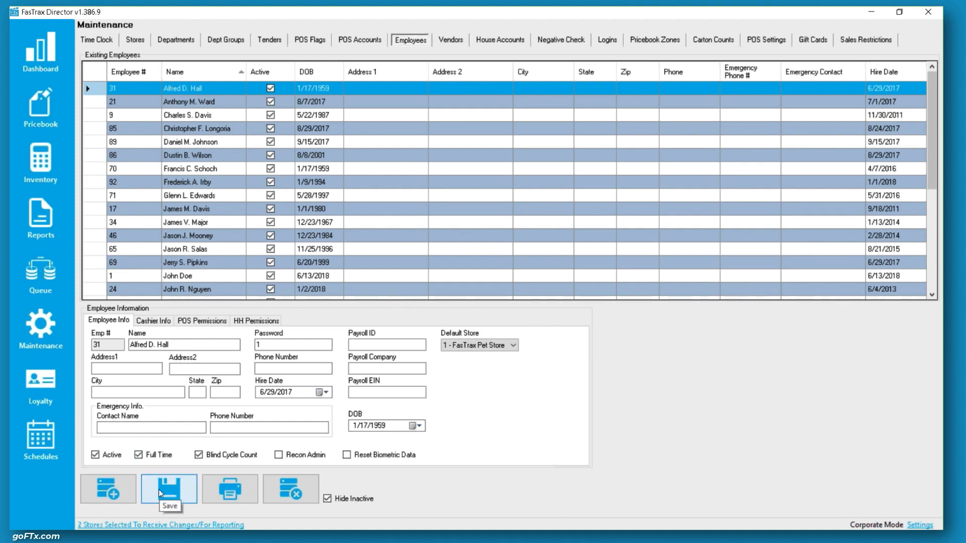
left_click(139, 456)
left_click(167, 481)
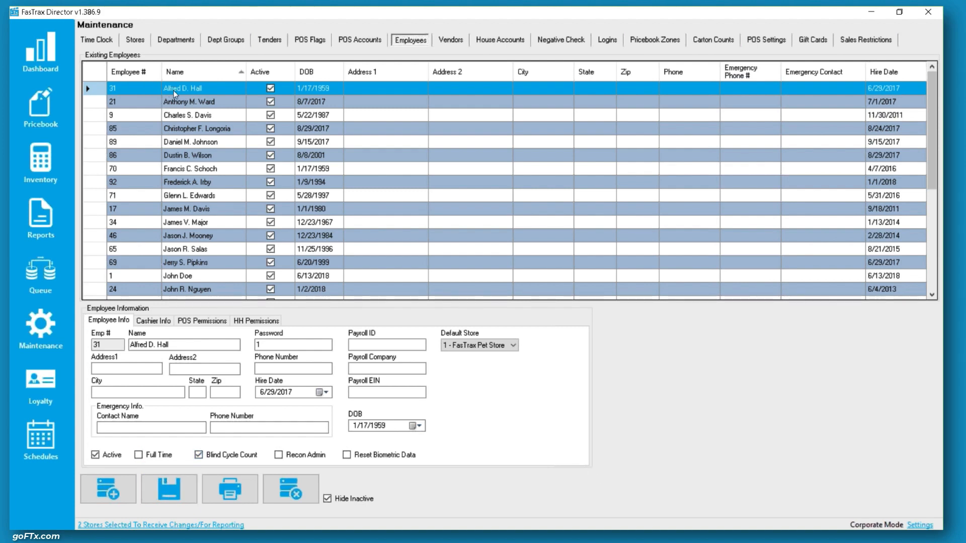
- Go through several other employees' records to examine their default store and Full Time settings
left_click(189, 104)
left_click(186, 117)
left_click(186, 127)
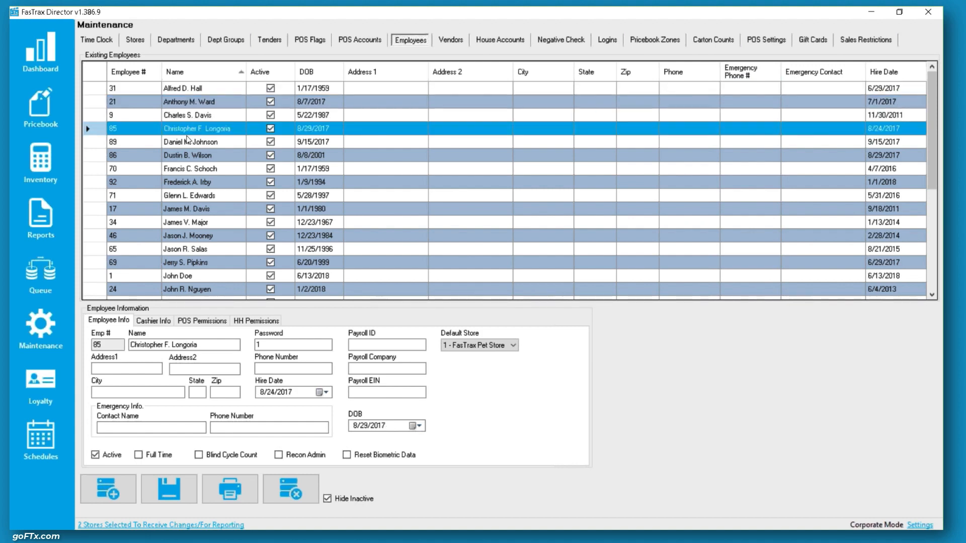
left_click(187, 141)
left_click(185, 155)
left_click(184, 182)
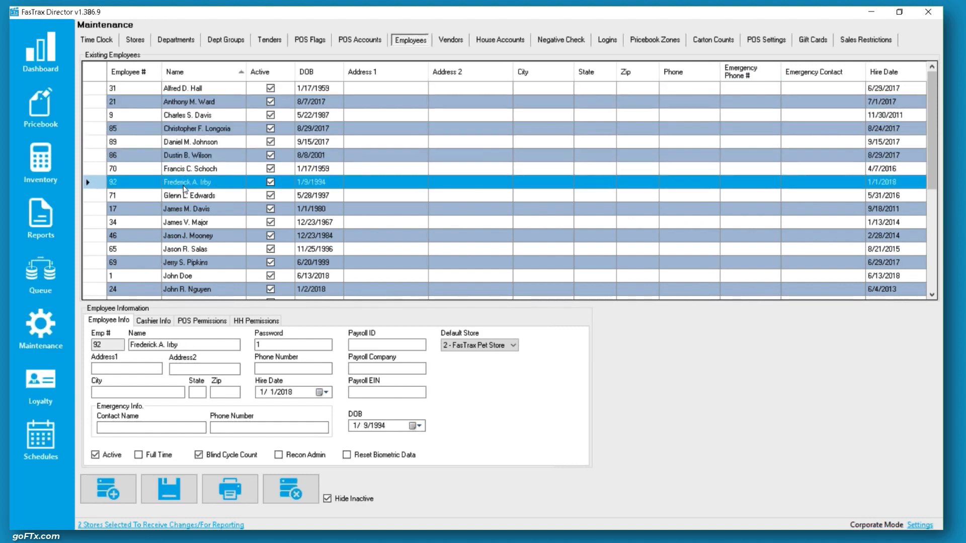
left_click(184, 199)
left_click(182, 209)
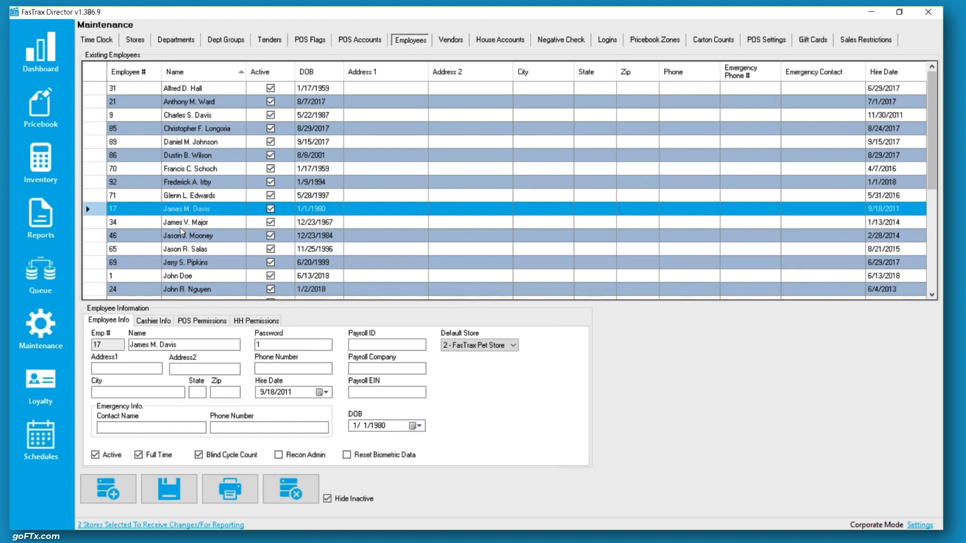
left_click(181, 224)
left_click(182, 248)
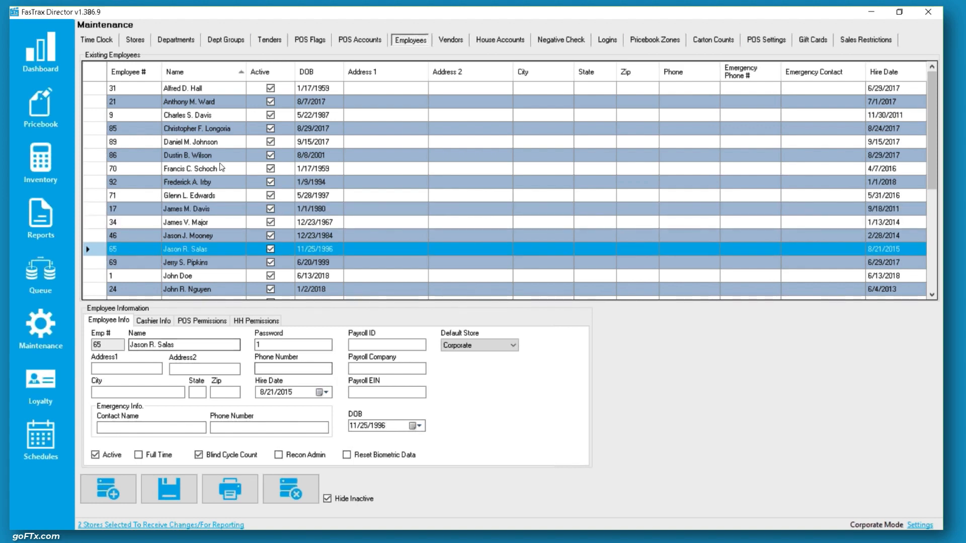
- Set the default store to 2 - FasTrax Pet Store #2 for the seventh employee from the end of the list and save the record
scroll(201, 266, "down", 5)
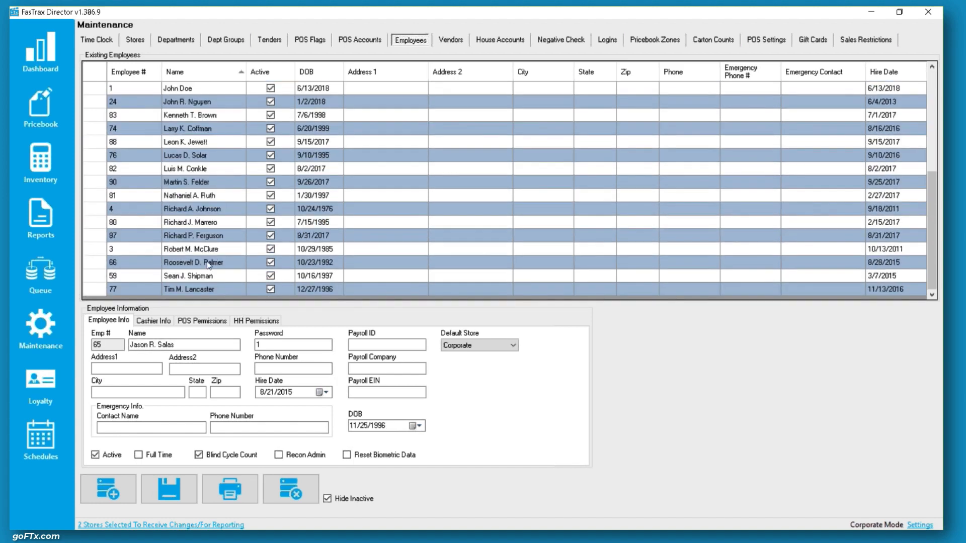
left_click(200, 211)
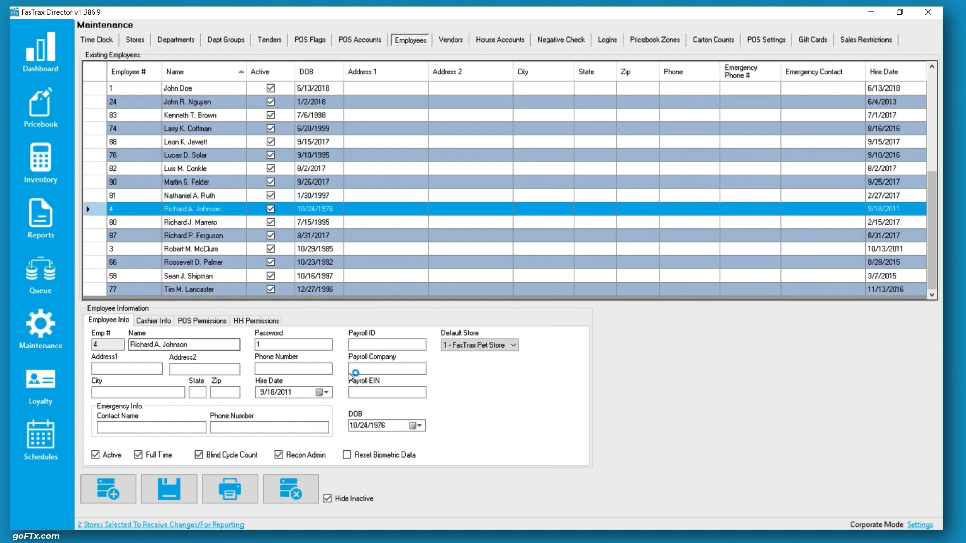
left_click(483, 346)
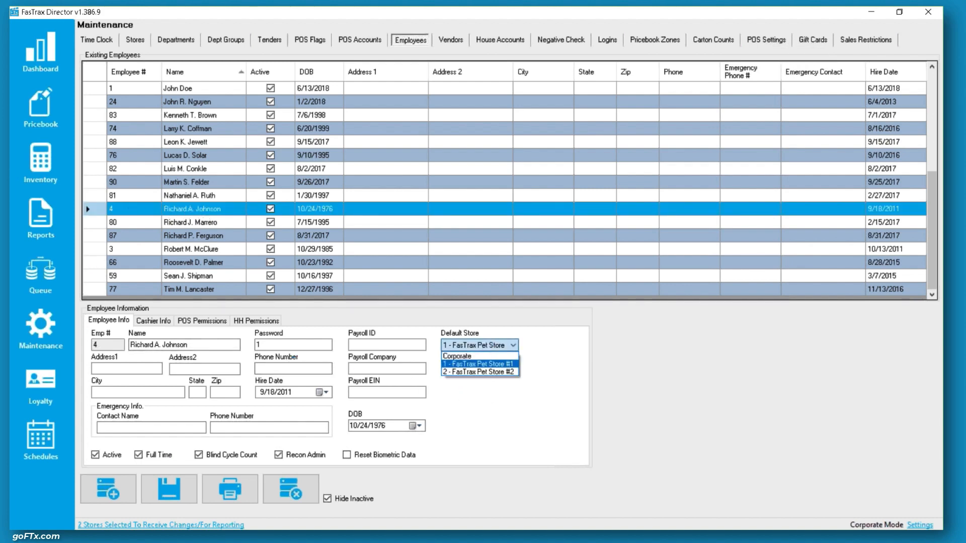
left_click(484, 377)
left_click(139, 454)
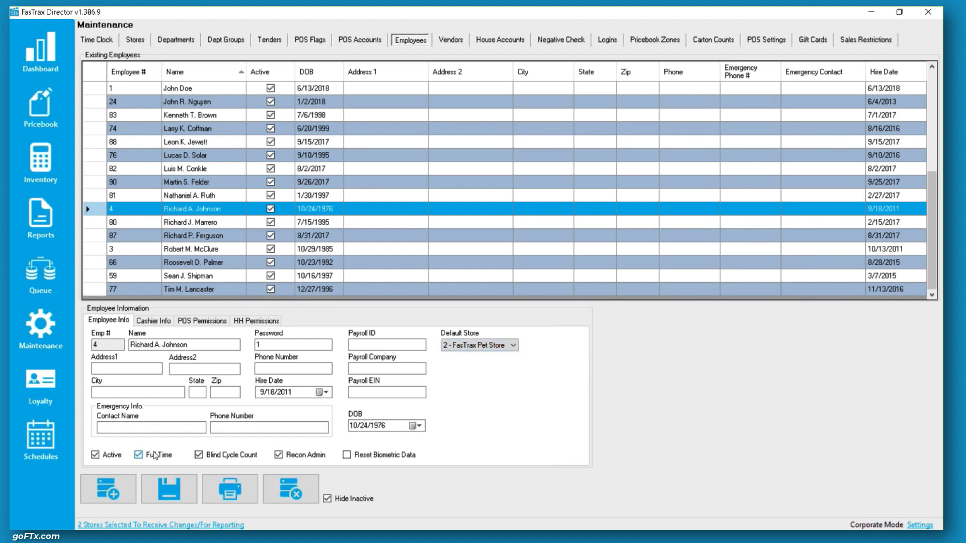
left_click(181, 499)
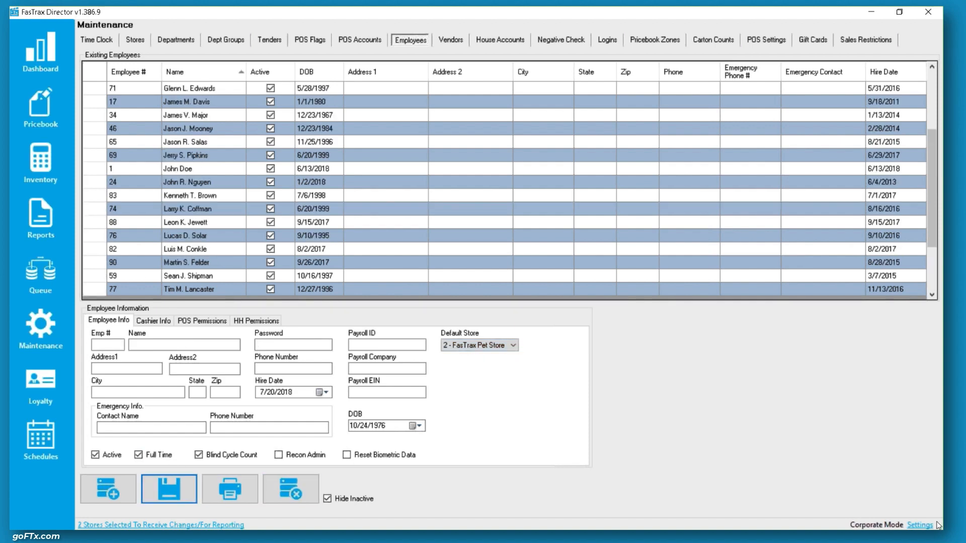
scroll(463, 181, "up", 3)
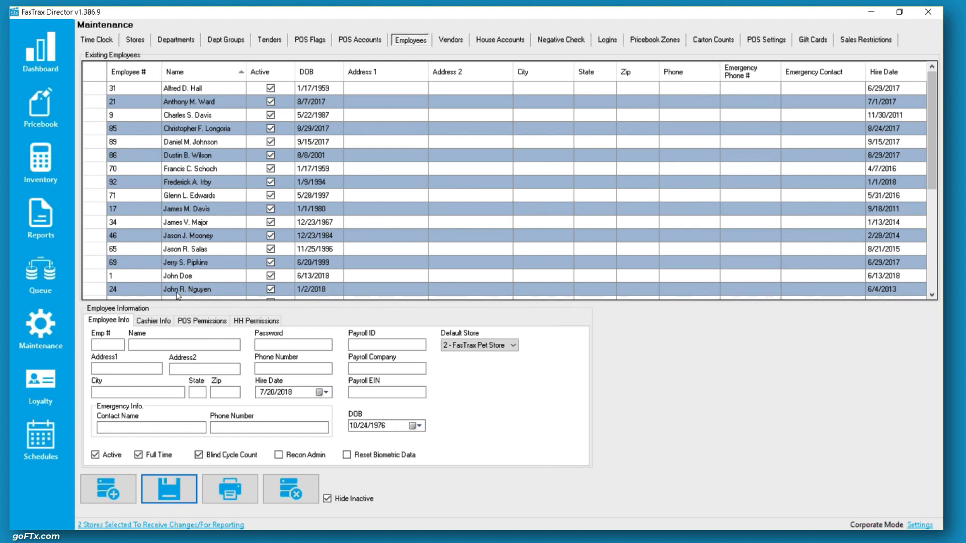
- Open the schedule settings and check the weekday choices for Schedule Starts On, leaving Sunday selected
left_click(41, 432)
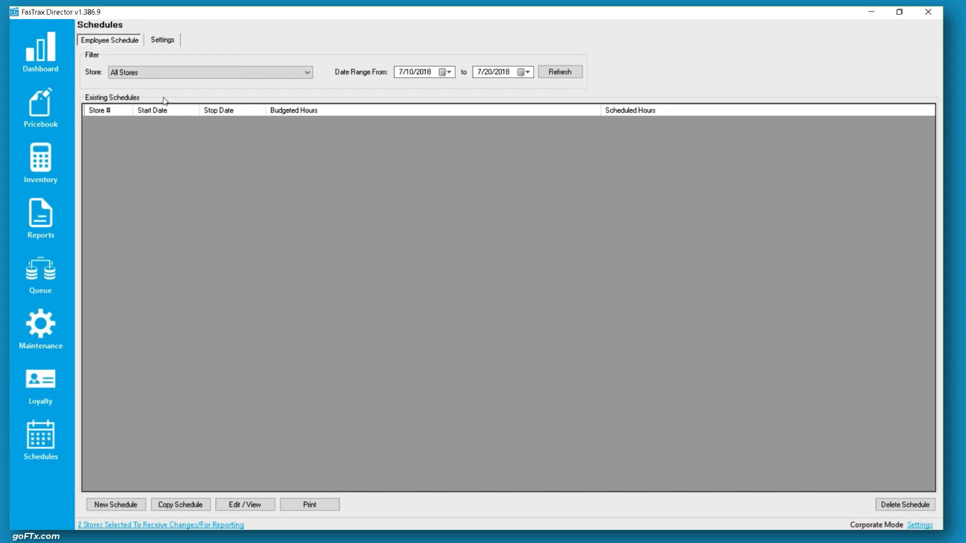
left_click(170, 42)
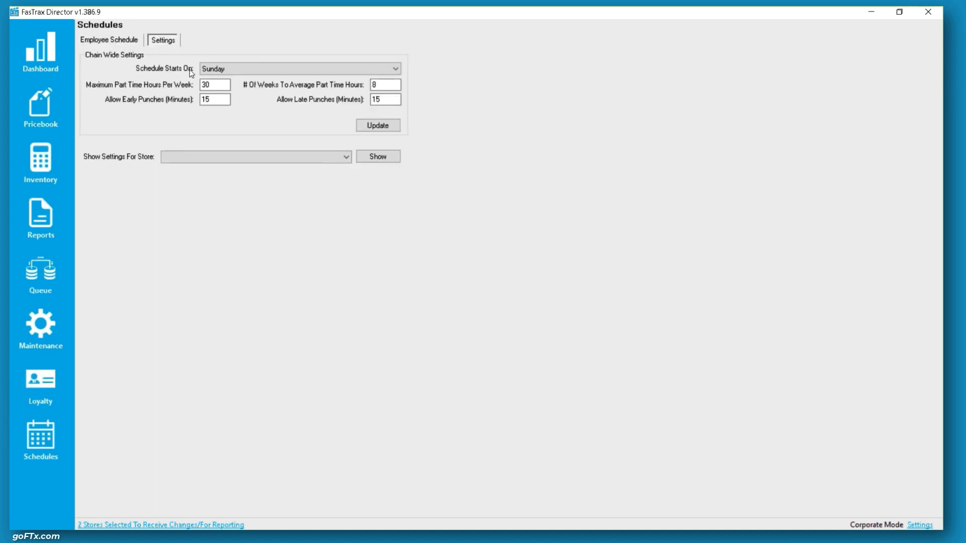
left_click(226, 74)
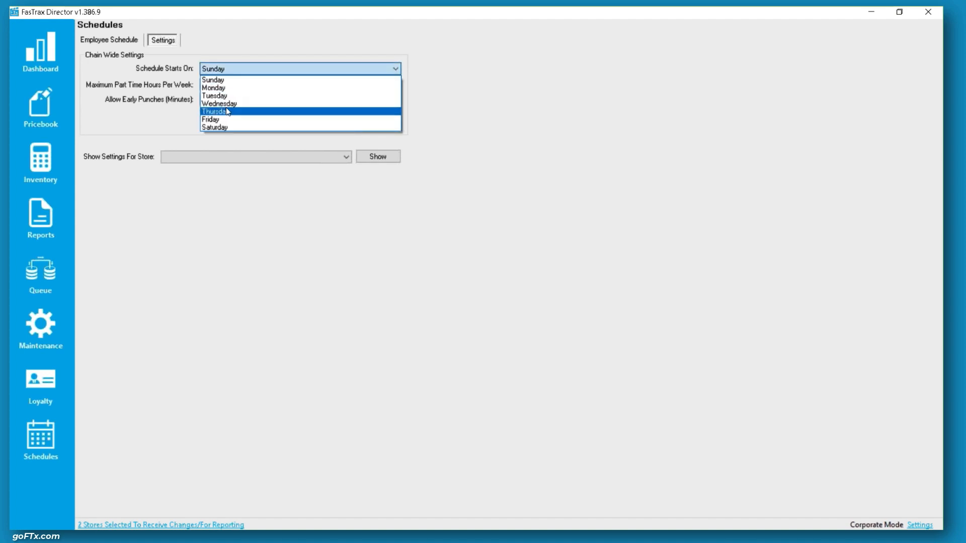
left_click(229, 68)
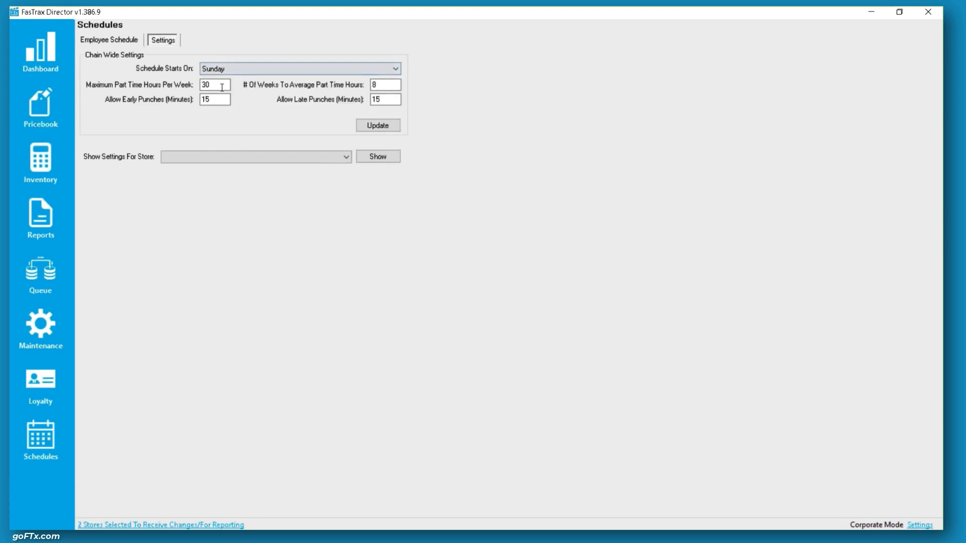
- Examine the chain-wide maximum part-time hours, averaging weeks, and early and late punch allowances
double_click(222, 88)
double_click(385, 85)
left_click(221, 85)
double_click(221, 85)
double_click(386, 86)
double_click(207, 99)
double_click(385, 99)
double_click(207, 99)
left_click(215, 103)
left_click_drag(214, 102, 190, 103)
left_click(217, 103)
double_click(218, 102)
key("Tab")
double_click(217, 101)
key("Tab")
- Save the chain-wide schedule settings and dismiss the message
left_click(394, 101)
left_click(391, 127)
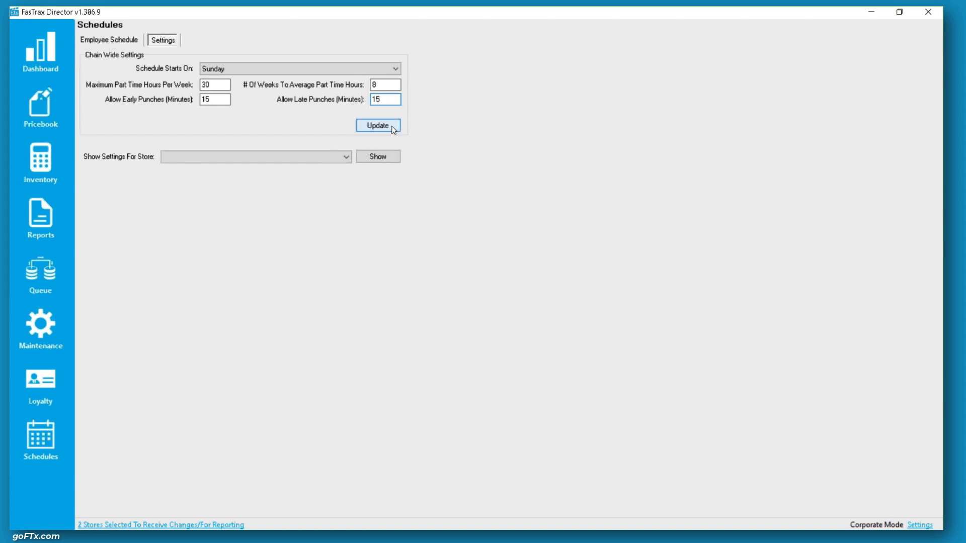
left_click(535, 310)
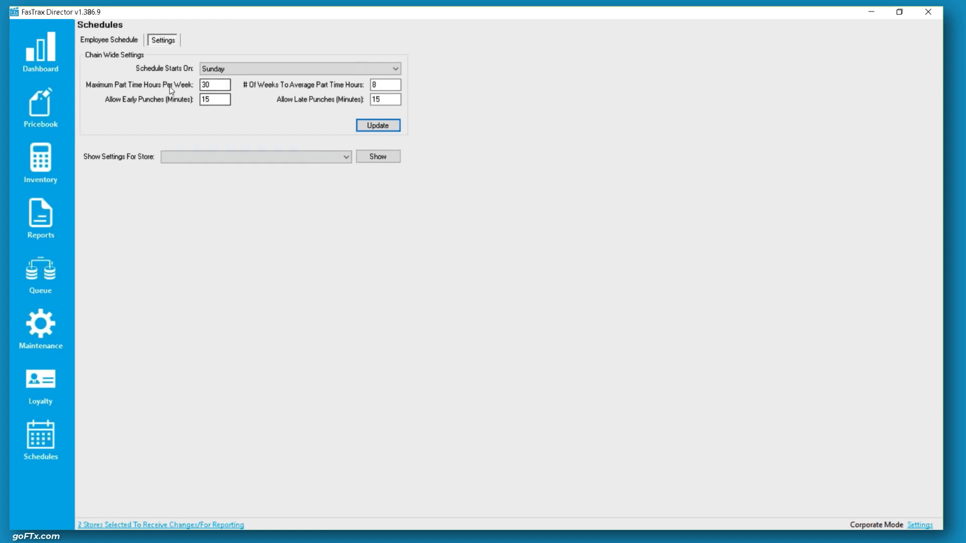
- Show the schedule settings for 2 - FasTrax Pet Store #2 and dismiss the message
left_click(191, 157)
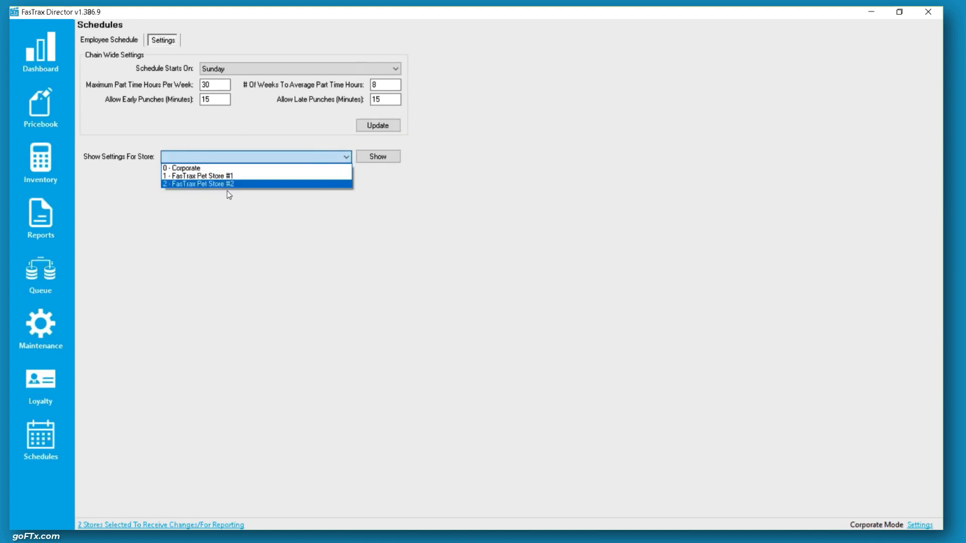
left_click(210, 185)
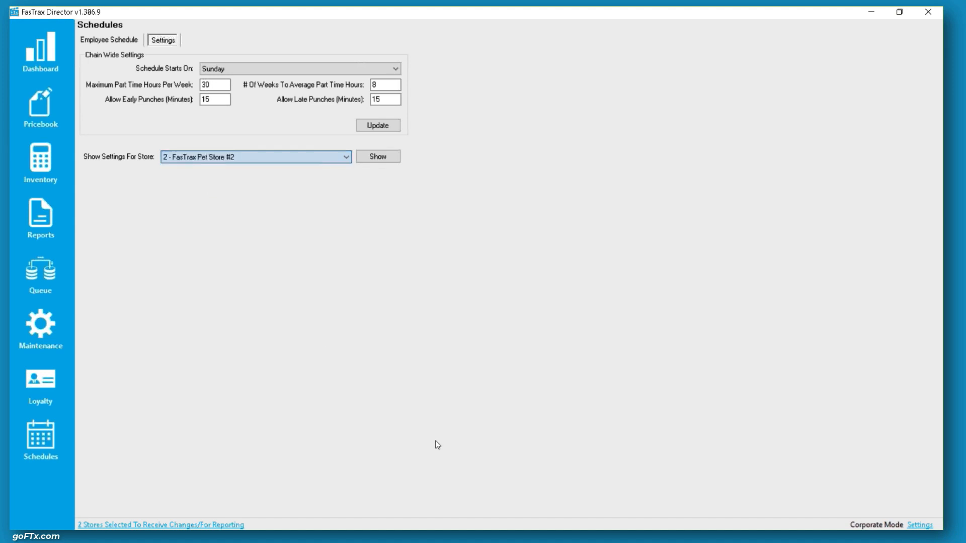
left_click(377, 157)
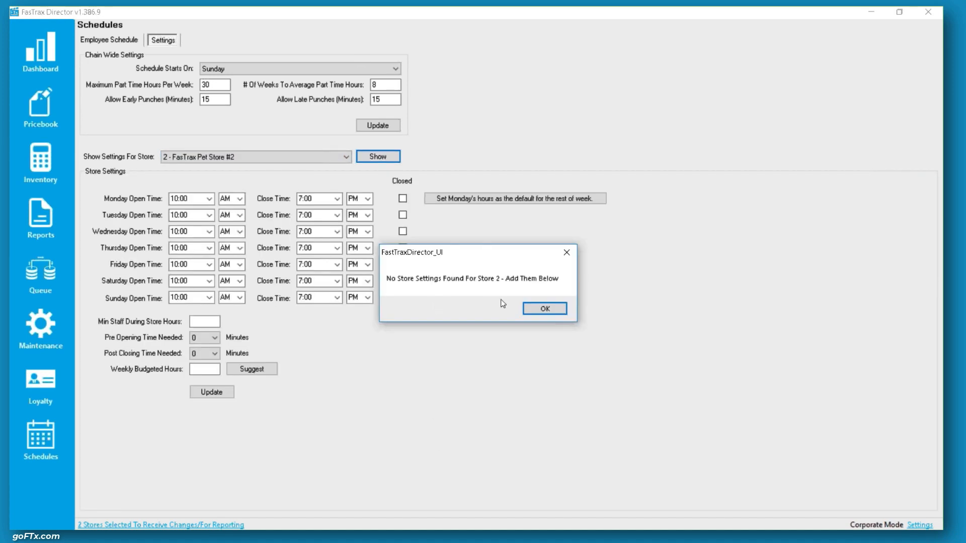
left_click(535, 311)
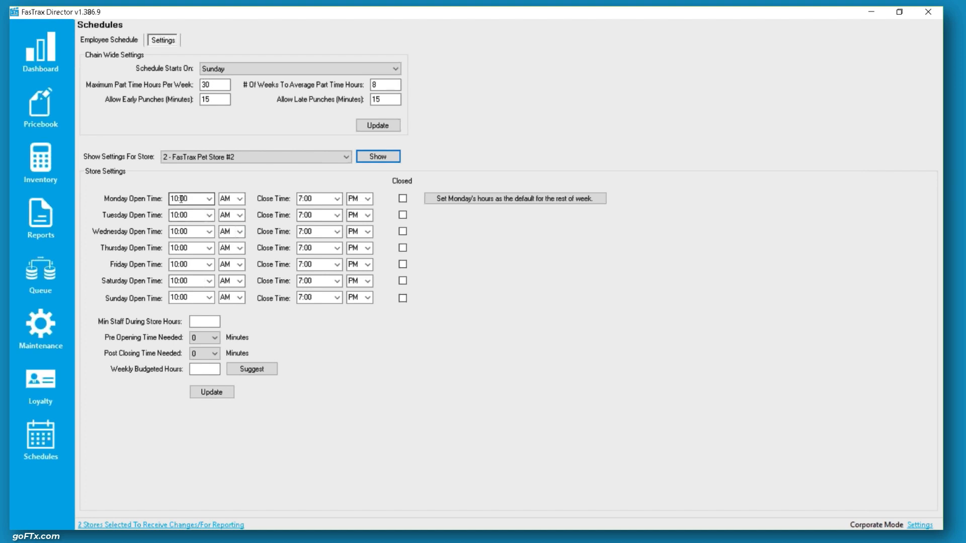
- Examine the minimum staff, pre-opening time and weekly budgeted hours settings for store #2
left_click(208, 319)
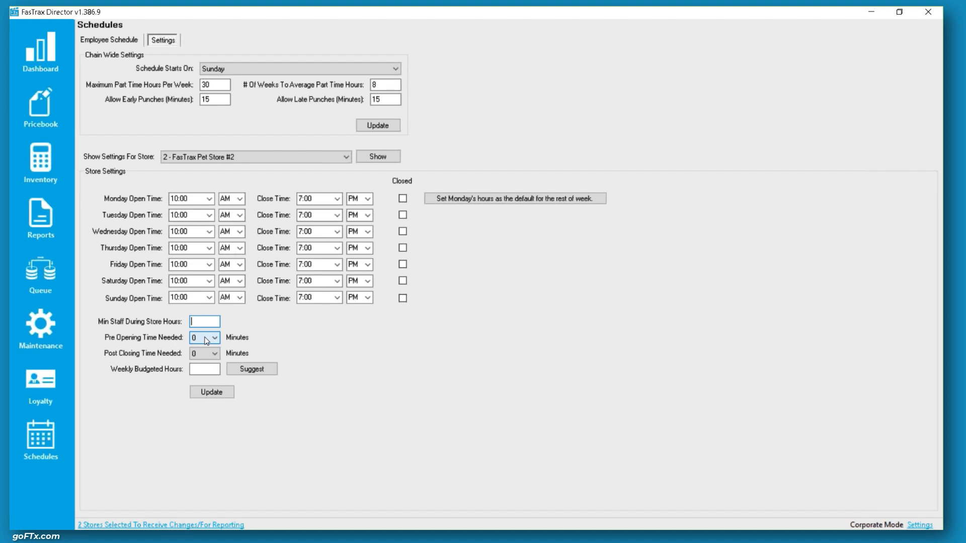
left_click(207, 340)
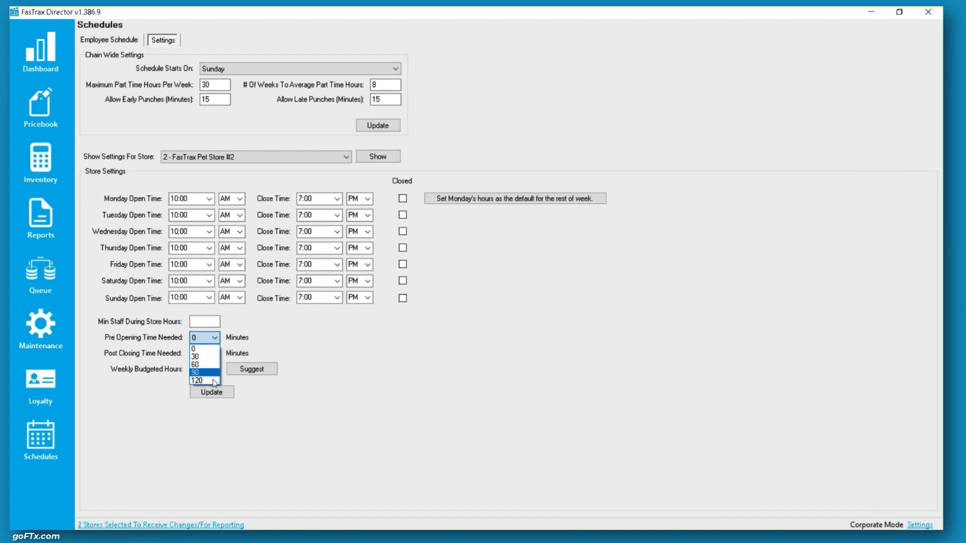
left_click(201, 348)
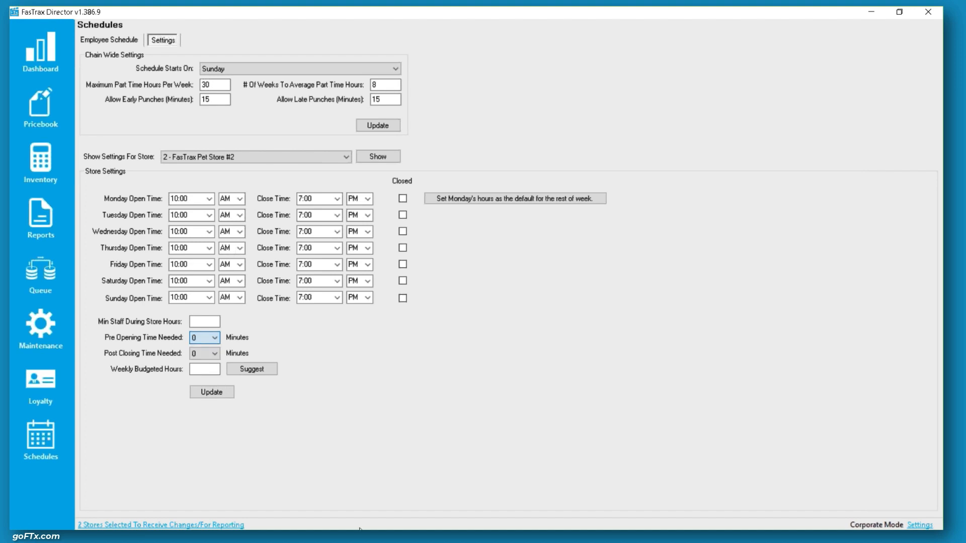
left_click(203, 370)
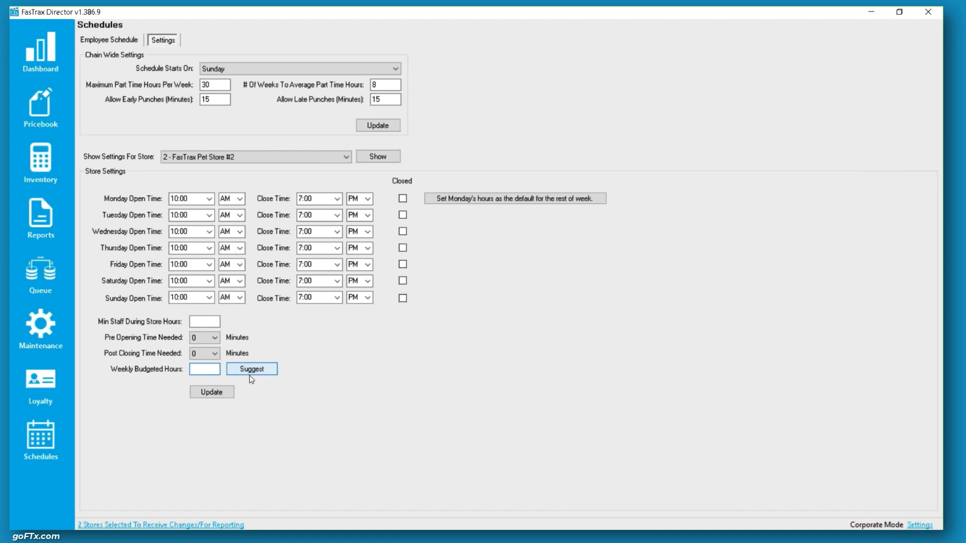
- Show the schedule settings for 1 - FasTrax Pet Store #1
left_click(227, 156)
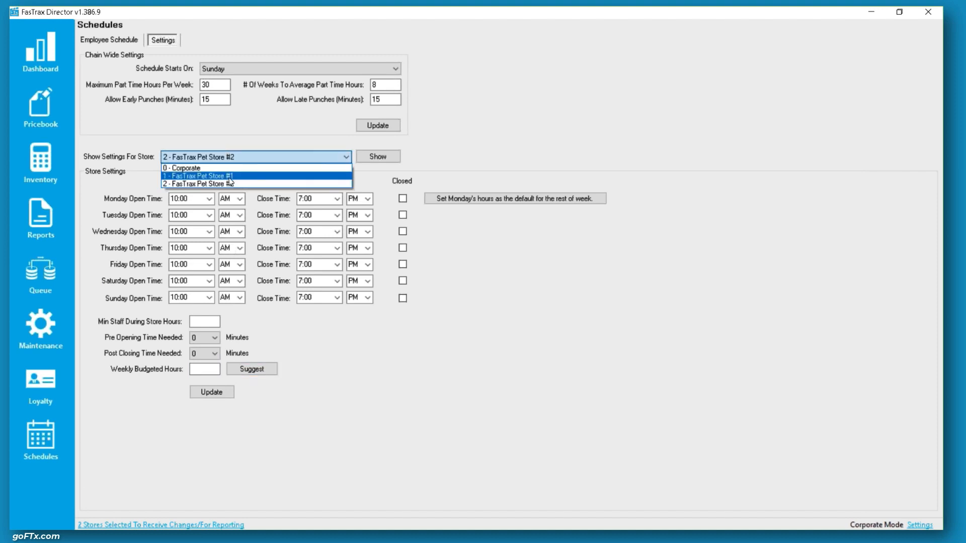
left_click(229, 175)
left_click(377, 156)
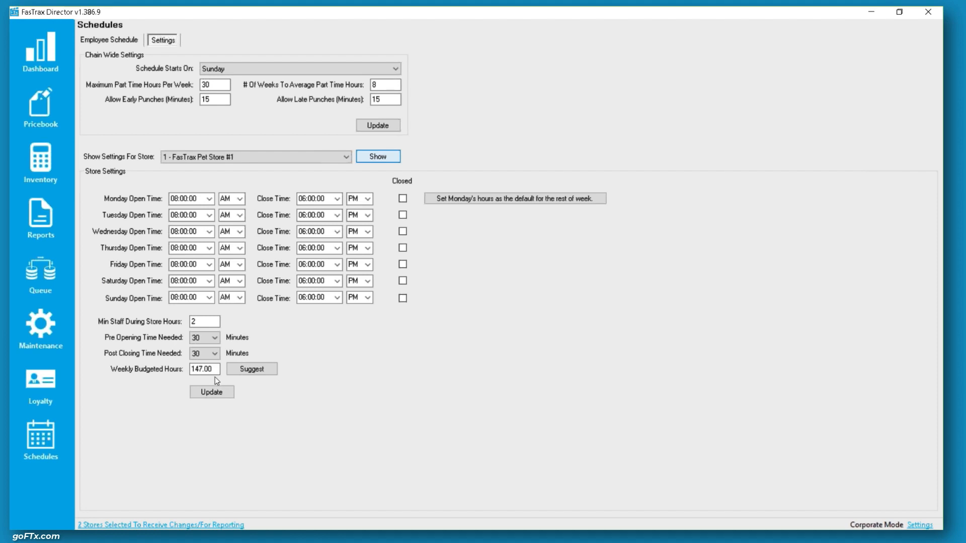
- Clear store #1's weekly budgeted hours, fill in the suggested value, and save the store settings
left_click_drag(215, 370, 188, 377)
key("BackSpace")
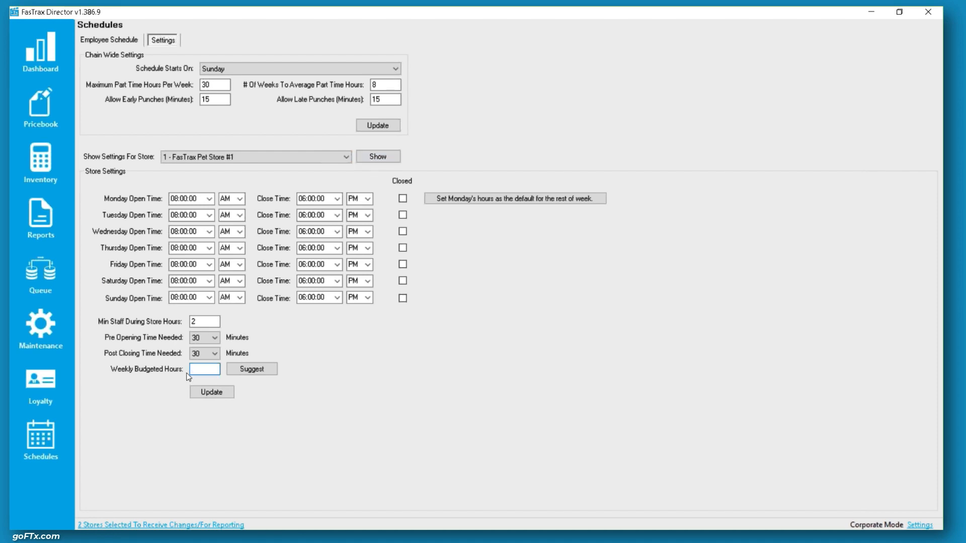
left_click(266, 373)
left_click_drag(217, 372, 192, 372)
left_click(193, 322)
double_click(211, 372)
left_click(212, 393)
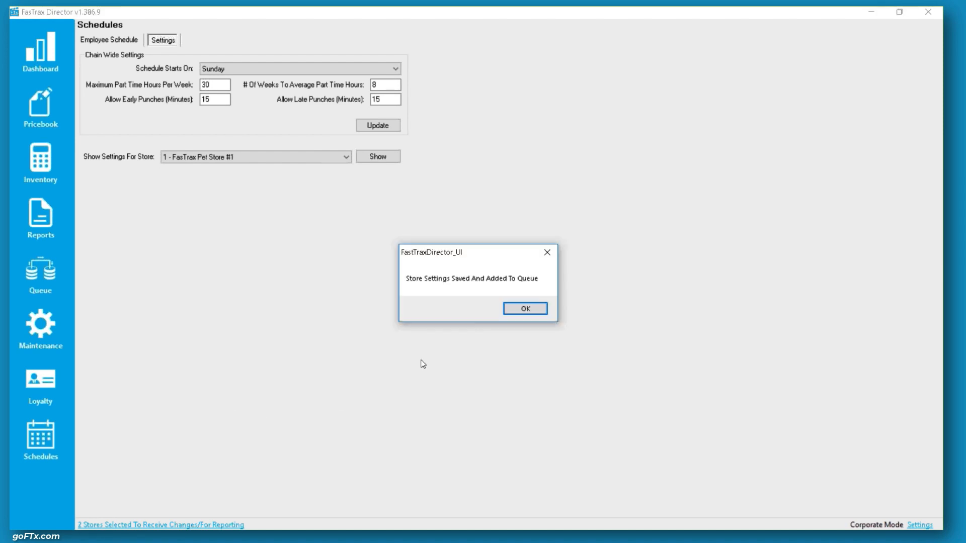
- Acknowledge the saved store settings, show the settings for 2 - FasTrax Pet Store #2, and dismiss the message
left_click(520, 309)
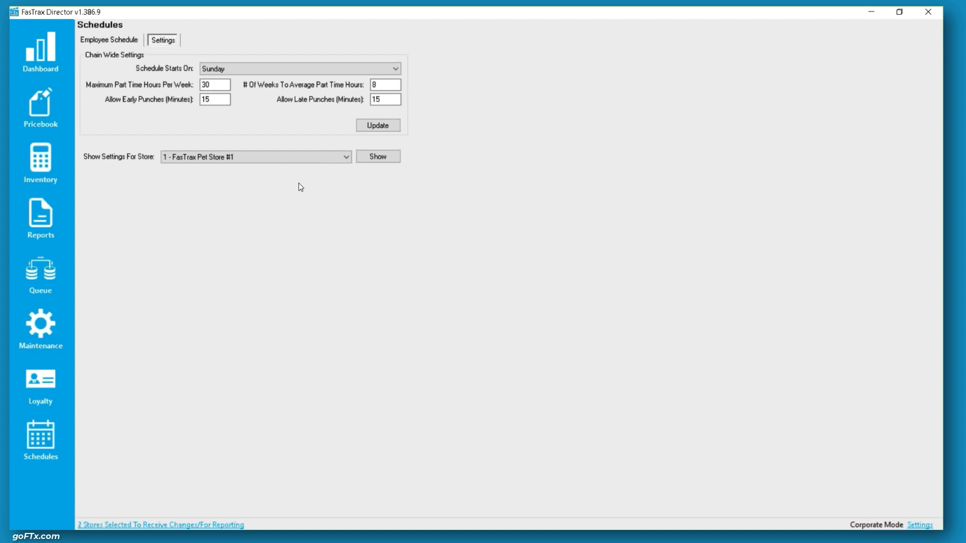
left_click(262, 157)
left_click(225, 184)
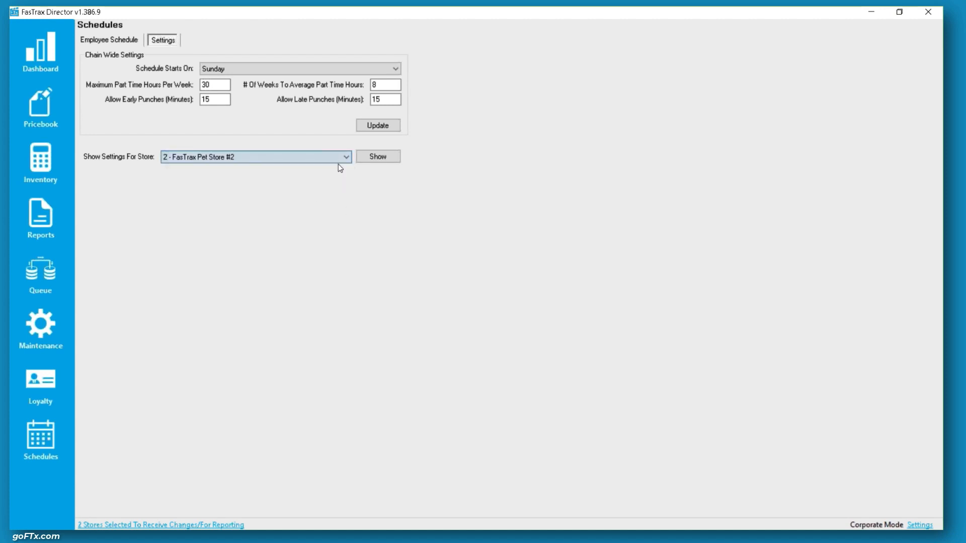
left_click(368, 161)
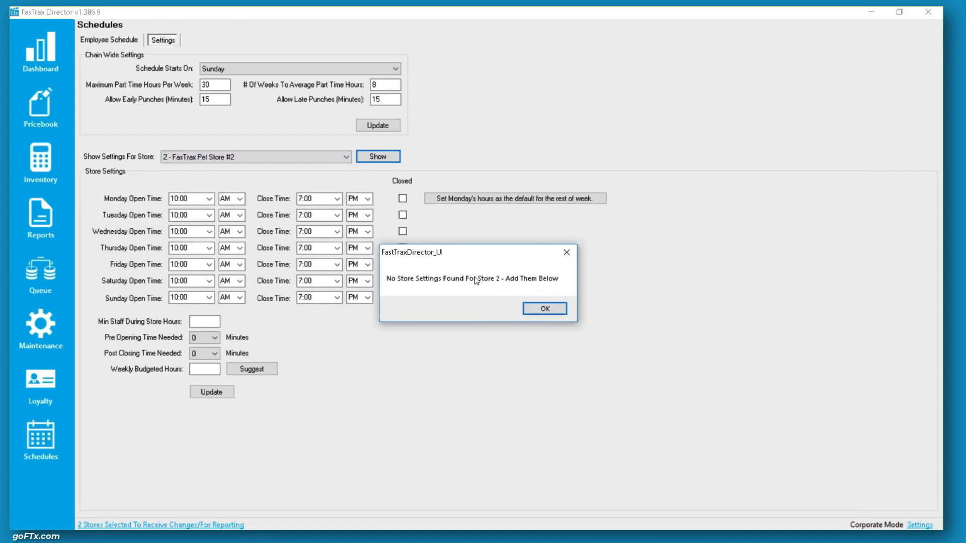
left_click(544, 309)
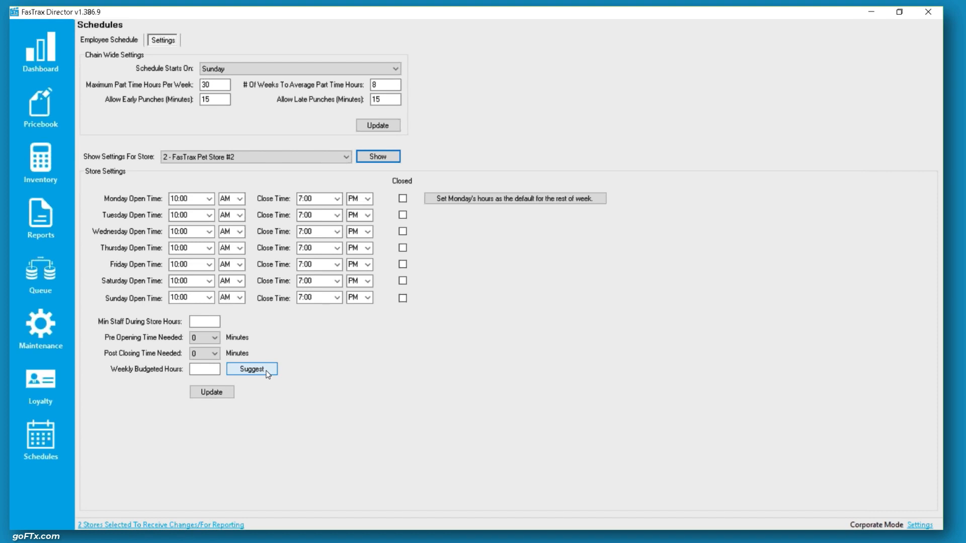
- Show the saved schedule settings for 1 - FasTrax Pet Store #1 again
left_click(252, 157)
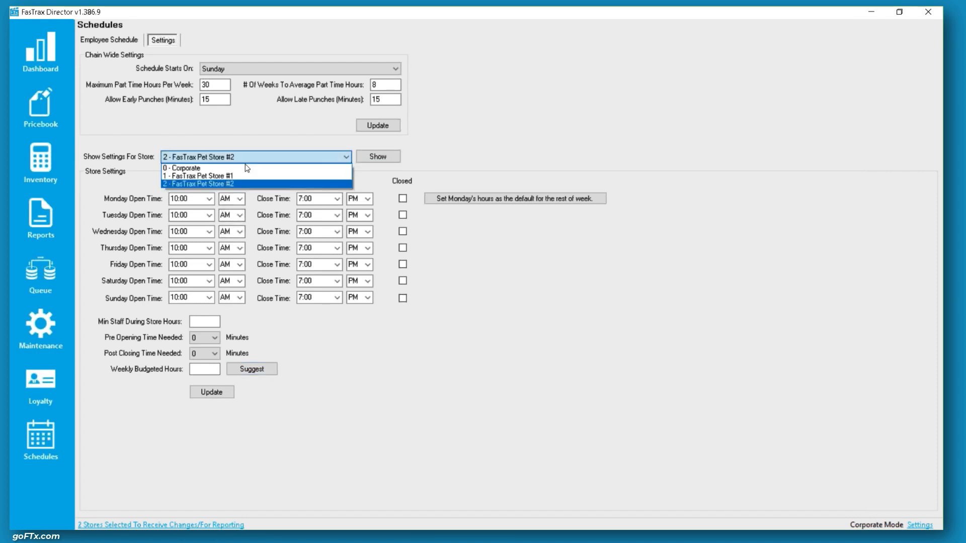
left_click(237, 175)
left_click(391, 156)
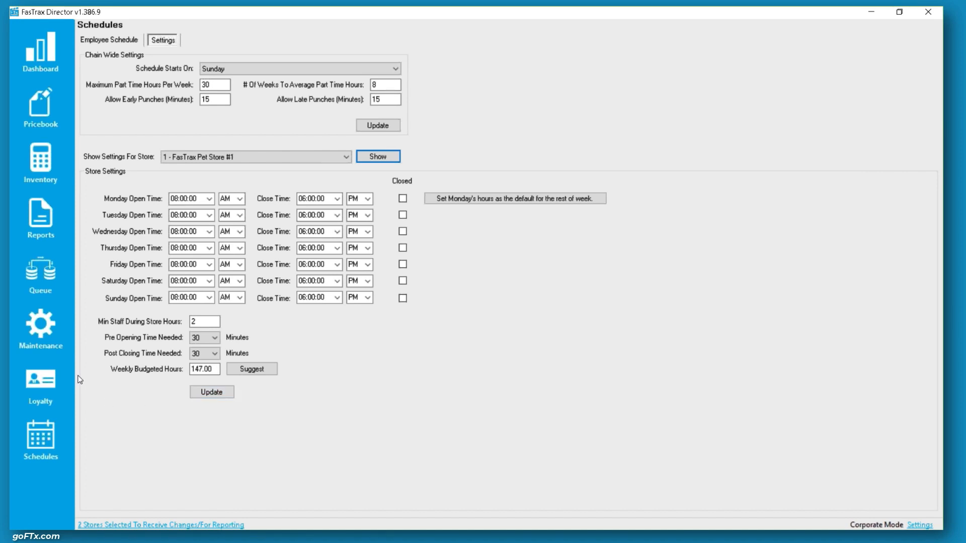
- Create a new employee schedule for 1 - FasTrax Pet Store #1 starting Sunday, July 15, 2018
left_click(66, 425)
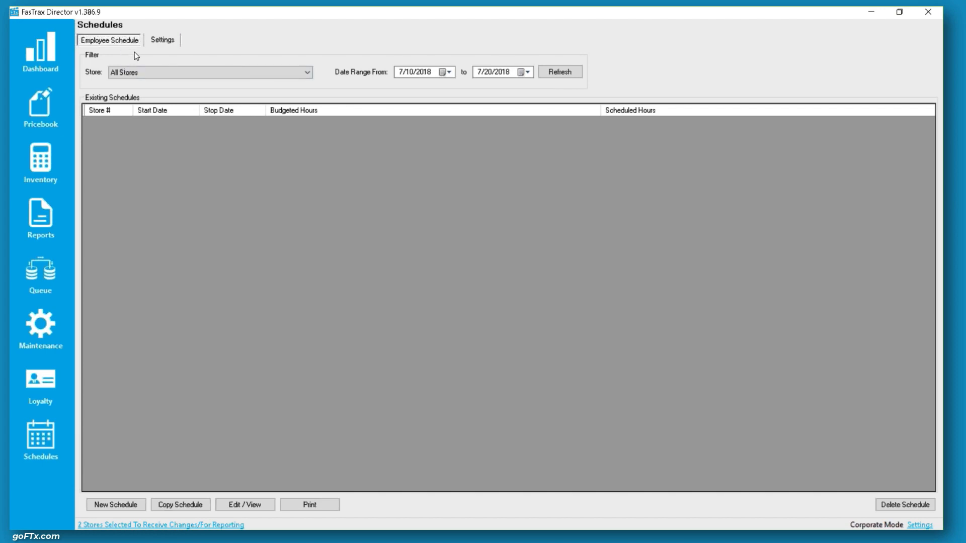
left_click(115, 504)
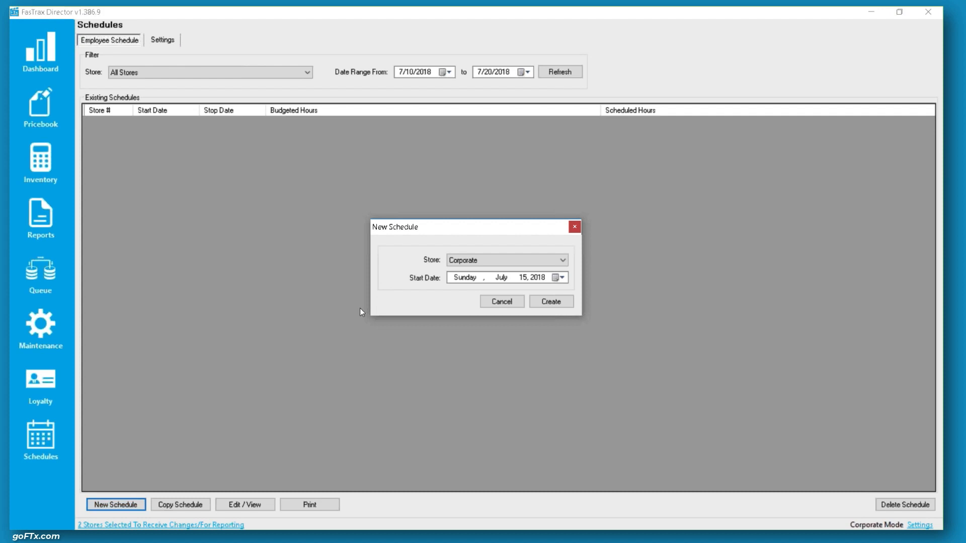
left_click(463, 258)
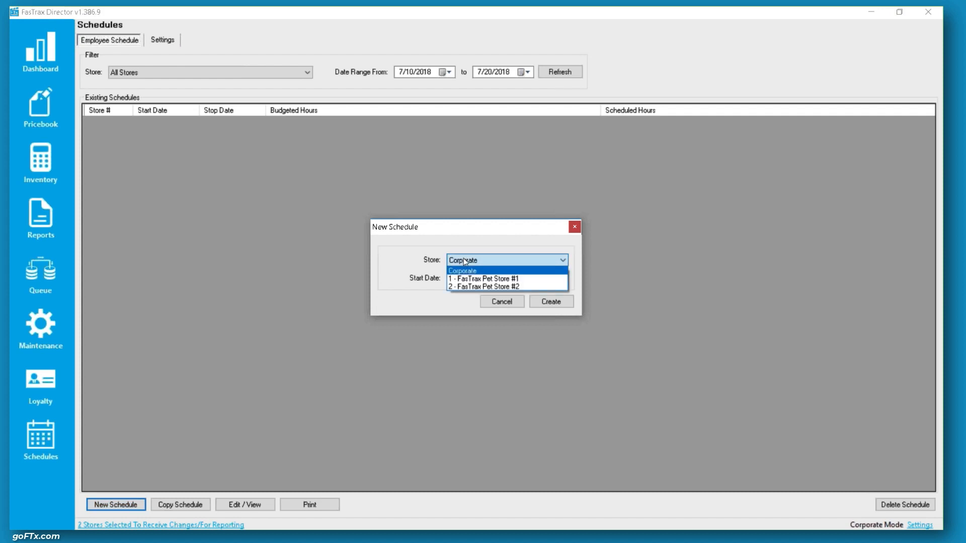
left_click(488, 280)
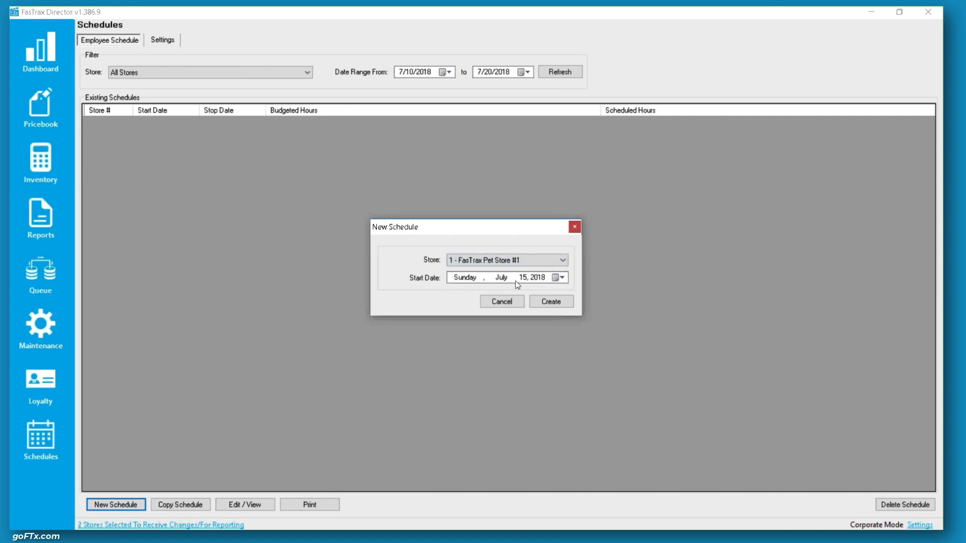
left_click(559, 278)
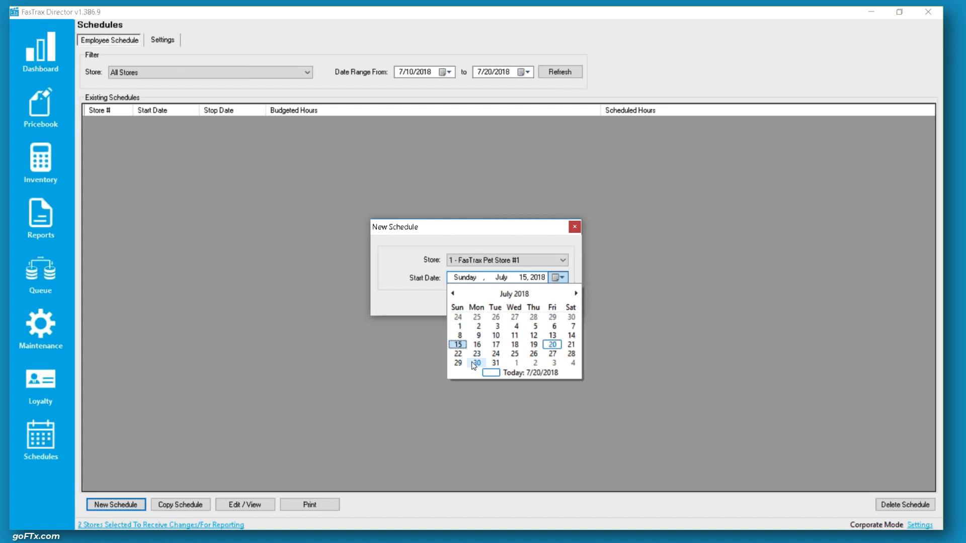
left_click(556, 280)
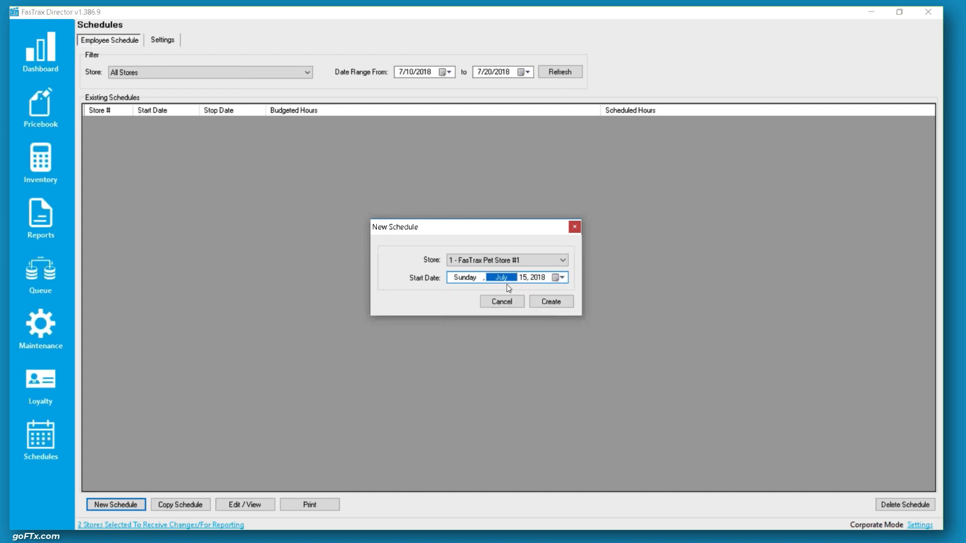
left_click(560, 304)
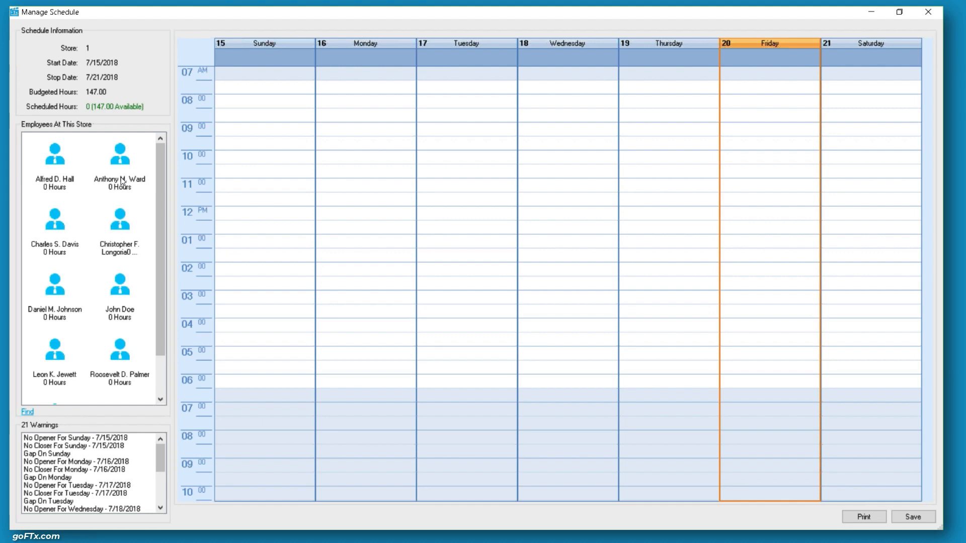
- Schedule Sunday with the first listed employee from 7:30 AM to 1:30 PM and the second from 1:30 PM to 6:30 PM
mouse_move(158, 181)
left_mouse_down()
mouse_move(157, 258)
mouse_move(152, 173)
left_mouse_up()
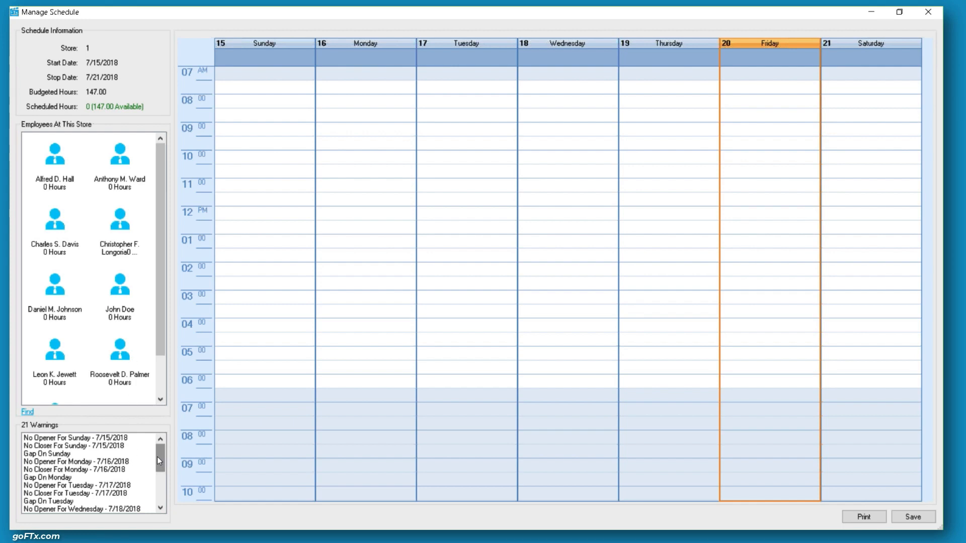
left_click_drag(158, 460, 147, 436)
mouse_move(161, 456)
left_mouse_down()
mouse_move(160, 489)
mouse_move(164, 439)
left_mouse_up()
left_click(53, 157)
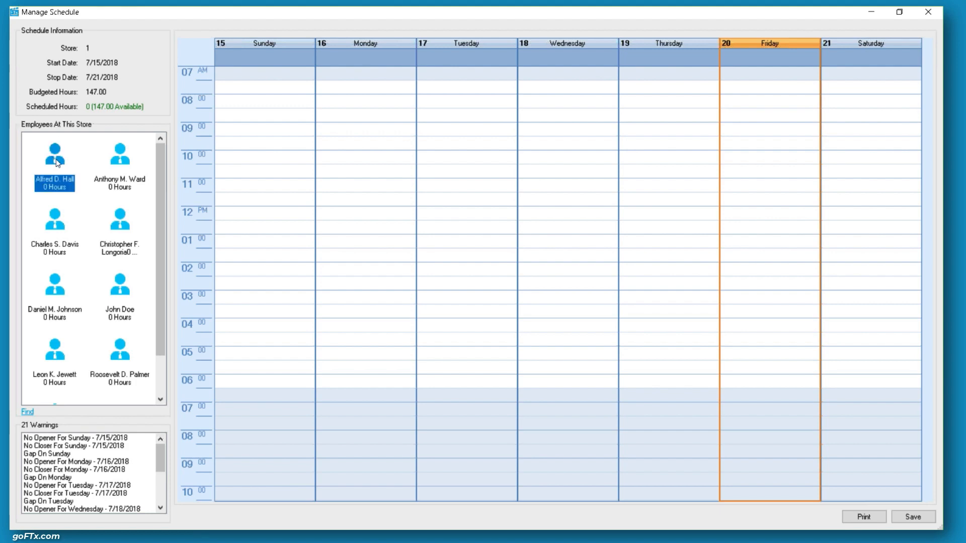
left_click_drag(57, 154, 235, 96)
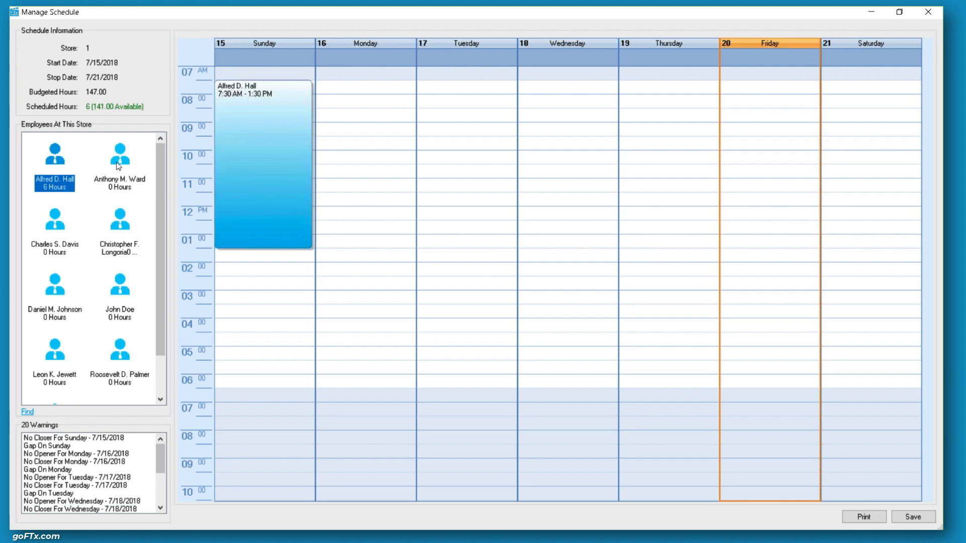
left_click_drag(118, 166, 235, 261)
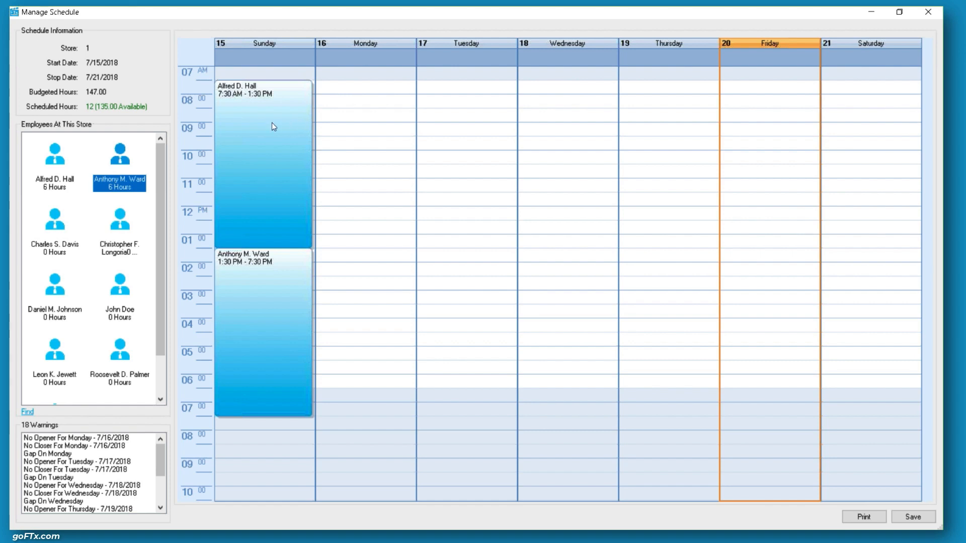
left_click(252, 369)
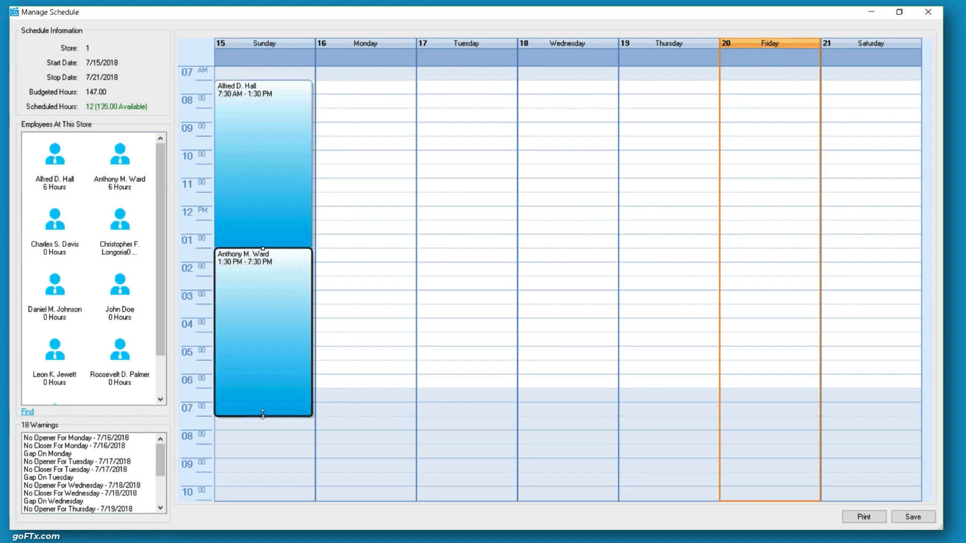
left_click_drag(262, 414, 263, 388)
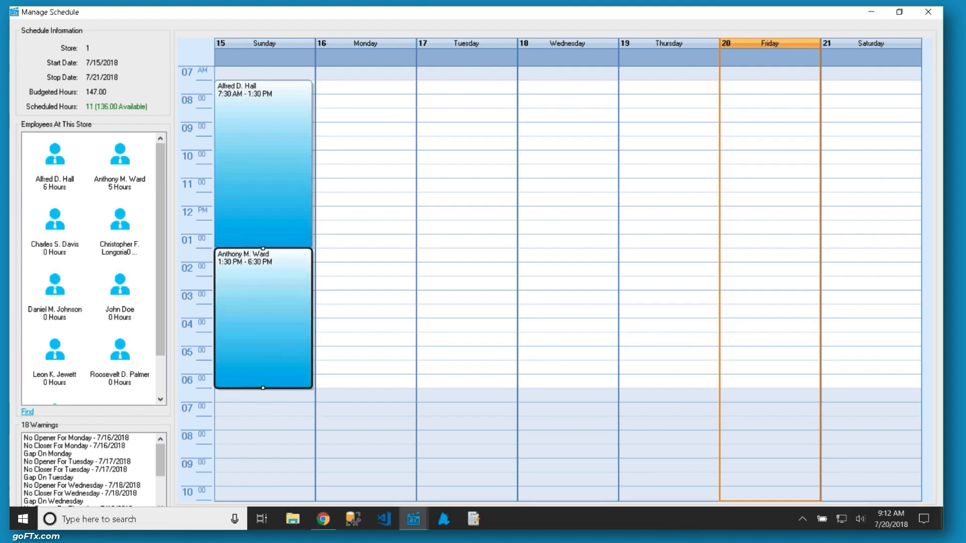
- Schedule Monday with the third listed employee from 7:30 AM to 1:30 PM and the fourth from 1:30 PM to 6:30 PM
left_click_drag(56, 222, 337, 91)
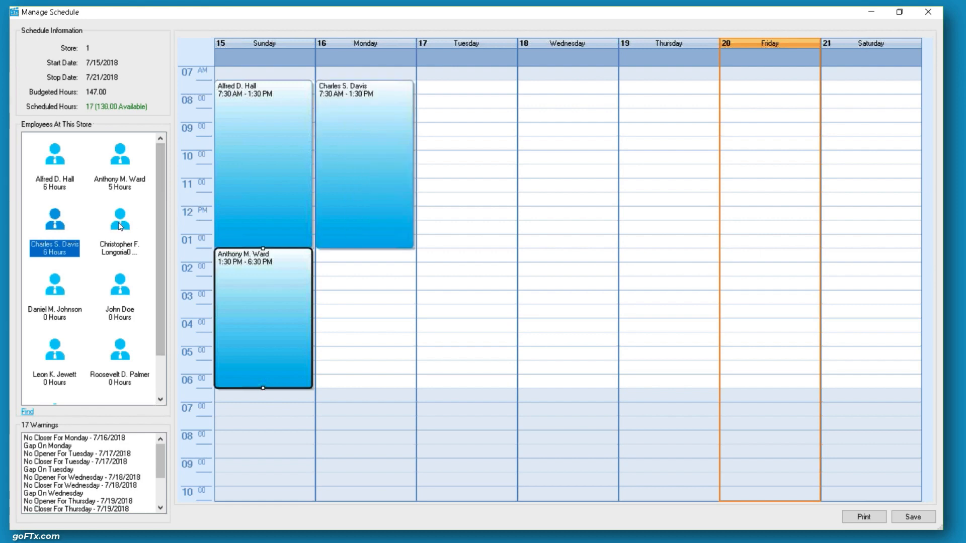
left_click_drag(120, 224, 336, 261)
left_click(361, 414)
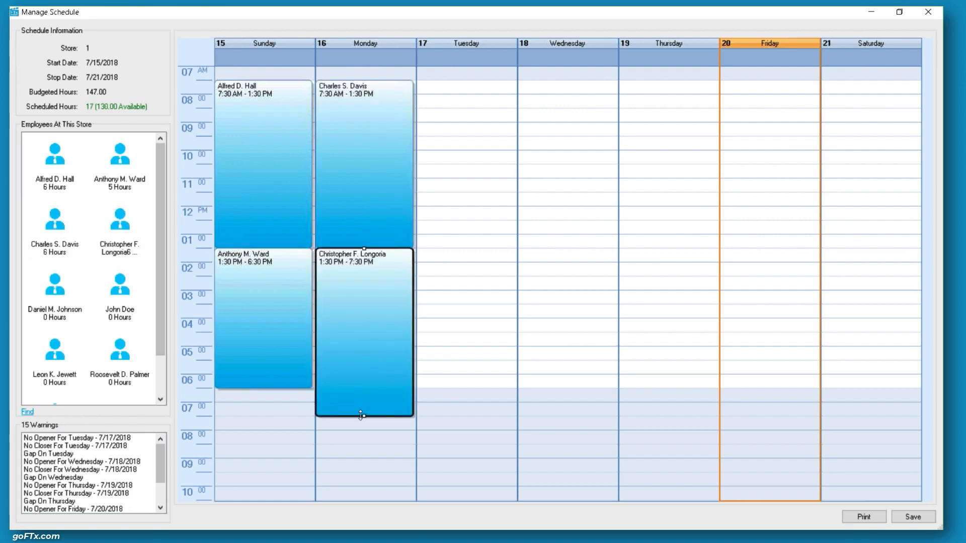
left_click_drag(365, 416, 364, 388)
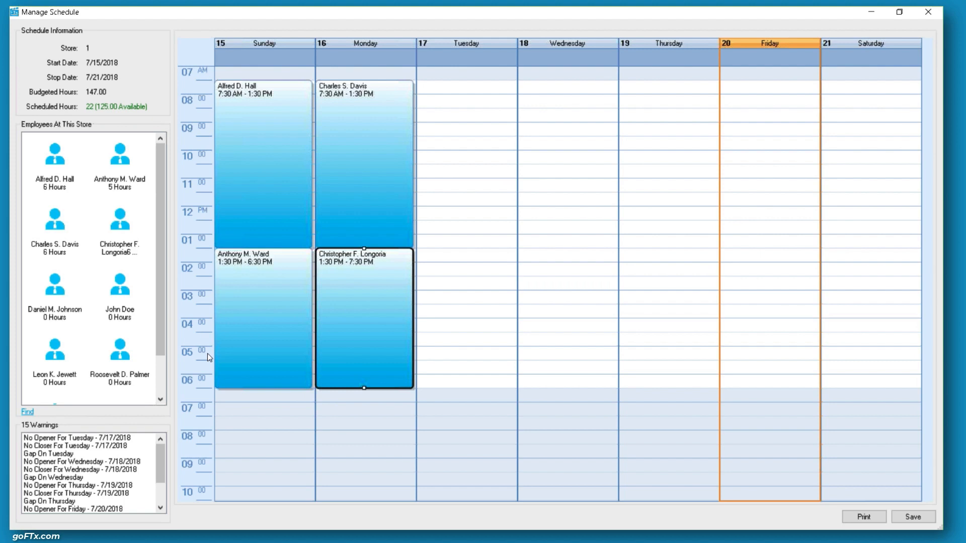
- Schedule Tuesday with the fifth listed employee from 7:30 AM to 1:30 PM and the sixth from 1:30 PM to 6:30 PM
left_click(59, 290)
left_click_drag(60, 291, 445, 88)
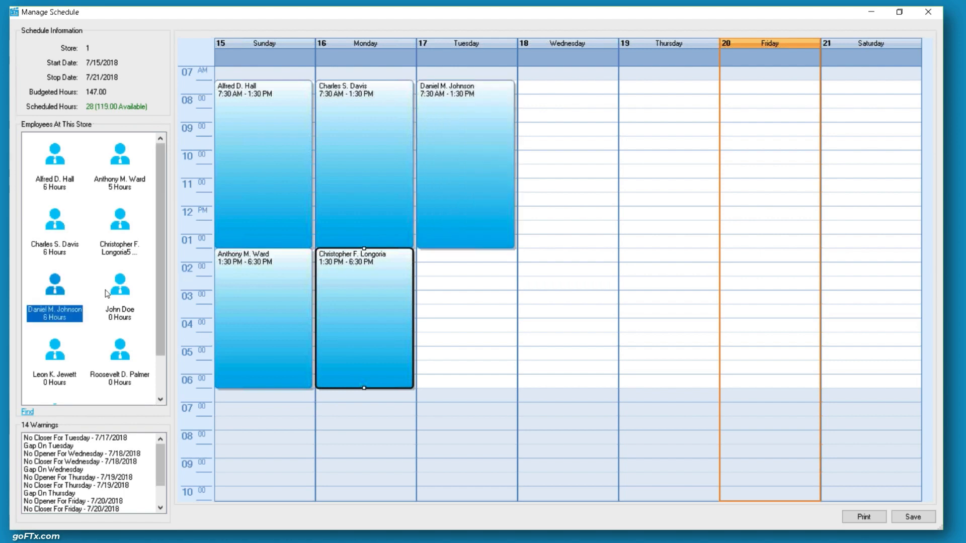
left_click_drag(123, 295, 442, 260)
left_click(460, 360)
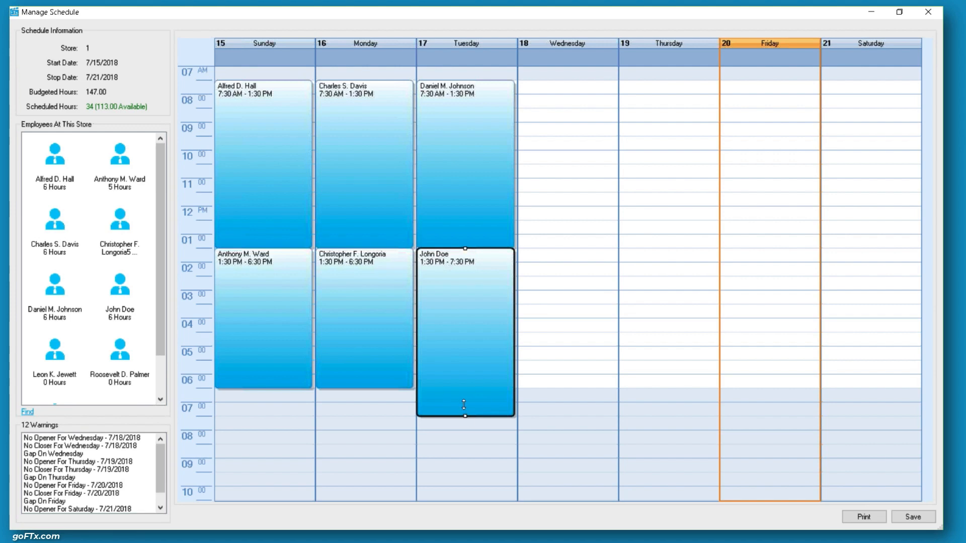
left_click_drag(464, 416, 462, 387)
- Schedule Wednesday with the seventh listed employee from 7:30 AM to 1:30 PM and the eighth from 1:30 PM to 6:30 PM
left_click_drag(55, 355, 557, 93)
left_click_drag(113, 361, 557, 261)
left_click(559, 345)
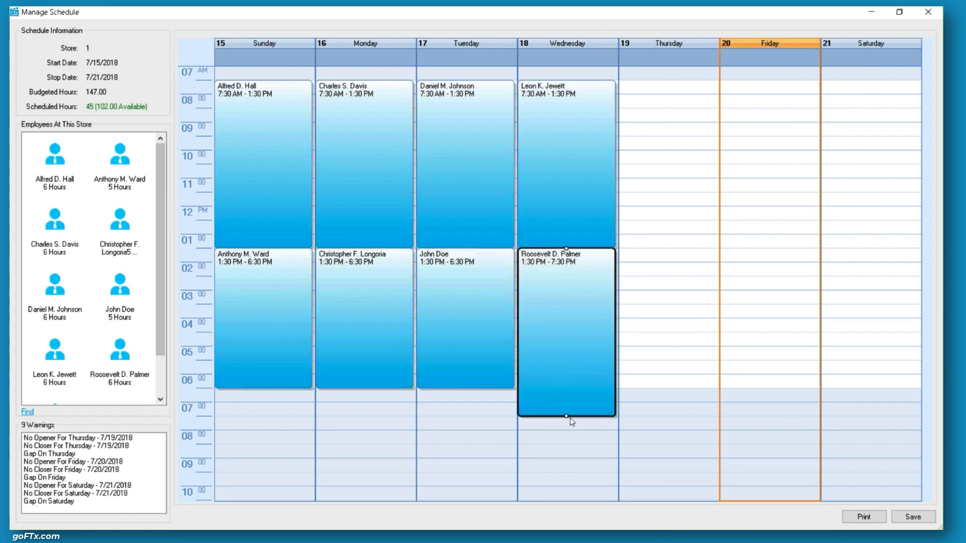
left_click_drag(570, 418, 565, 387)
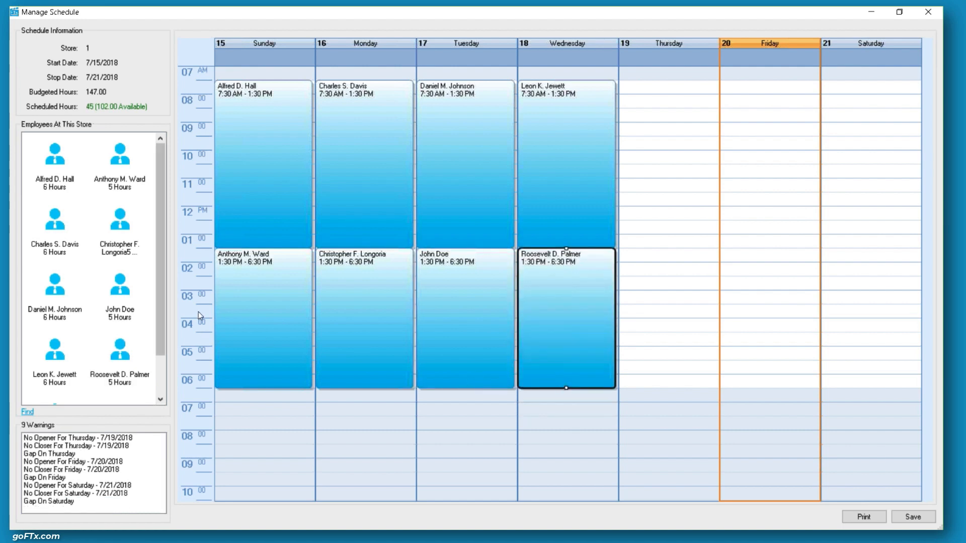
- Schedule Thursday with the last listed employee from 7:30 AM to 1:30 PM and the first from 1:30 PM to 6:30 PM
scroll(92, 318, "down", 1)
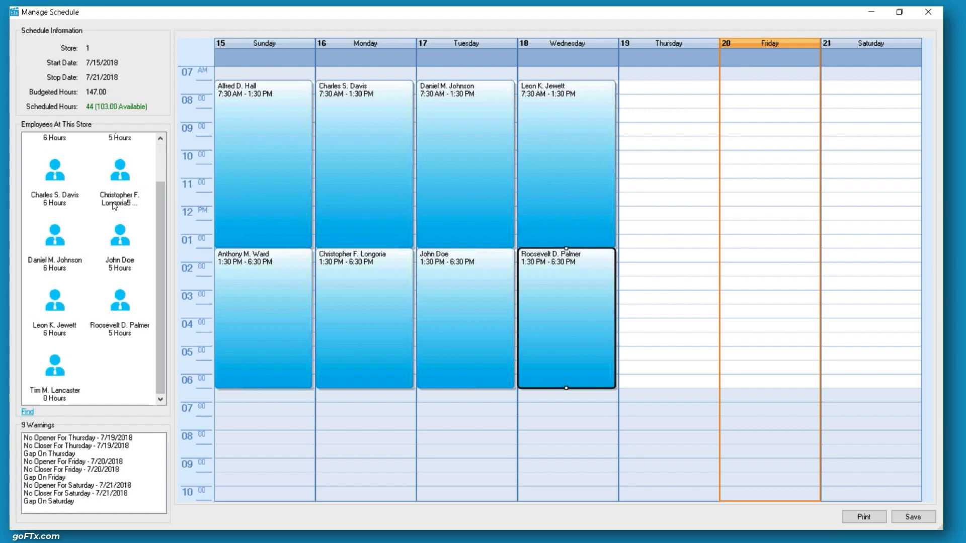
left_click_drag(52, 372, 645, 90)
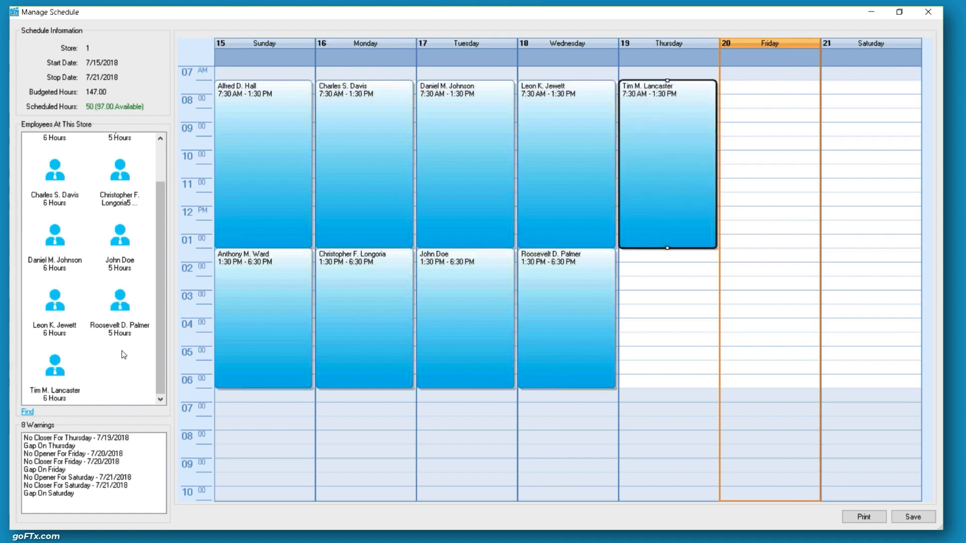
scroll(123, 355, "up", 2)
left_click_drag(55, 157, 646, 262)
left_click_drag(665, 414, 661, 385)
- Schedule Friday with the second listed employee from 7:30 AM to 1:30 PM and the third from 1:30 PM to 6:30 PM
left_click_drag(114, 167, 740, 90)
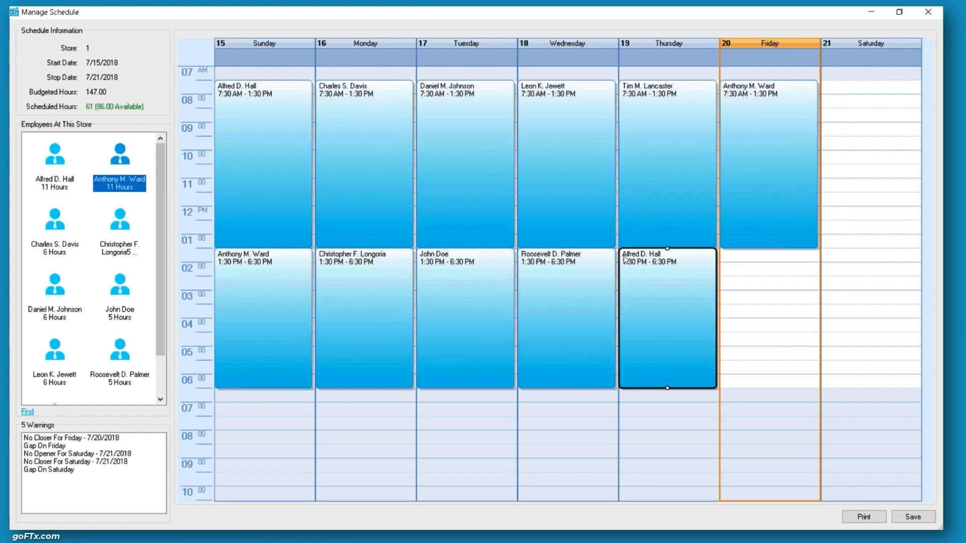
left_click_drag(53, 233, 770, 269)
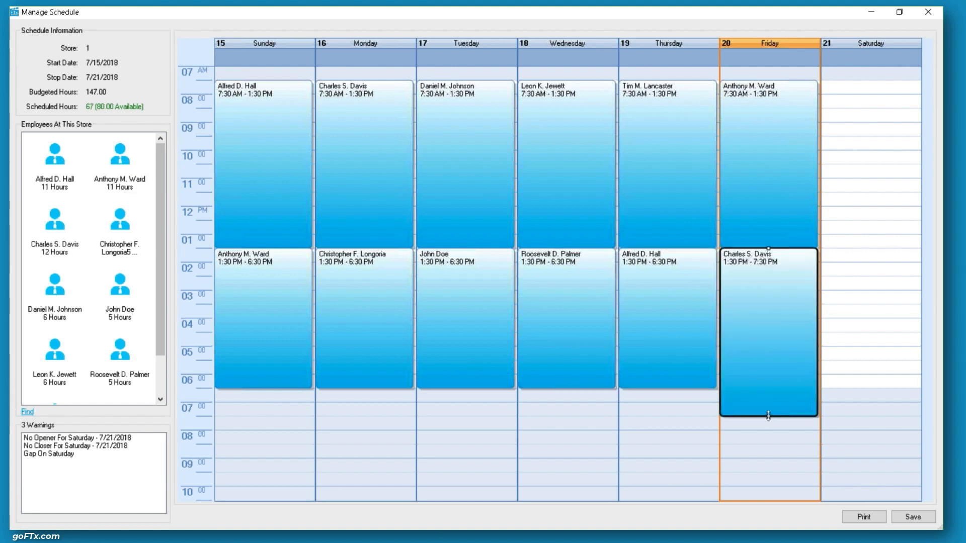
left_click_drag(768, 418, 768, 388)
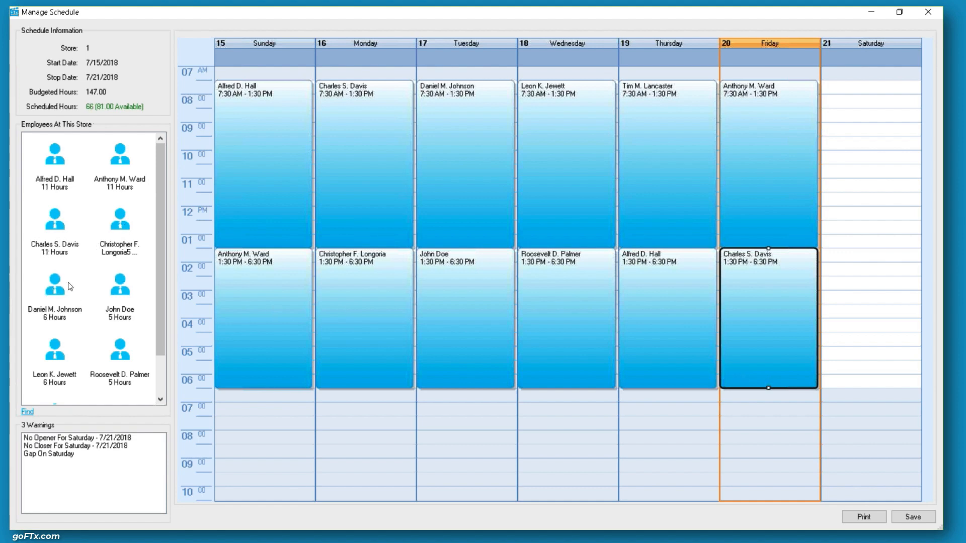
- Schedule Saturday with the fifth listed employee from 7:30 AM to 1:30 PM and the sixth from 1:30 PM to 6:30 PM
left_click_drag(54, 288, 840, 93)
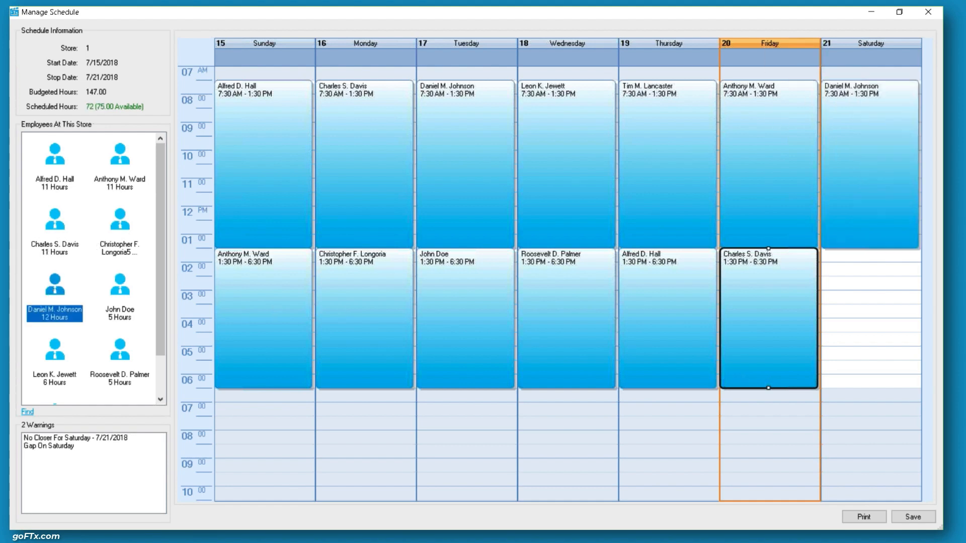
left_click_drag(126, 287, 866, 261)
left_click(869, 416)
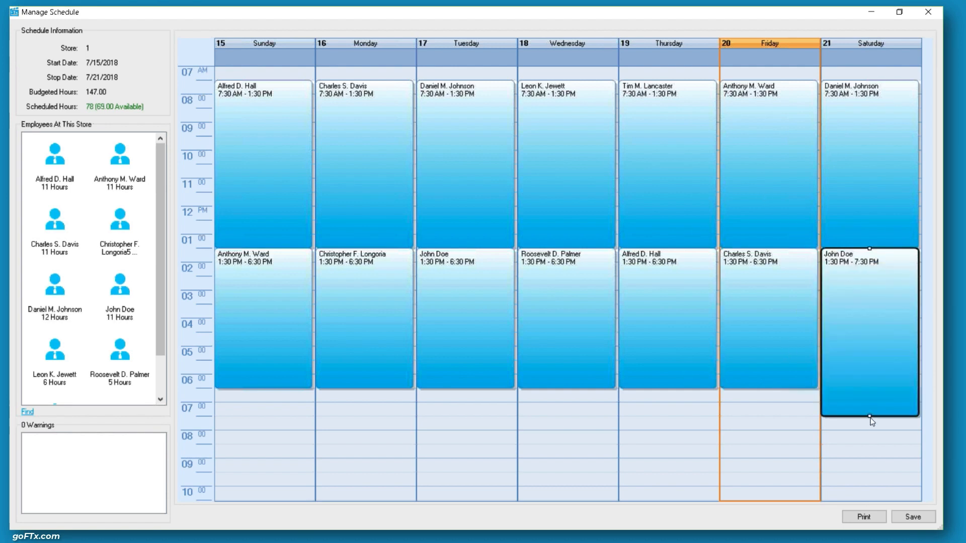
left_click_drag(870, 416, 869, 388)
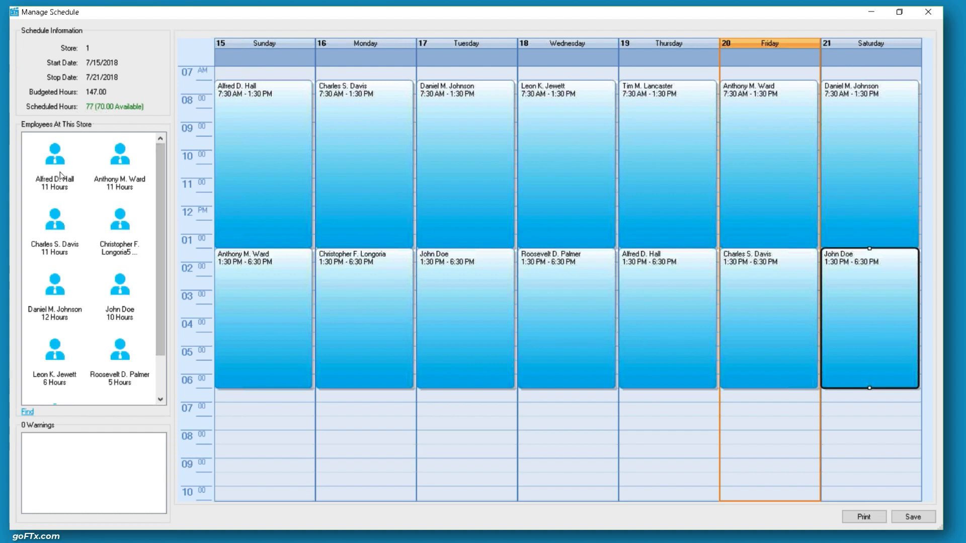
scroll(60, 175, "down", 1)
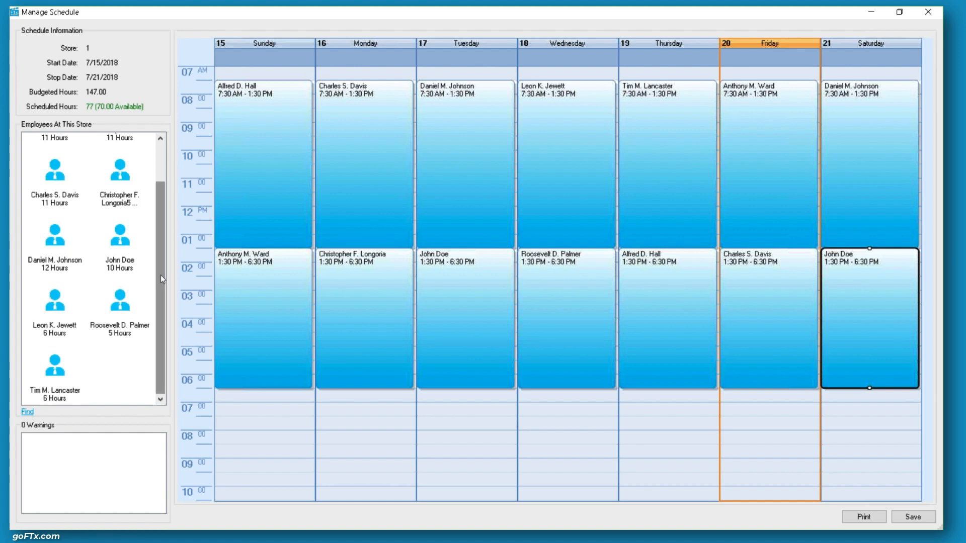
- Find the seventeenth employee in the full search list and add them to the employees at this store
left_click_drag(161, 275, 159, 300)
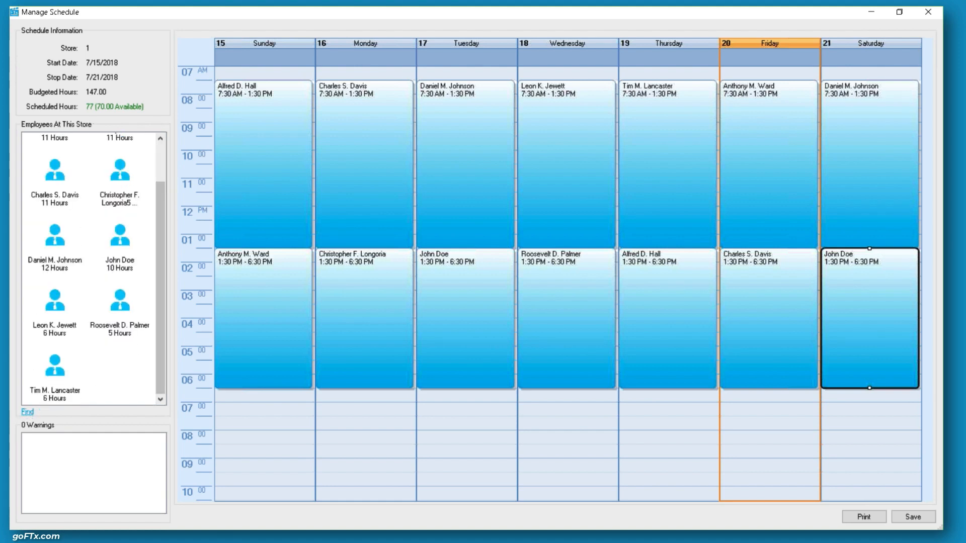
left_click(28, 413)
mouse_move(572, 202)
left_mouse_down()
mouse_move(571, 304)
mouse_move(577, 183)
mouse_move(569, 250)
mouse_move(574, 197)
left_mouse_up()
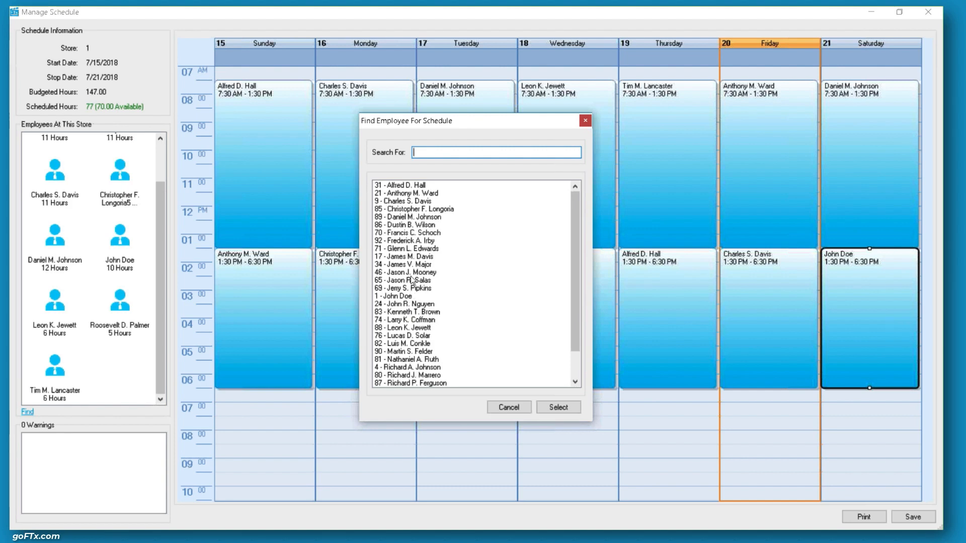
left_click(411, 313)
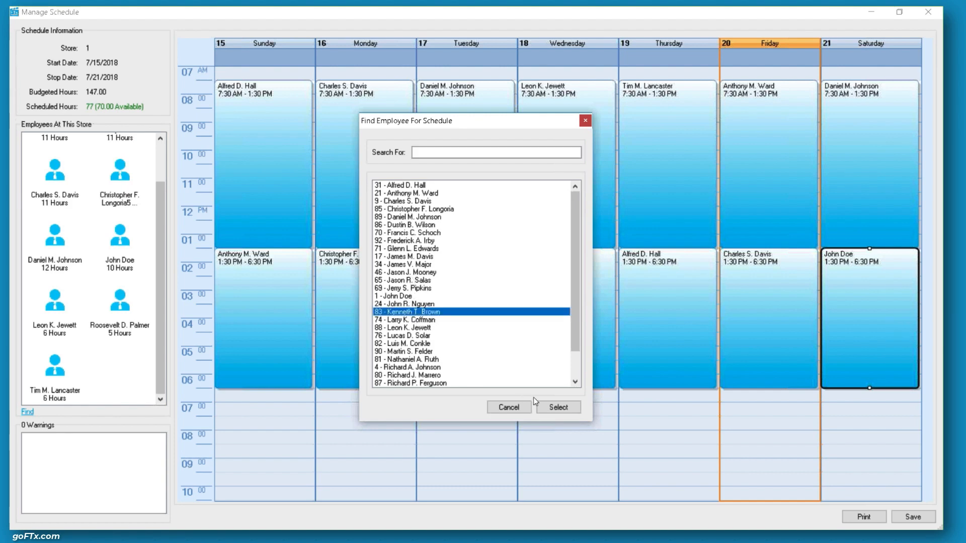
left_click(559, 407)
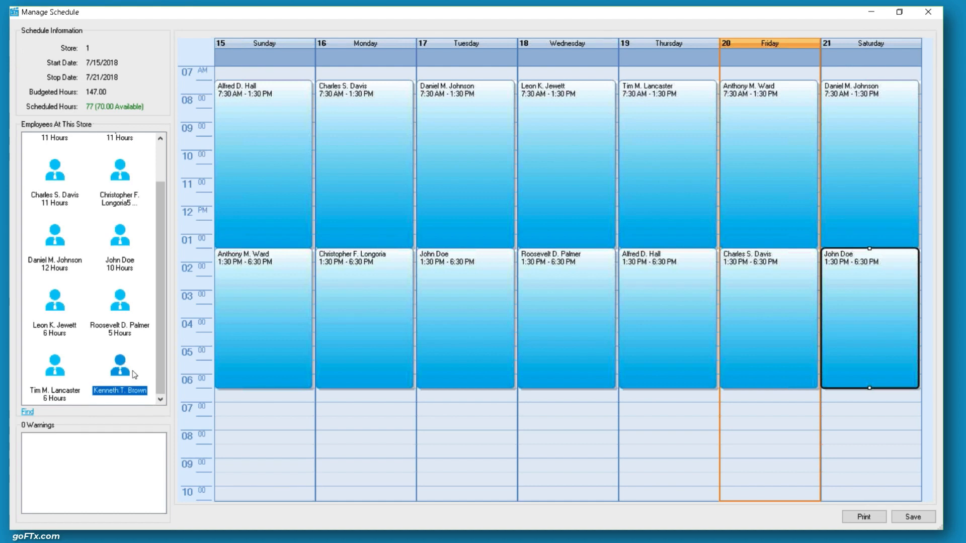
- Add second Sunday shifts for the newly added tenth employee from 8:00 AM to 1:30 PM and the seventh from 1:30 PM to 6:00 PM
left_click_drag(119, 363, 310, 110)
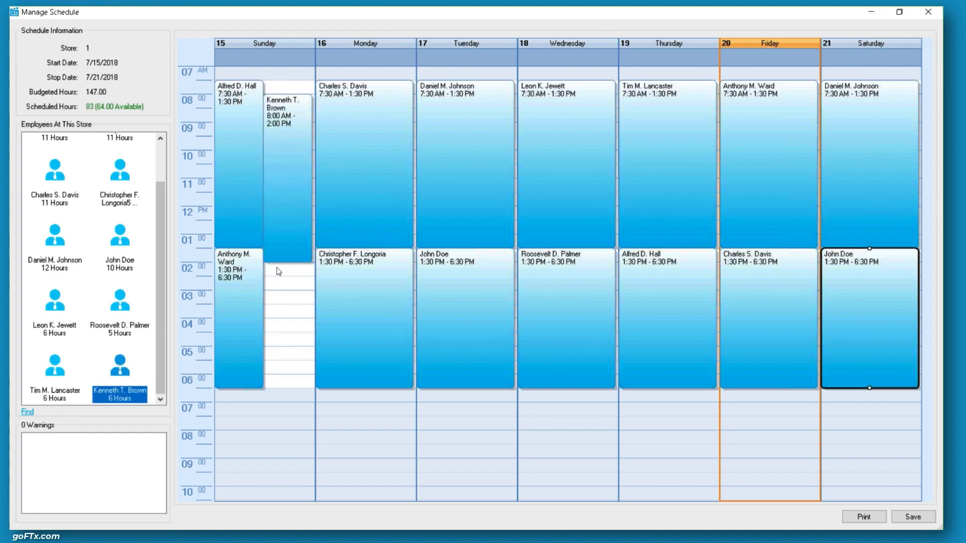
left_click(280, 250)
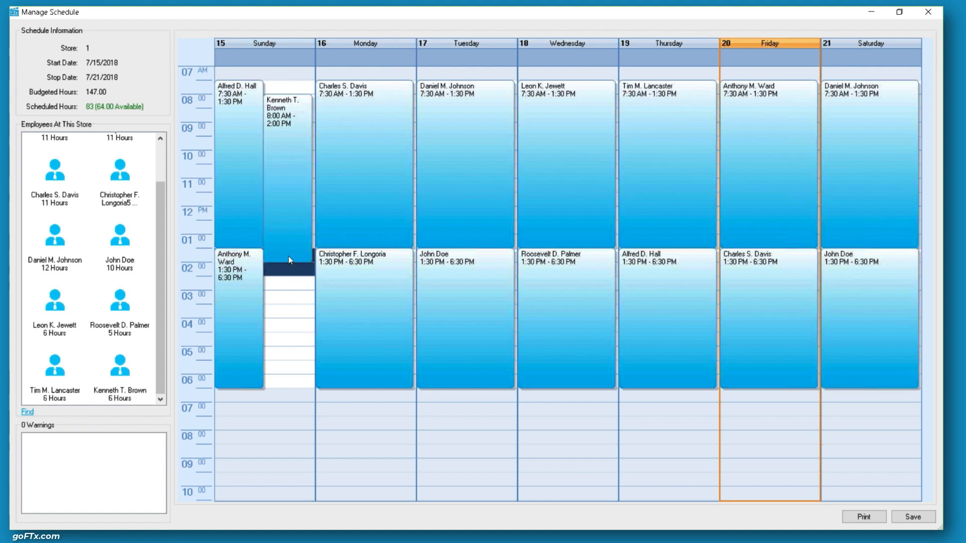
left_click_drag(288, 260, 286, 248)
left_click_drag(56, 304, 285, 279)
left_click(285, 280)
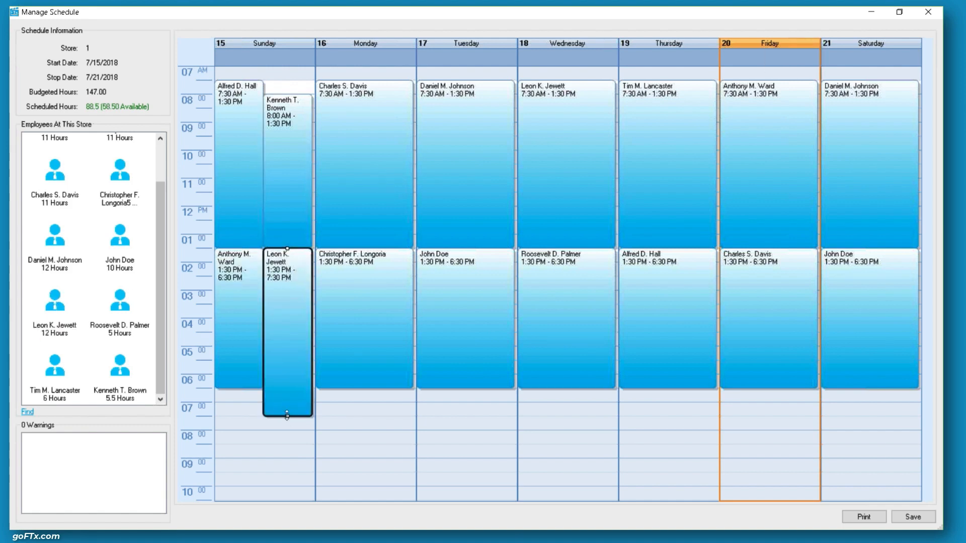
left_click_drag(286, 414, 286, 375)
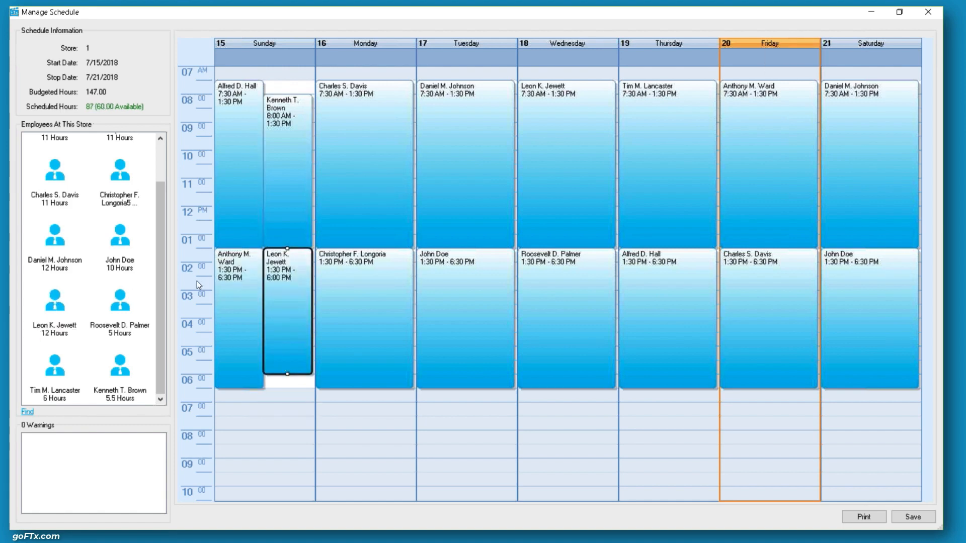
- Add second Monday shifts for the eighth listed employee from 8:00 AM to 1:30 PM and the tenth from 1:30 PM to 6:00 PM
left_click_drag(117, 300, 406, 108)
left_click(380, 177)
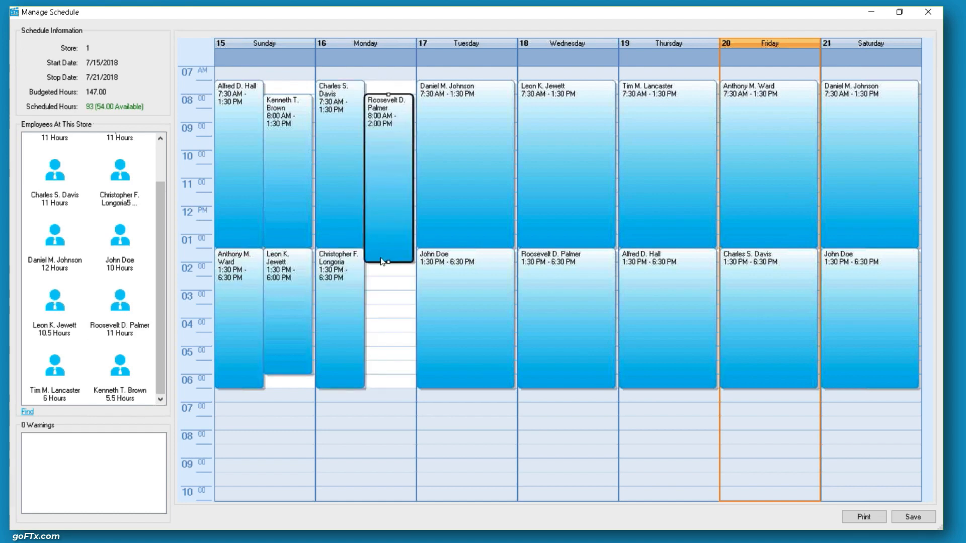
left_click(388, 266)
left_click(387, 252)
left_click_drag(389, 261, 389, 243)
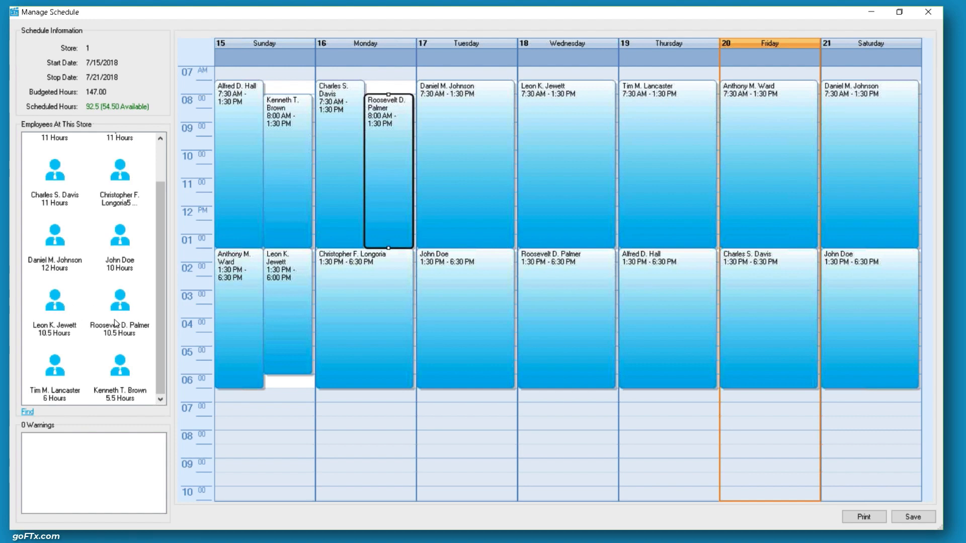
left_click_drag(121, 368, 387, 264)
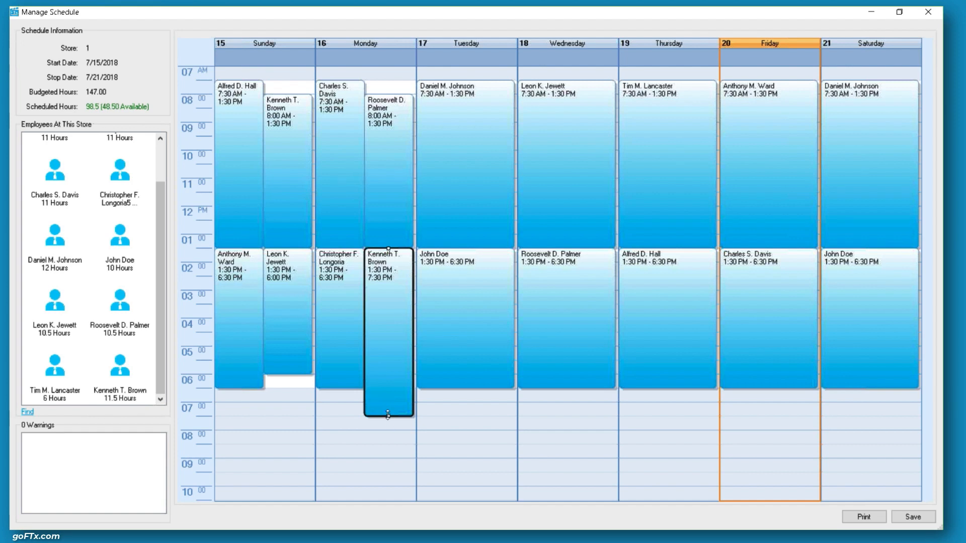
left_click_drag(389, 416, 388, 375)
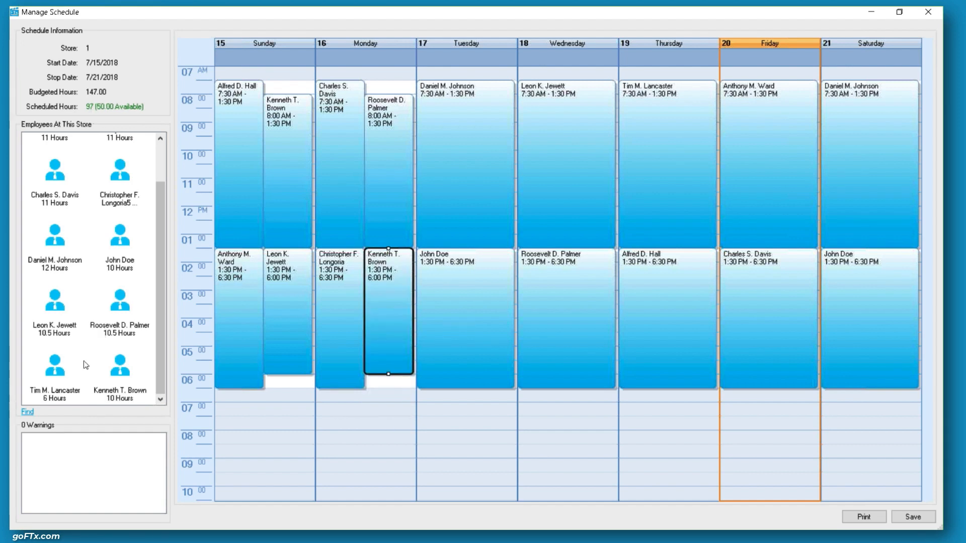
- Add second Tuesday shifts for the ninth listed employee from 8:00 AM to 1:30 PM and the tenth from 1:30 PM to 6:00 PM
left_click_drag(59, 373, 510, 114)
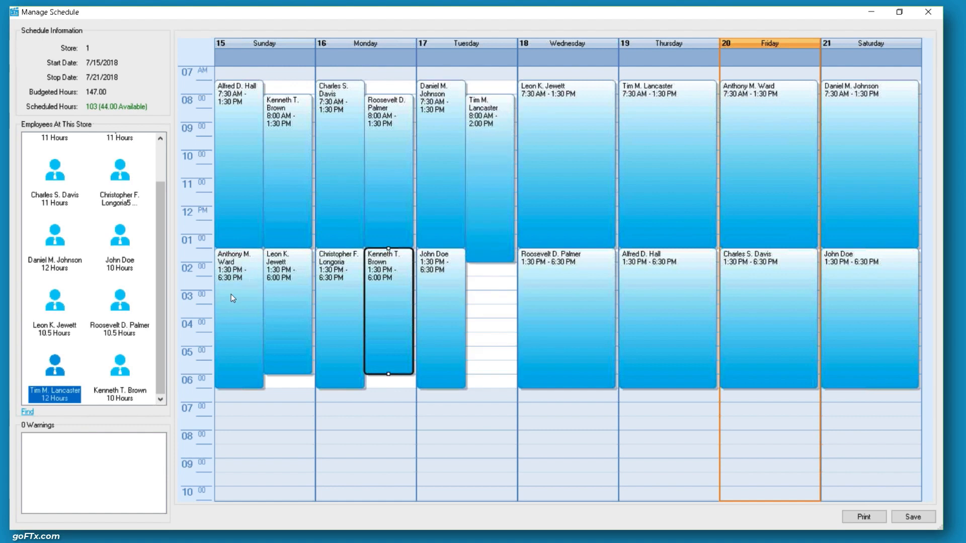
left_click(489, 259)
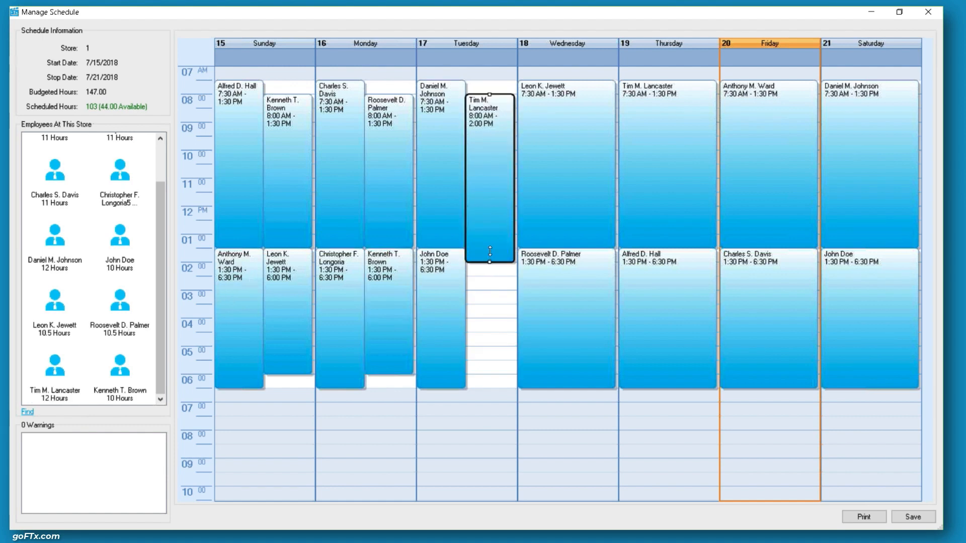
left_click_drag(490, 251, 490, 244)
left_click(124, 329)
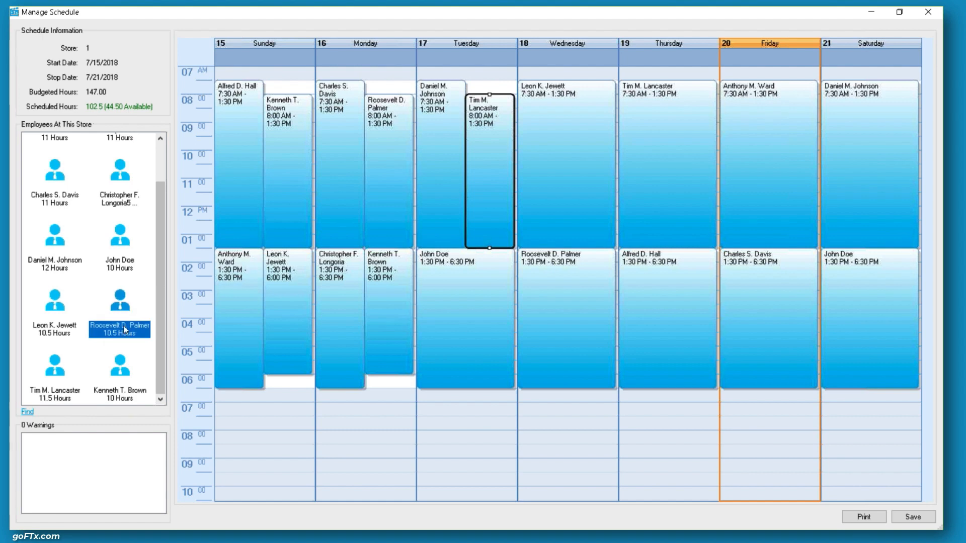
left_click_drag(125, 376, 378, 317)
mouse_move(492, 276)
left_mouse_down()
mouse_move(487, 265)
mouse_move(485, 285)
left_mouse_up()
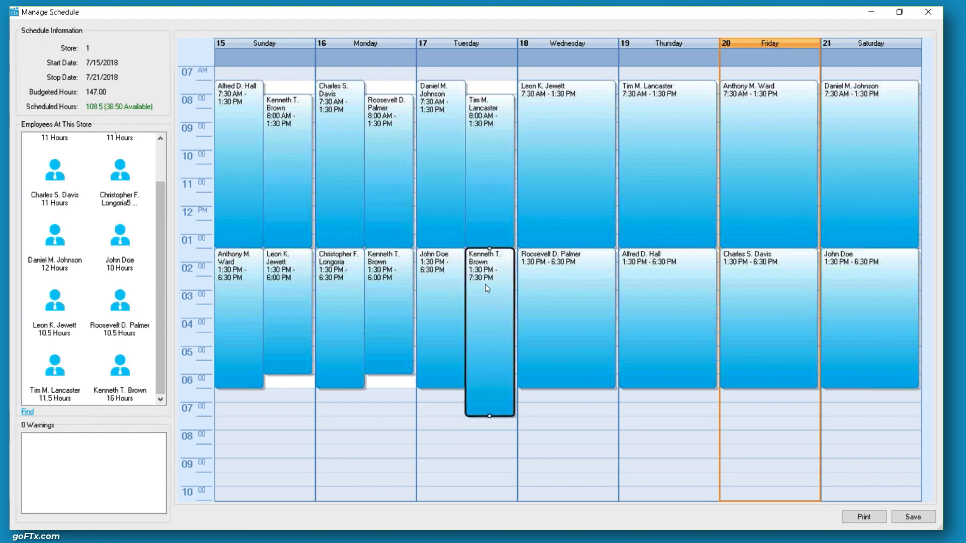
left_click_drag(488, 409, 490, 369)
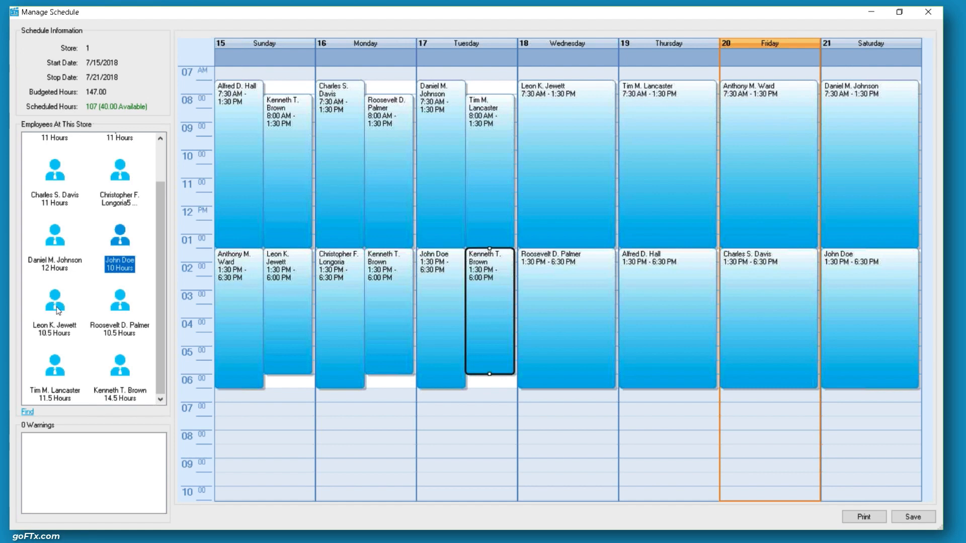
- Add second Wednesday shifts for the second listed employee from 8:00 AM to 1:30 PM and the fifth from 1:30 PM to 6:00 PM
mouse_move(58, 310)
left_mouse_down()
mouse_move(184, 316)
mouse_move(577, 266)
mouse_move(476, 284)
mouse_move(57, 301)
left_mouse_up()
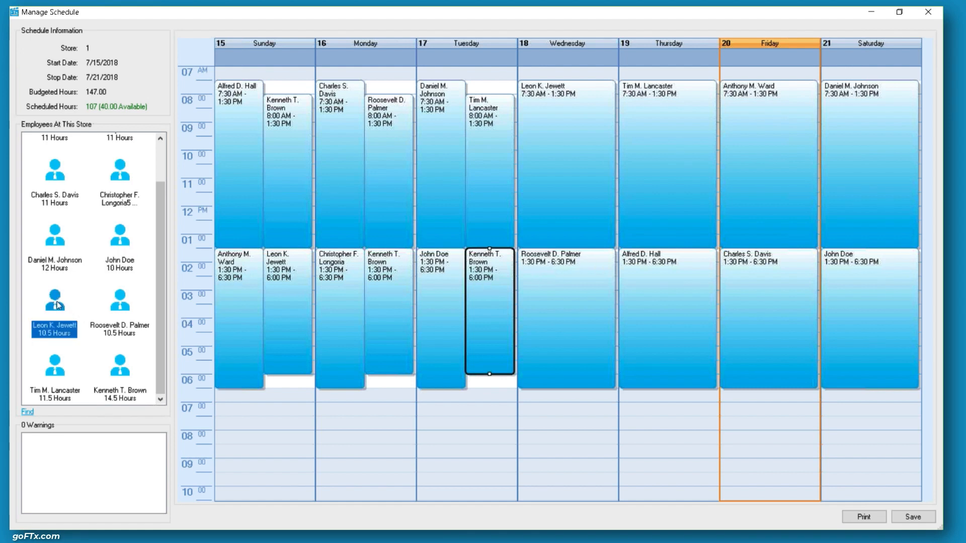
mouse_move(117, 304)
left_mouse_down()
mouse_move(472, 291)
mouse_move(124, 309)
left_mouse_up()
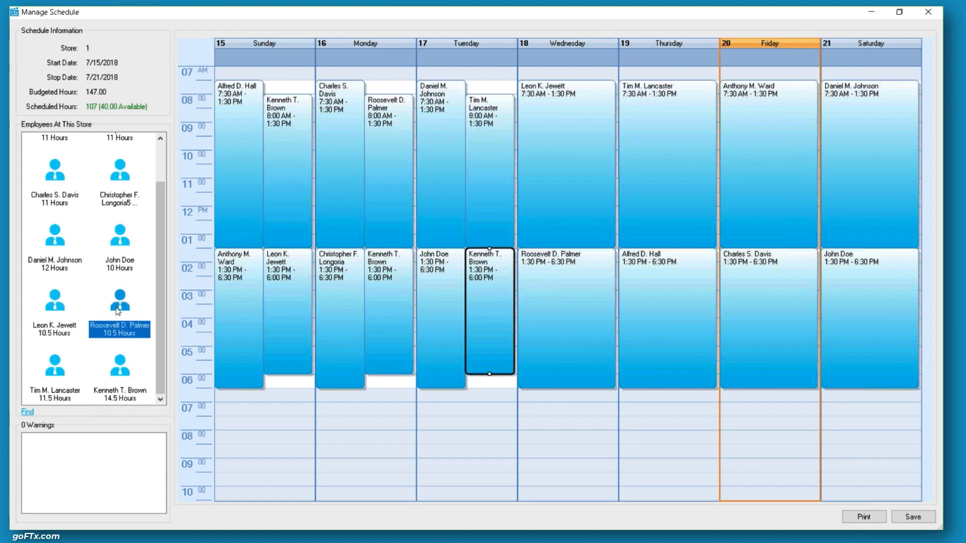
scroll(118, 310, "up", 2)
left_click_drag(120, 156, 607, 104)
left_click(591, 254)
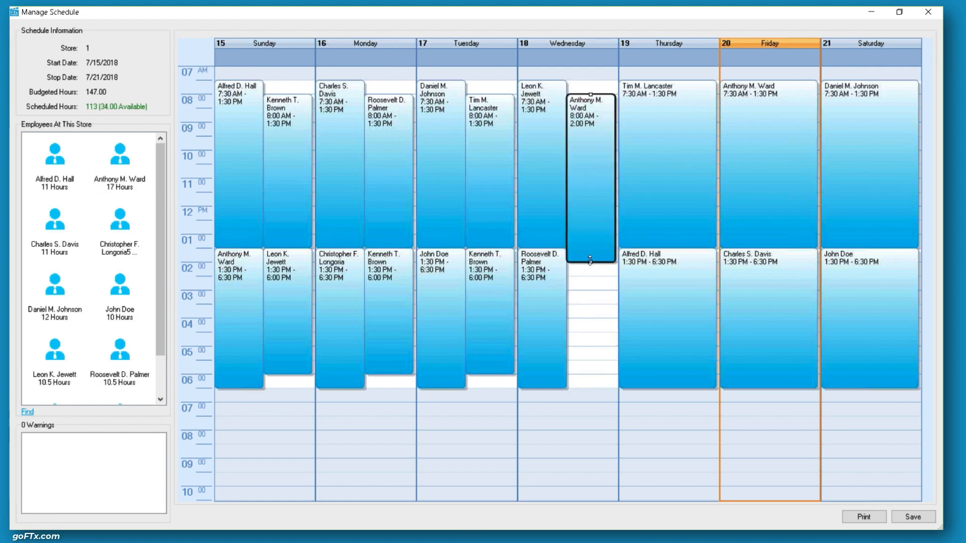
left_click_drag(590, 260, 590, 246)
left_click_drag(55, 293, 588, 259)
left_click_drag(591, 415, 591, 374)
- Try to add the first listed employee as a second morning shift on Thursday
scroll(107, 346, "down", 1)
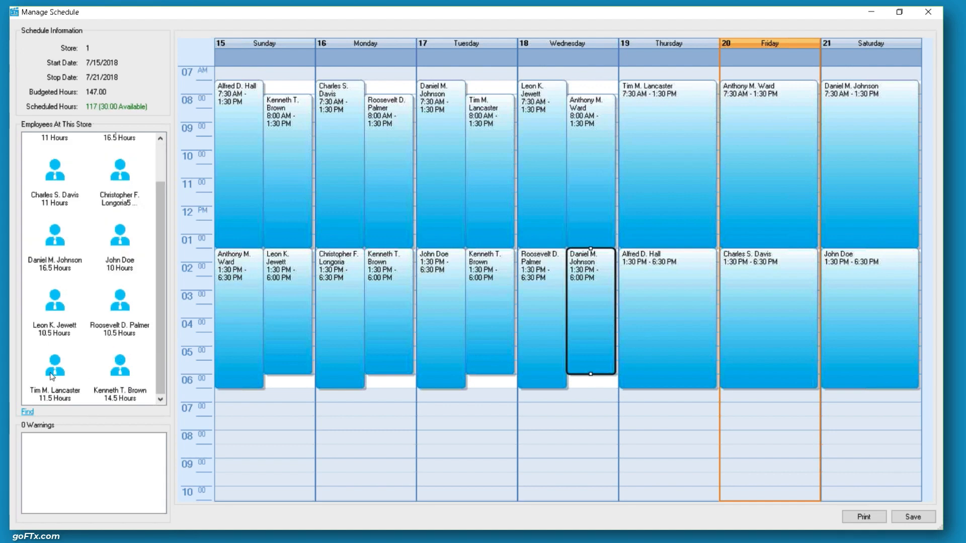
scroll(52, 282, "up", 1)
left_click_drag(67, 176, 701, 116)
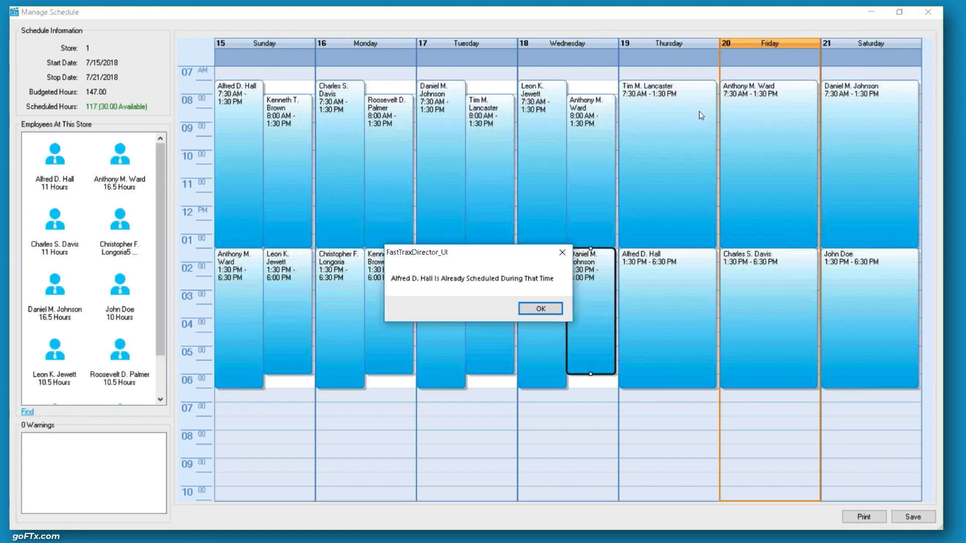
left_click(539, 309)
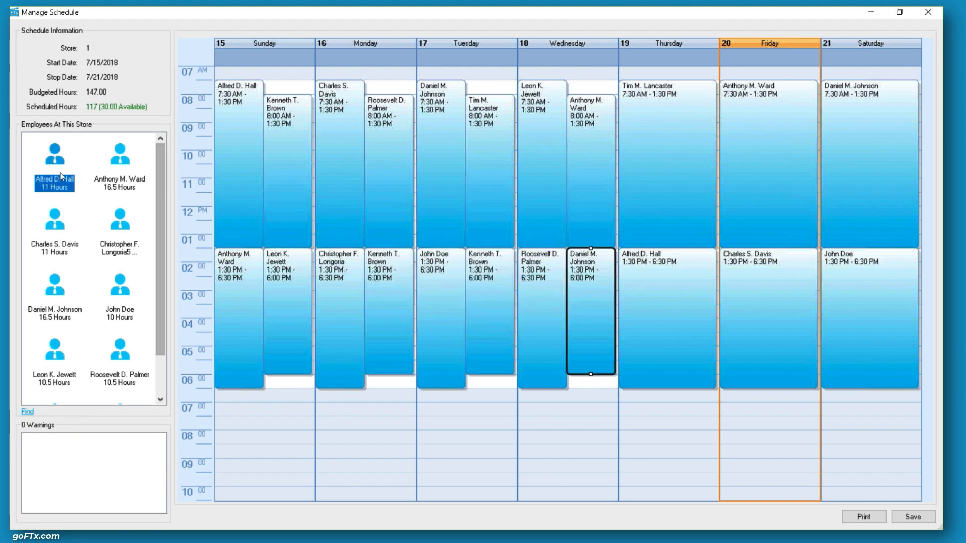
left_click_drag(61, 176, 506, 166)
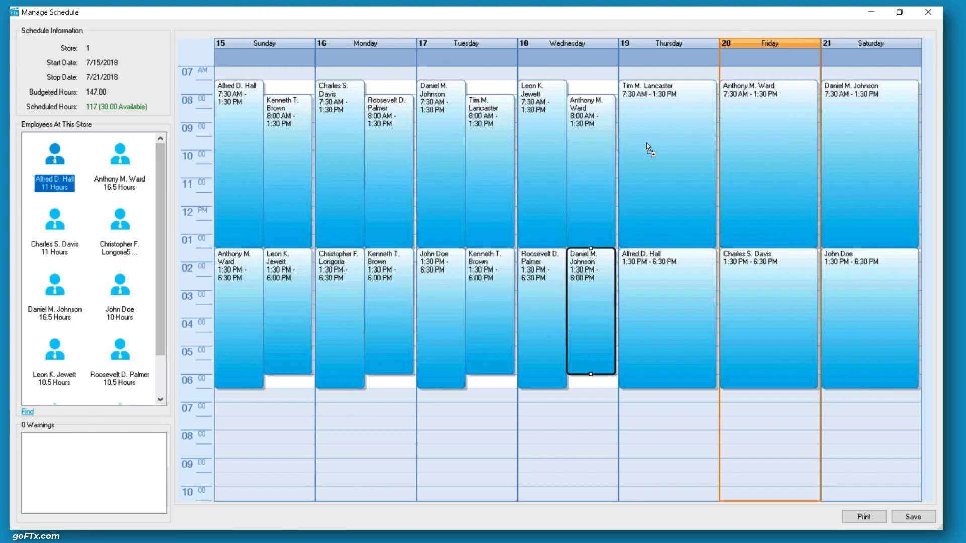
left_click_drag(660, 141, 660, 143)
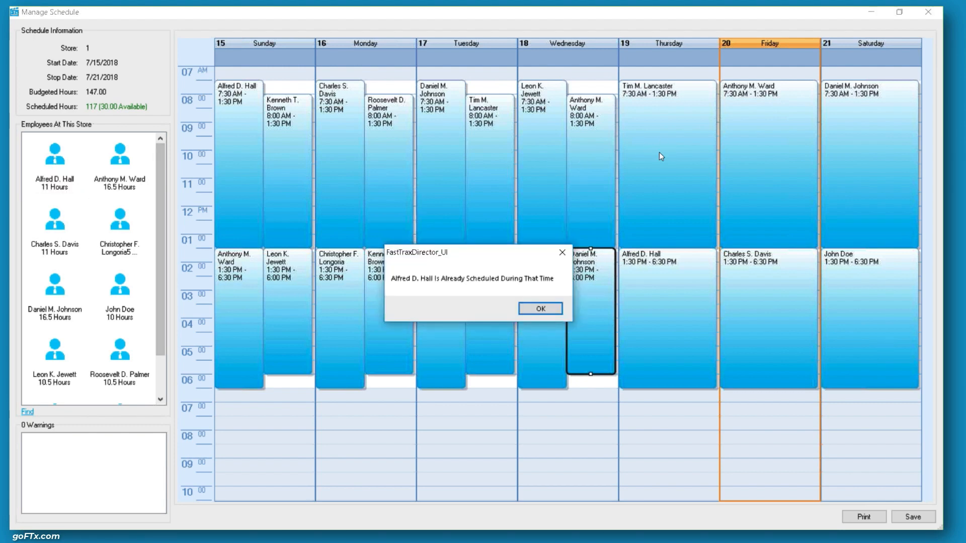
left_click(533, 309)
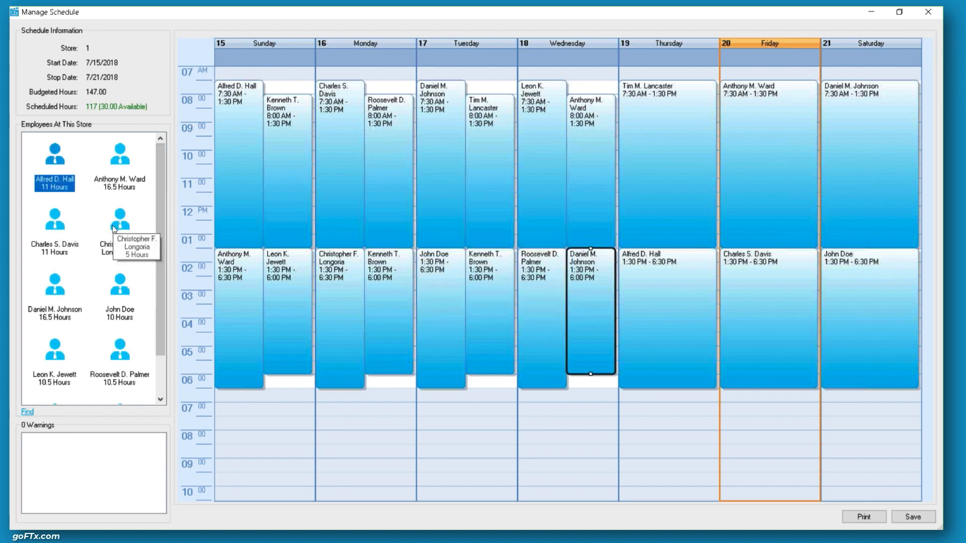
- Add second Thursday shifts for the second listed employee from 8:00 AM to 1:30 PM and the fifth from 1:30 PM to 6:00 PM
left_click_drag(120, 168, 689, 94)
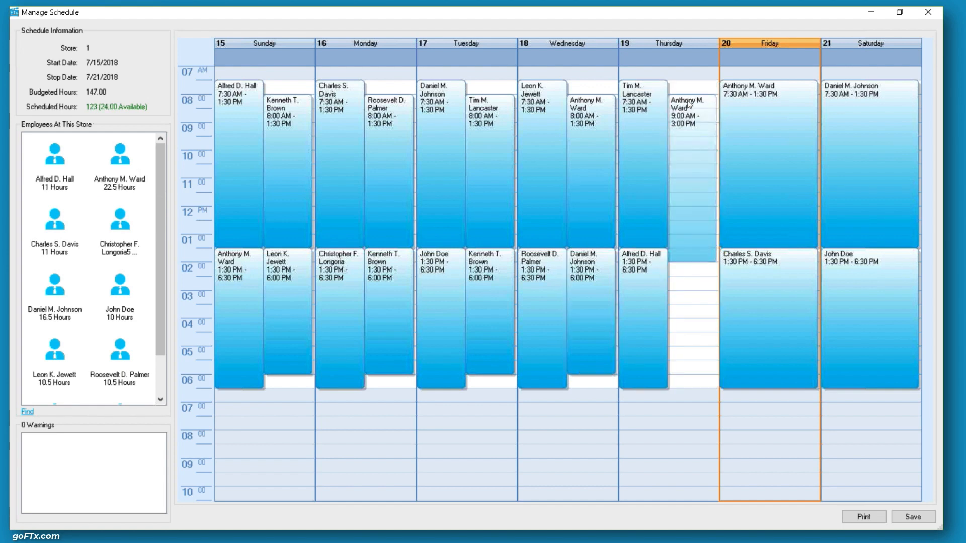
left_click_drag(691, 291, 692, 243)
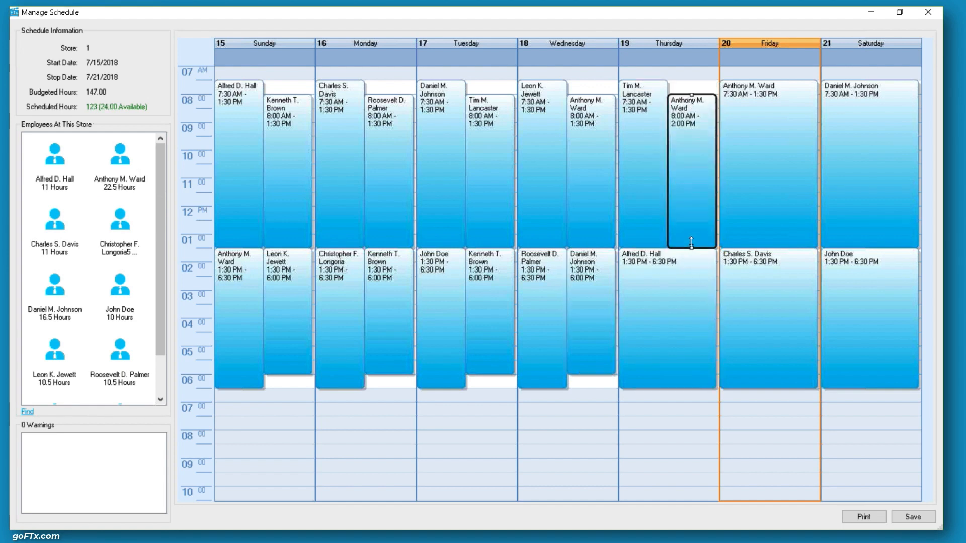
scroll(60, 325, "down", 1)
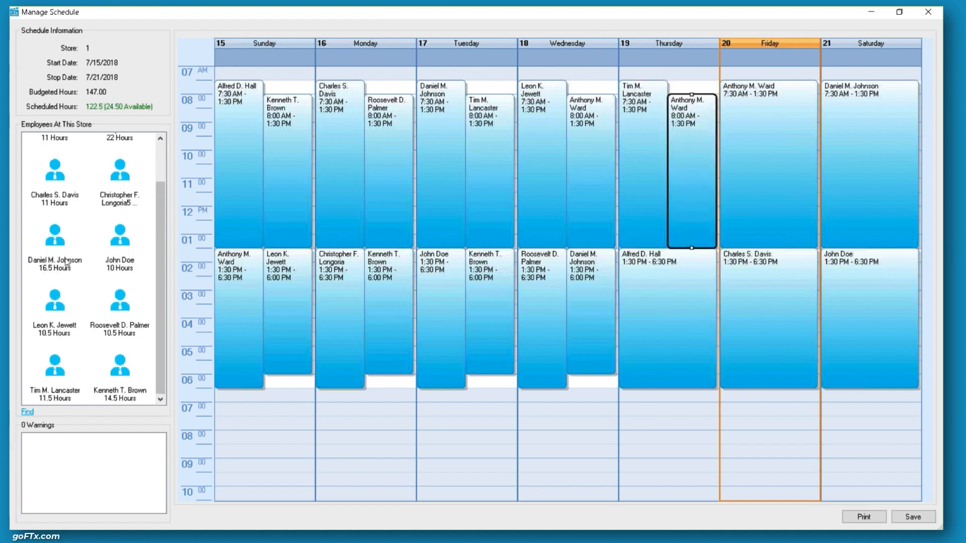
left_click_drag(56, 237, 684, 252)
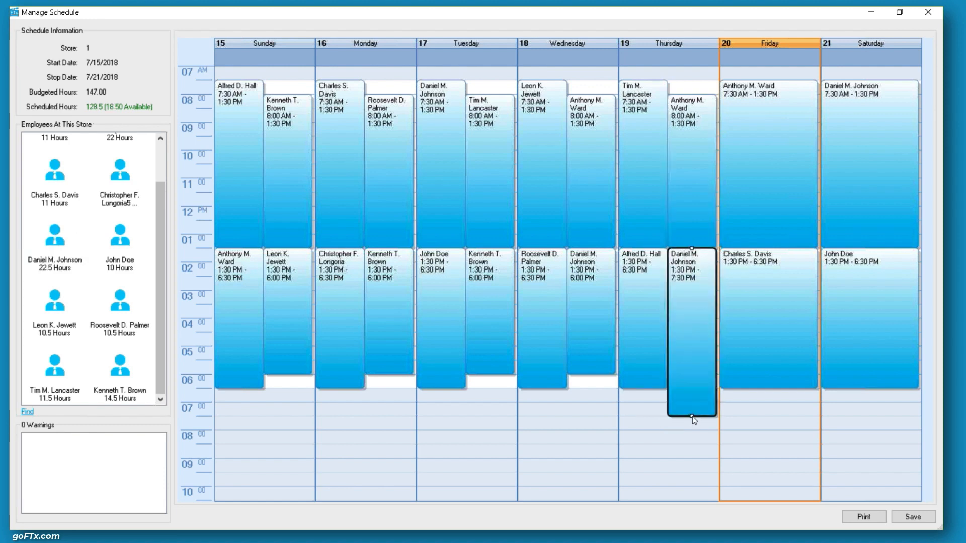
left_click_drag(692, 394, 692, 362)
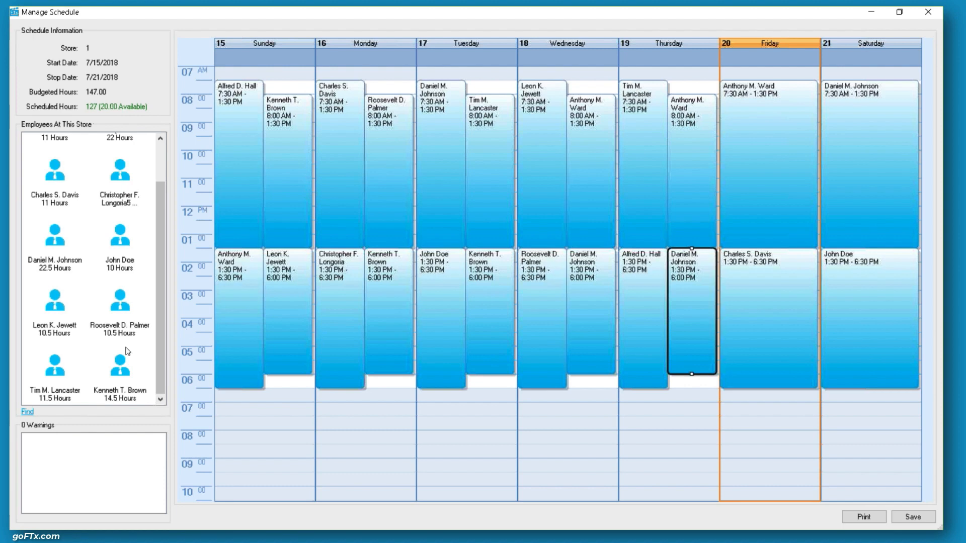
- Add second Friday shifts for the ninth listed employee from 8:00 AM to 1:30 PM and the first from 1:30 PM to 6:00 PM
left_click_drag(55, 373, 793, 117)
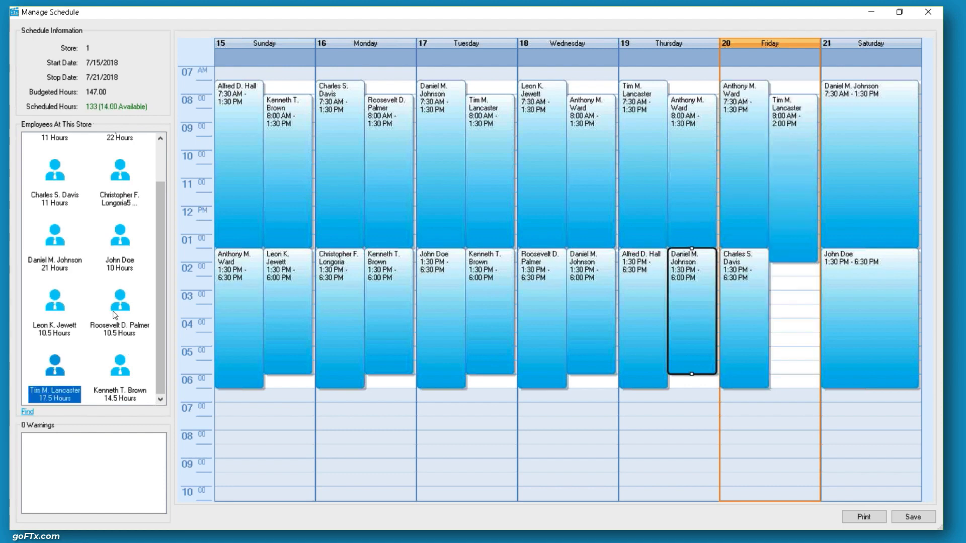
left_click(799, 260)
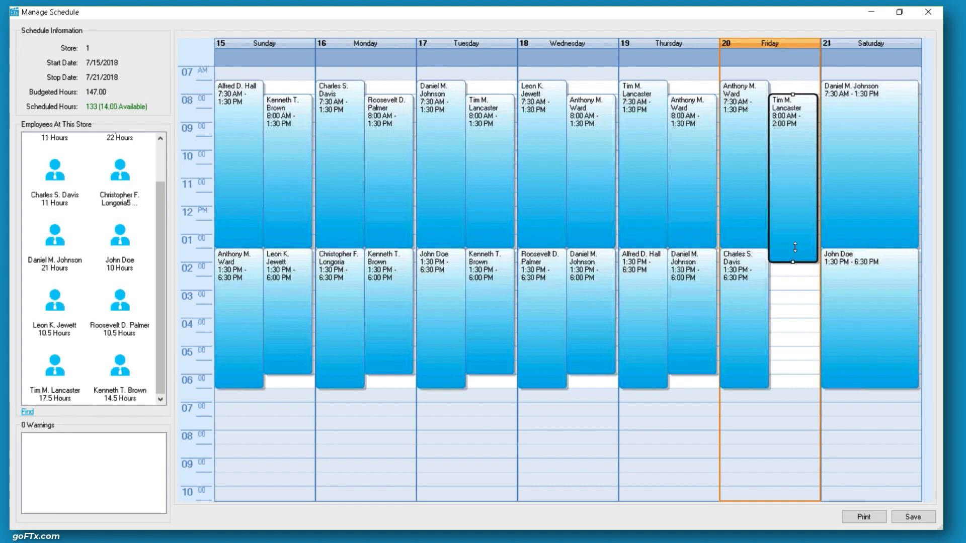
left_click_drag(795, 247, 794, 248)
scroll(107, 314, "up", 1)
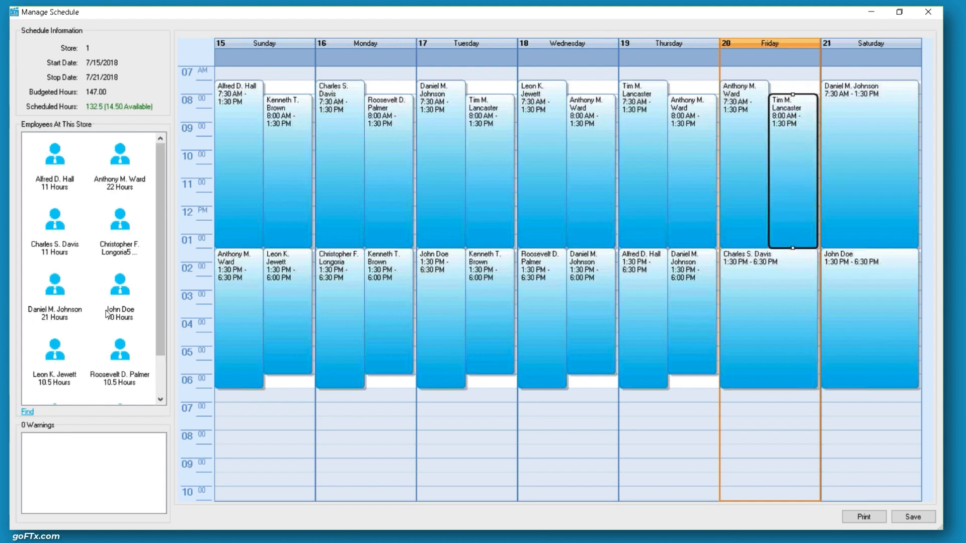
left_click_drag(54, 158, 790, 262)
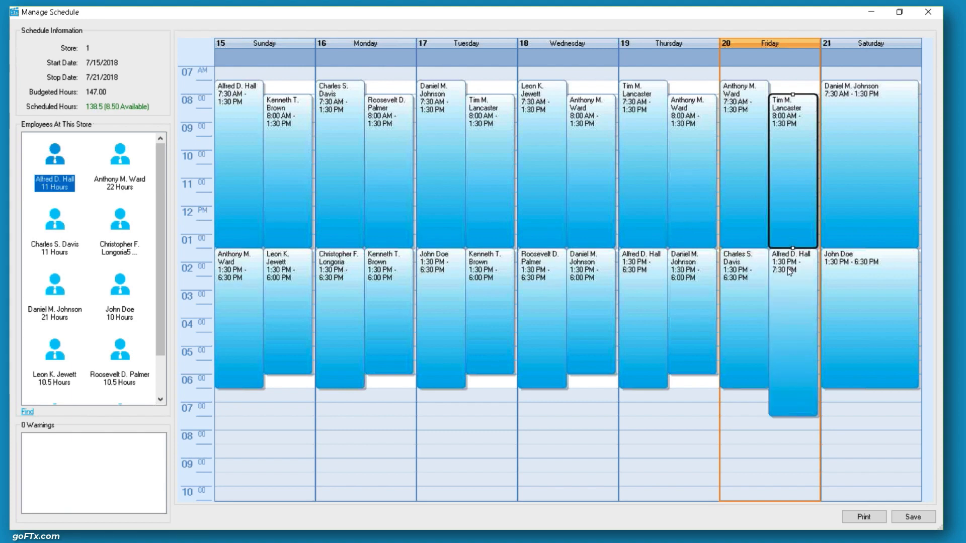
left_click_drag(793, 415, 793, 374)
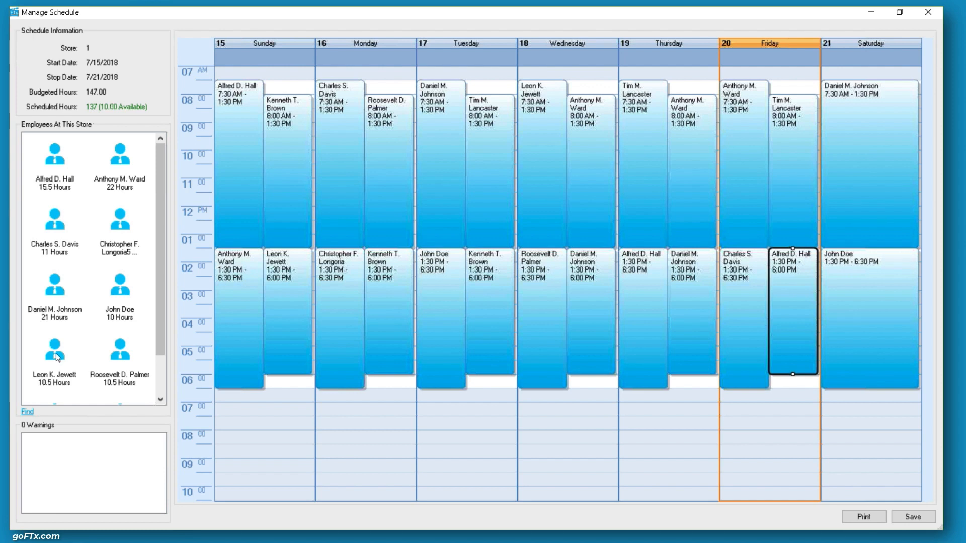
- Add second Saturday shifts for the seventh listed employee from 8:00 AM to 1:30 PM and from 1:30 PM to 6:00 PM
left_click_drag(58, 359, 903, 110)
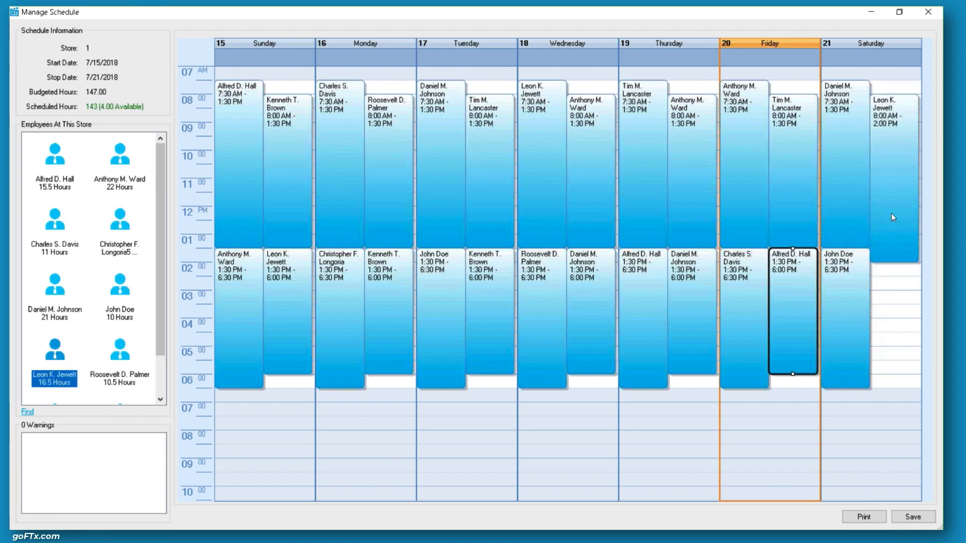
left_click(894, 254)
left_click_drag(894, 260, 896, 245)
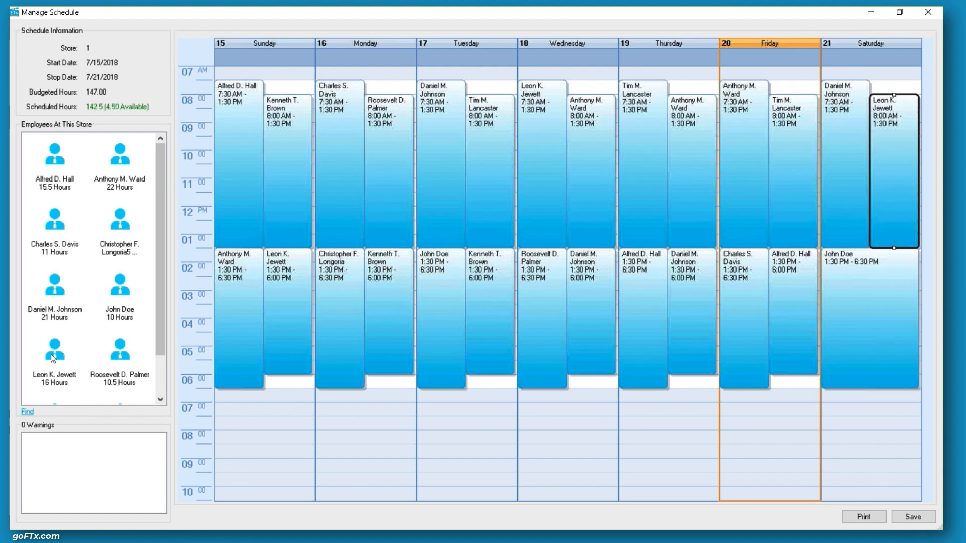
left_click_drag(53, 359, 897, 260)
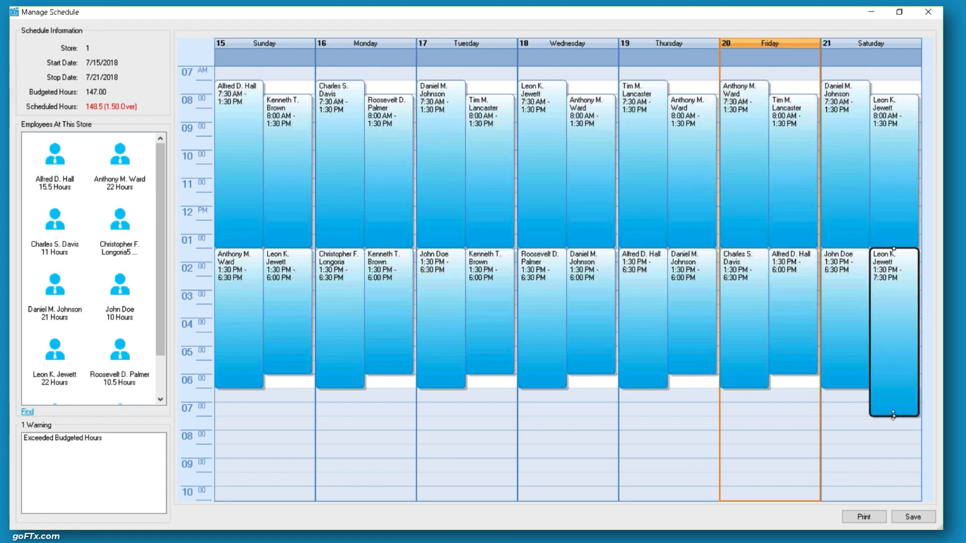
left_click_drag(894, 415, 893, 374)
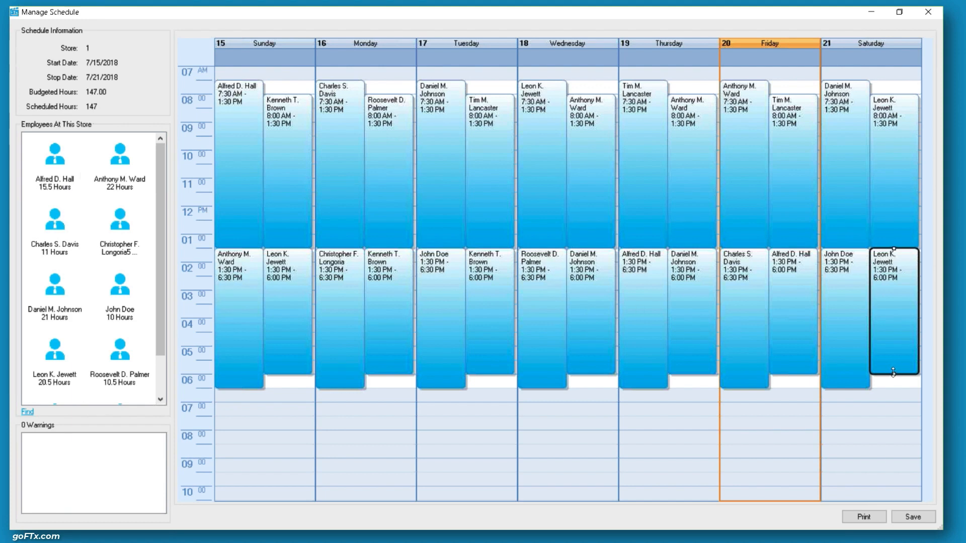
- Try ending the second Saturday afternoon shift at 6:30 PM, restore its 6:00 PM end, and save the schedule
left_click_drag(898, 372, 898, 388)
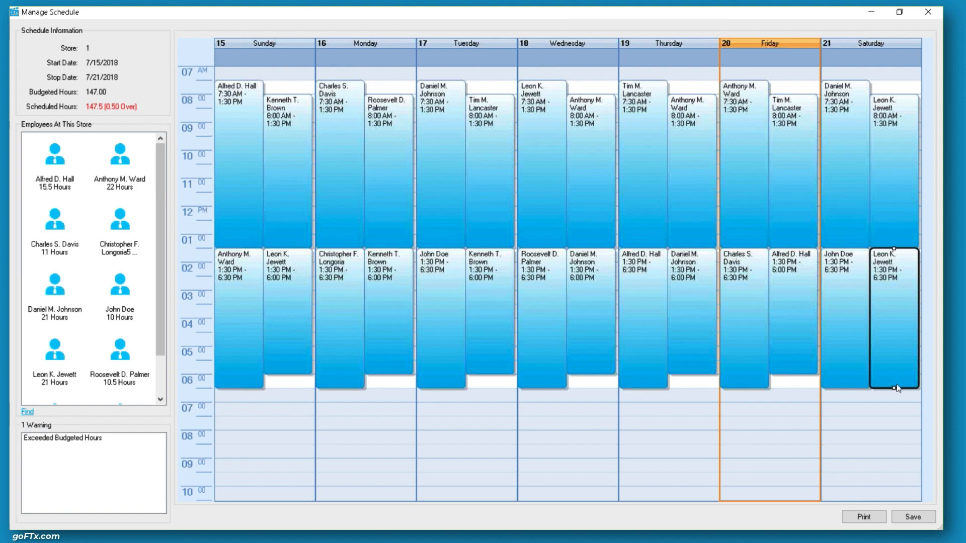
left_click_drag(895, 386, 894, 374)
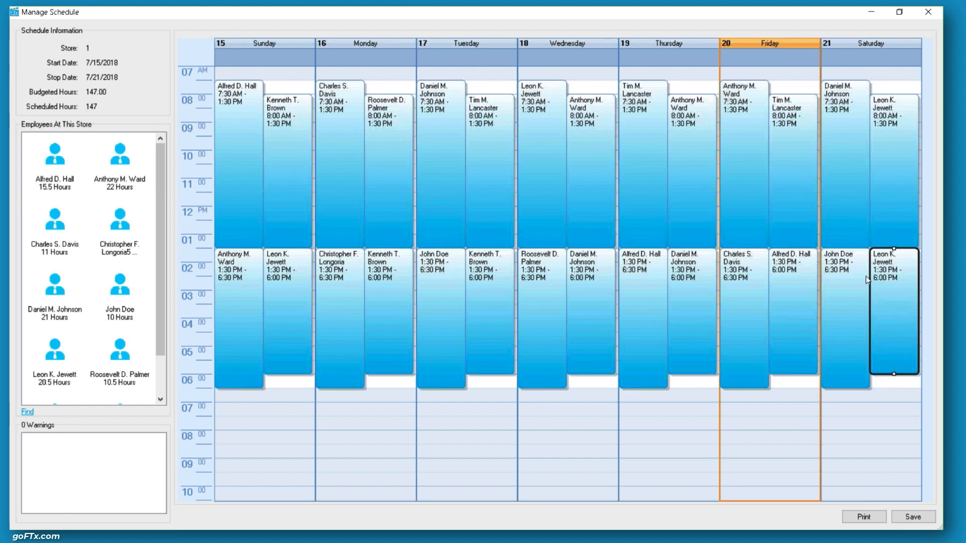
left_click(918, 518)
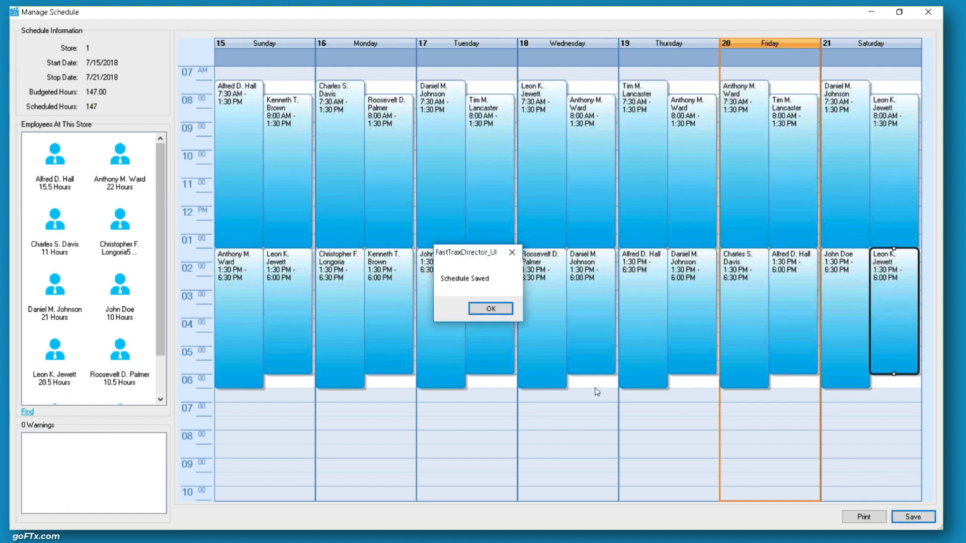
left_click(489, 307)
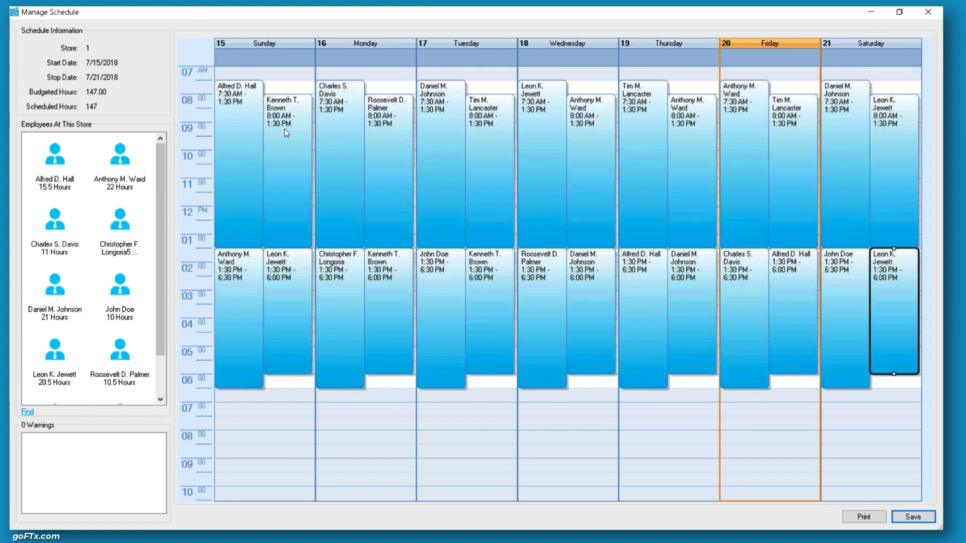
- Remove the second Monday morning shift and extend the second afternoon shift to start at 8:00 AM
left_click(387, 122)
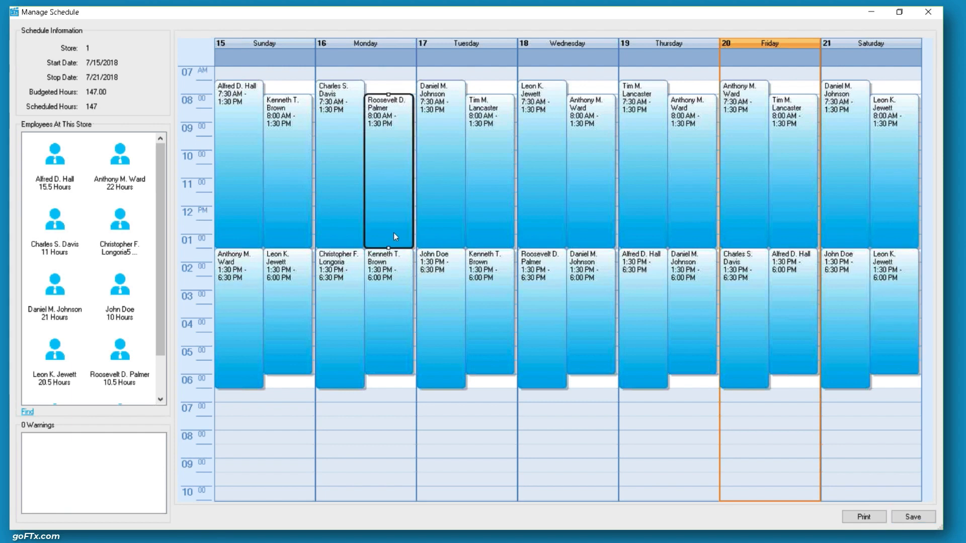
key("Delete")
left_click(392, 258)
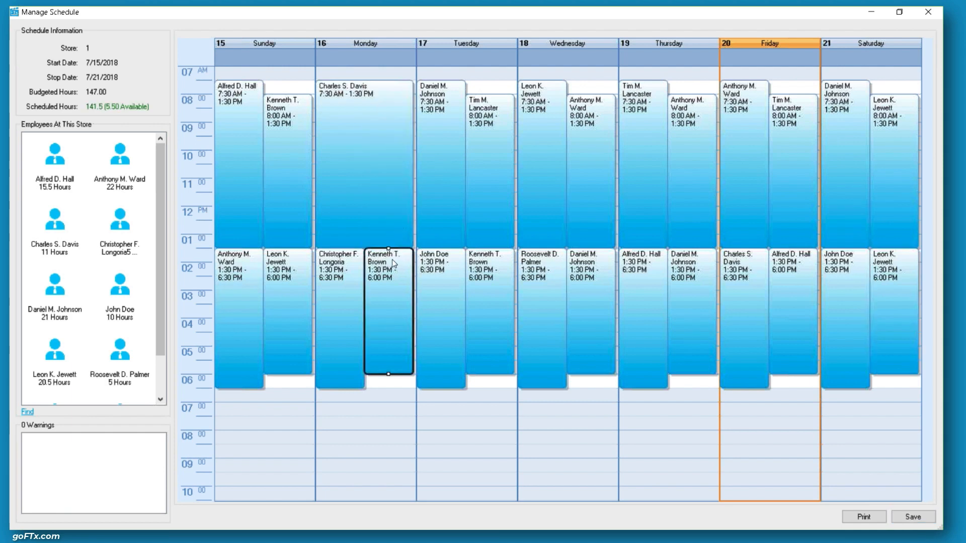
left_click_drag(389, 248, 401, 94)
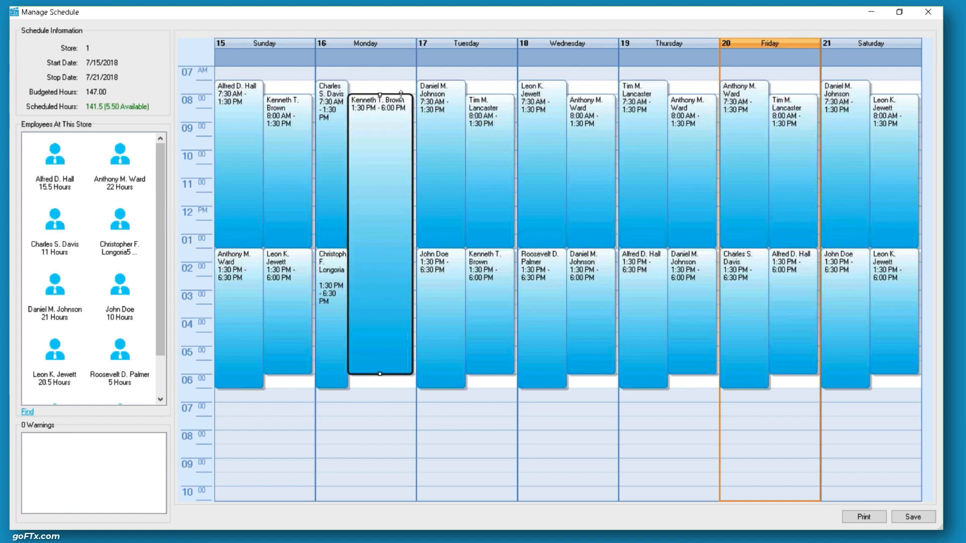
- Remove the second Sunday afternoon shift and extend the second morning shift to end at 6:30 PM
left_click(281, 288)
key("Delete")
left_click(288, 170)
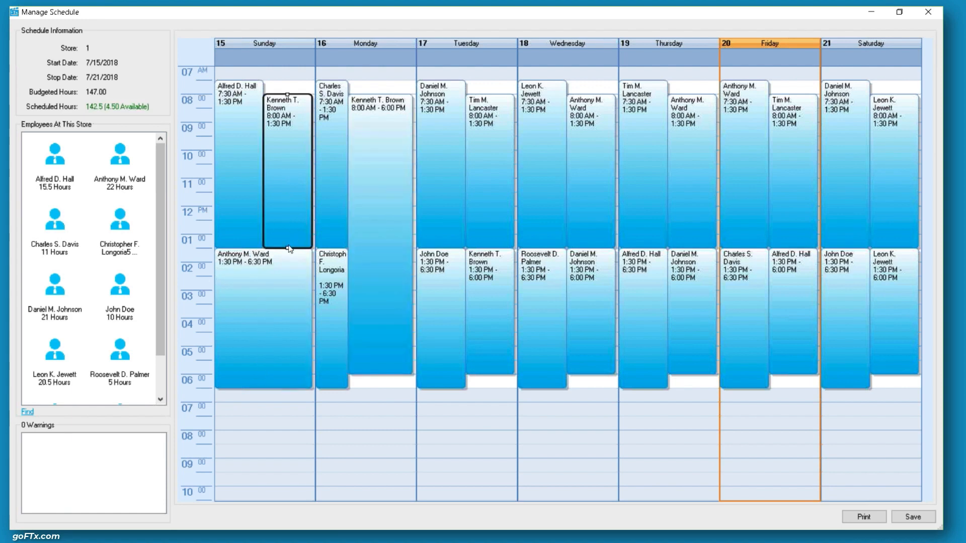
left_click_drag(289, 249, 279, 388)
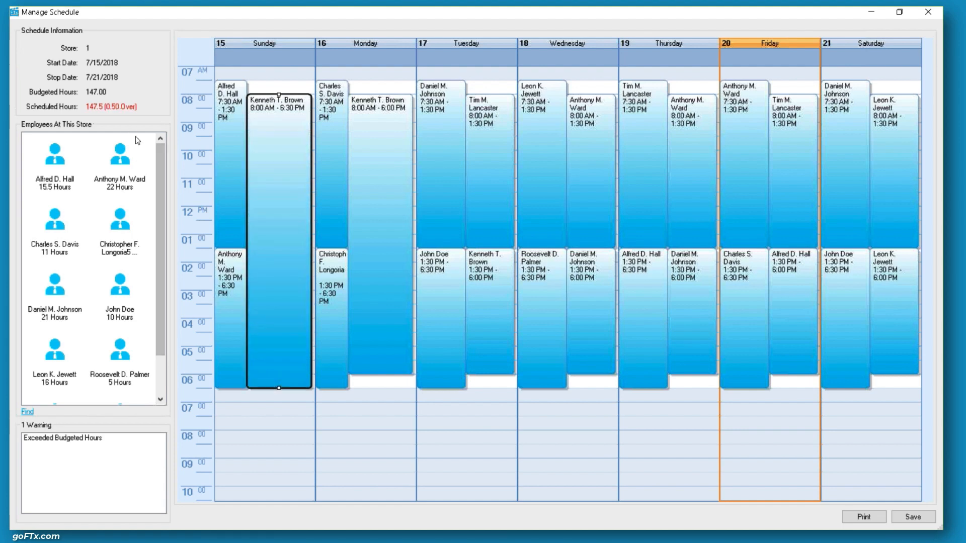
- Remove the second Tuesday morning shift and extend the tenth listed employee's Tuesday shift to run from 7:30 AM to 6:30 PM
left_click_drag(158, 216, 155, 294)
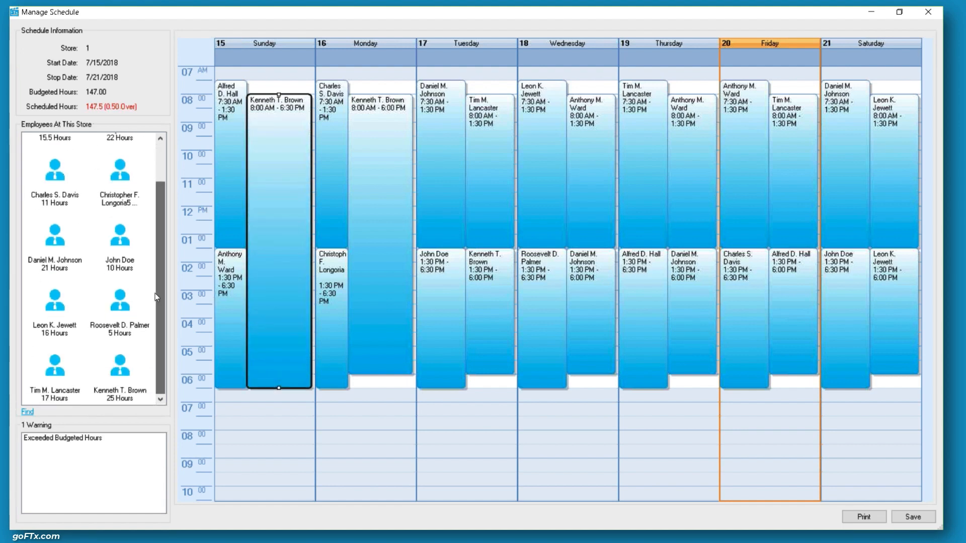
left_click(482, 130)
key("Delete")
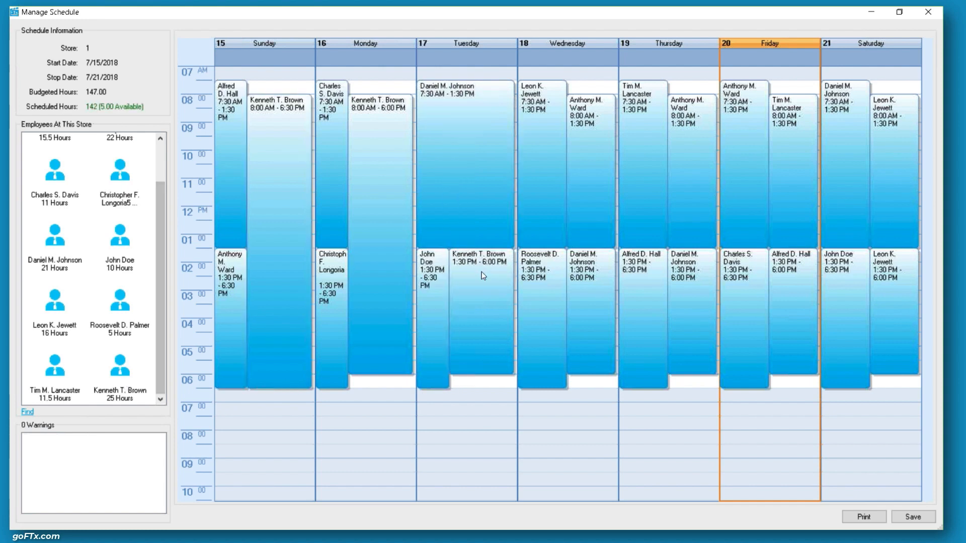
left_click(480, 274)
left_click_drag(480, 262, 500, 81)
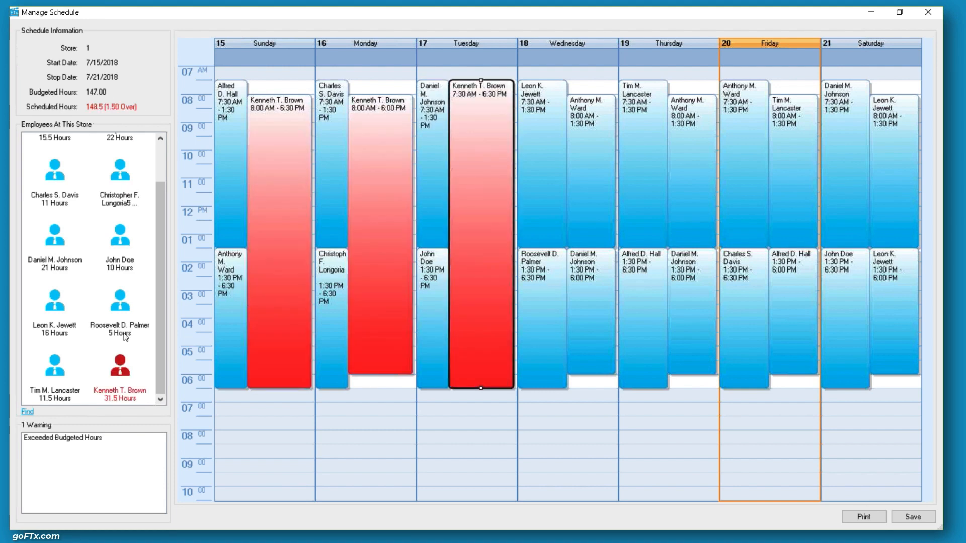
- Select the tenth listed employee and their Sunday shift, and close the schedule without saving the changes
left_click(119, 366)
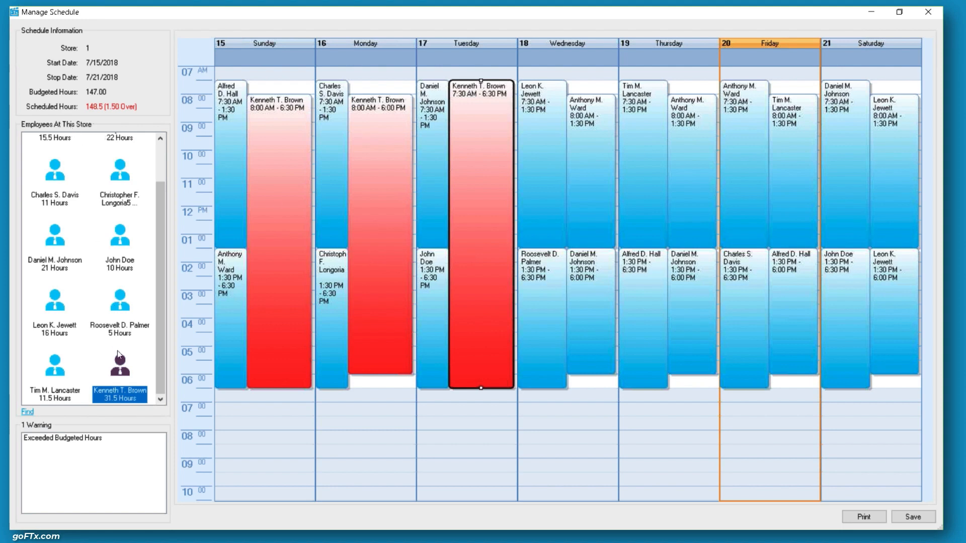
left_click(251, 161)
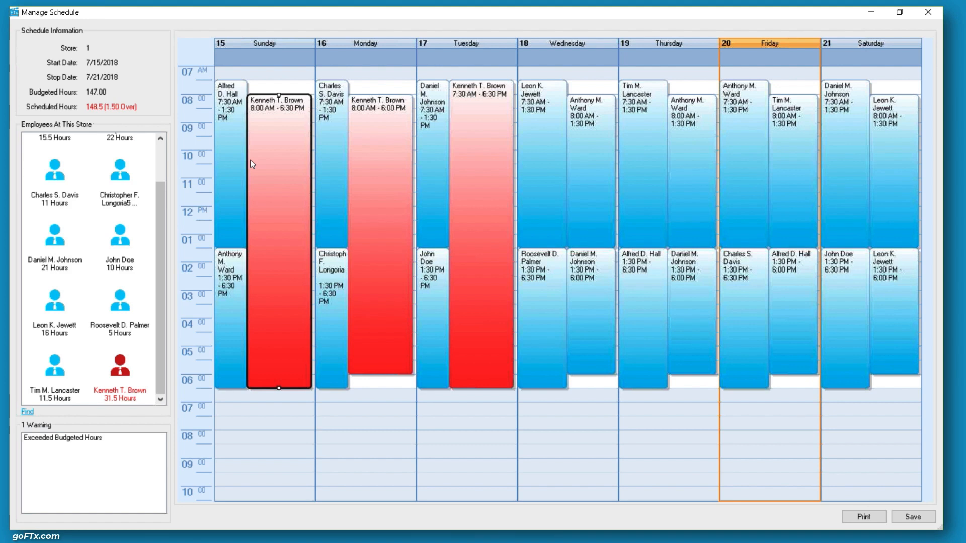
left_click(919, 16)
left_click(551, 319)
left_click(928, 12)
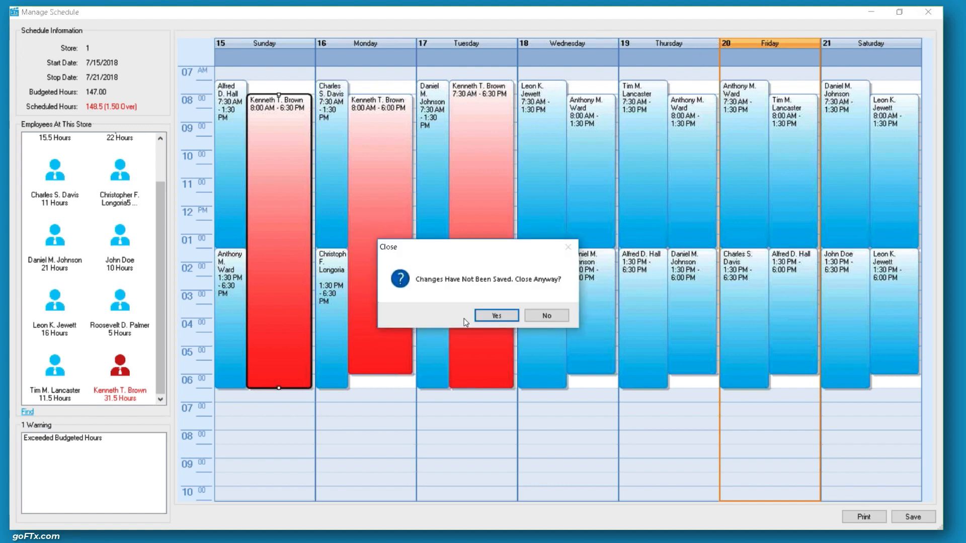
left_click(490, 314)
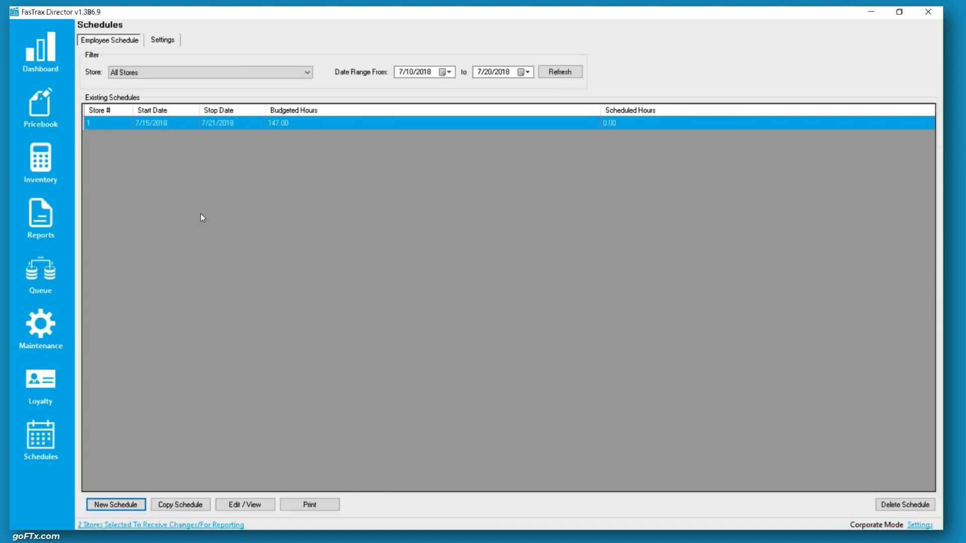
- Reopen store 1's schedule for 7/15/2018 to 7/21/2018 and generate its Full Schedule report
left_click(252, 507)
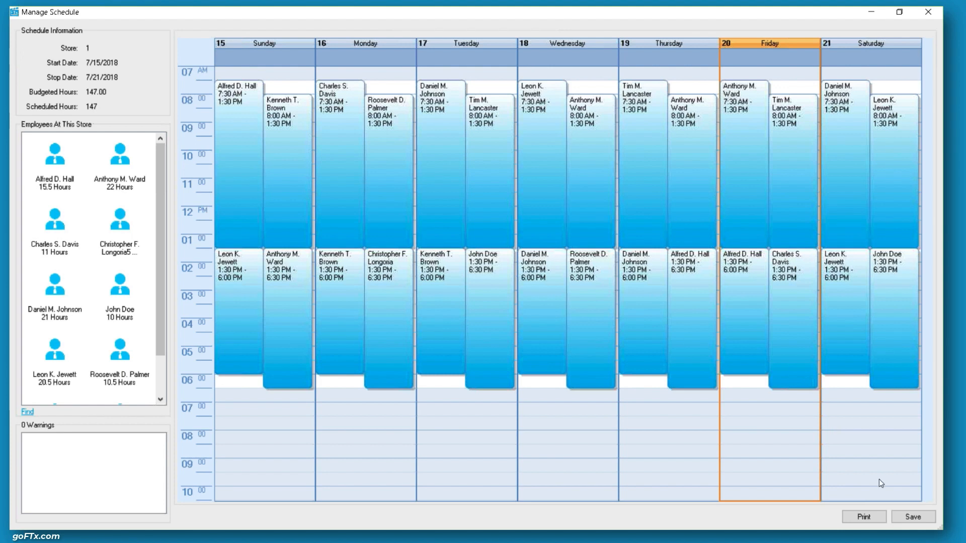
left_click(863, 520)
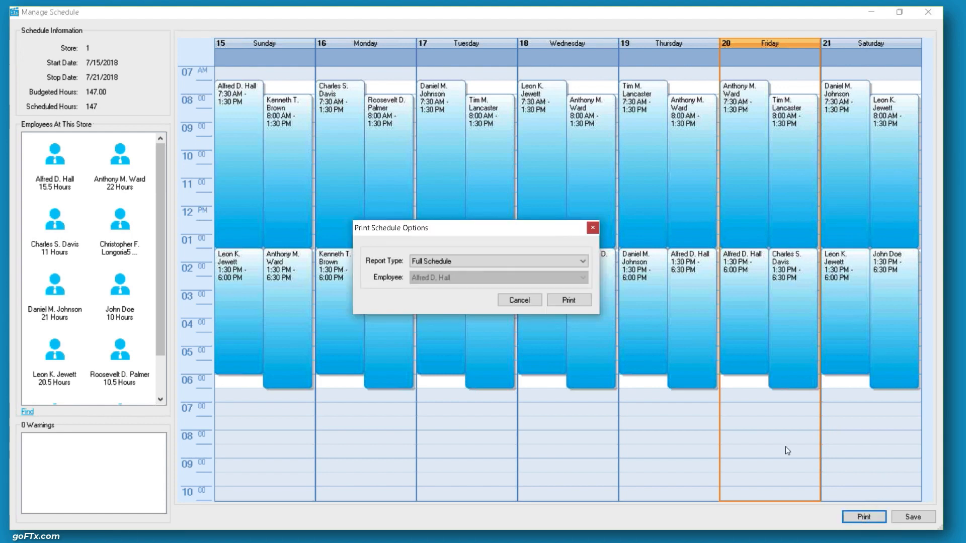
left_click(564, 301)
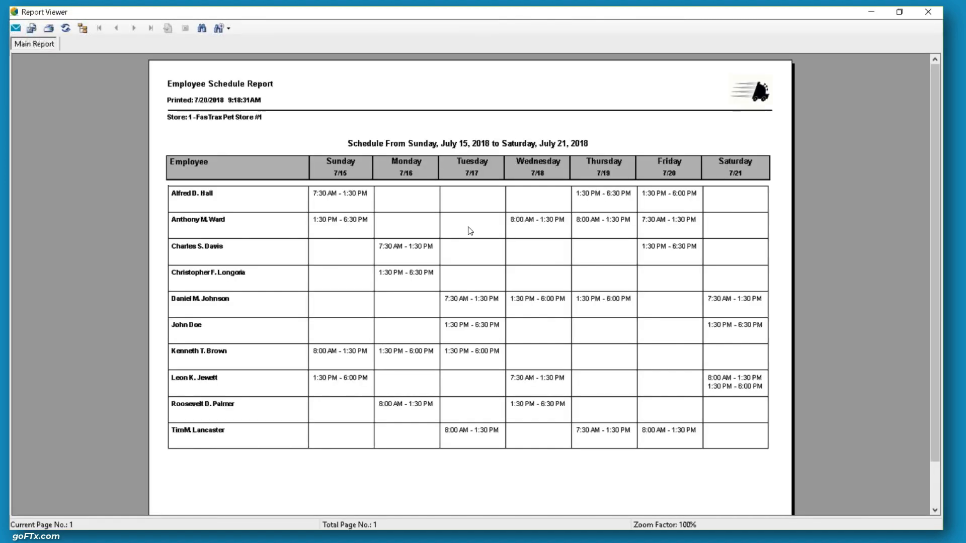
- Start exporting the schedule report and set the export format to Microsoft Excel (*.xls)
left_click(32, 29)
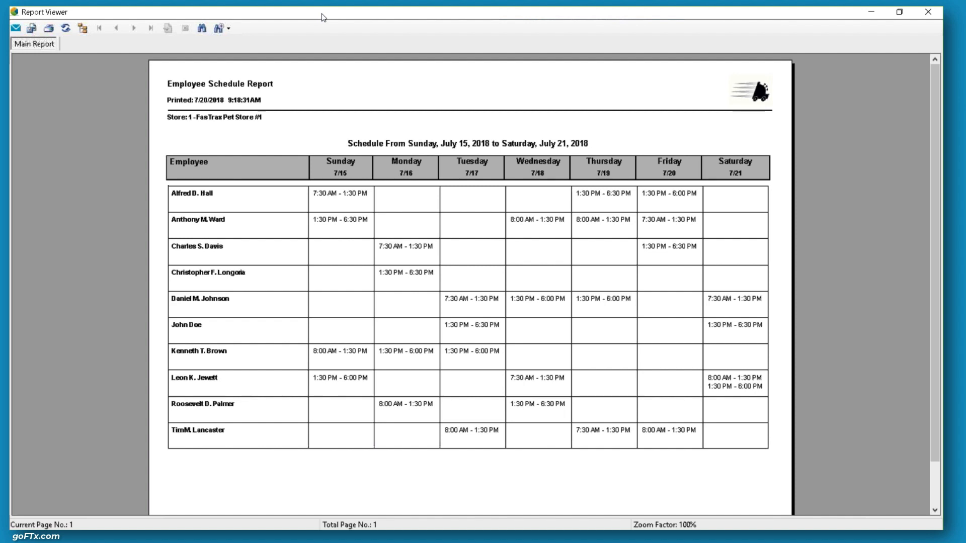
left_click(32, 29)
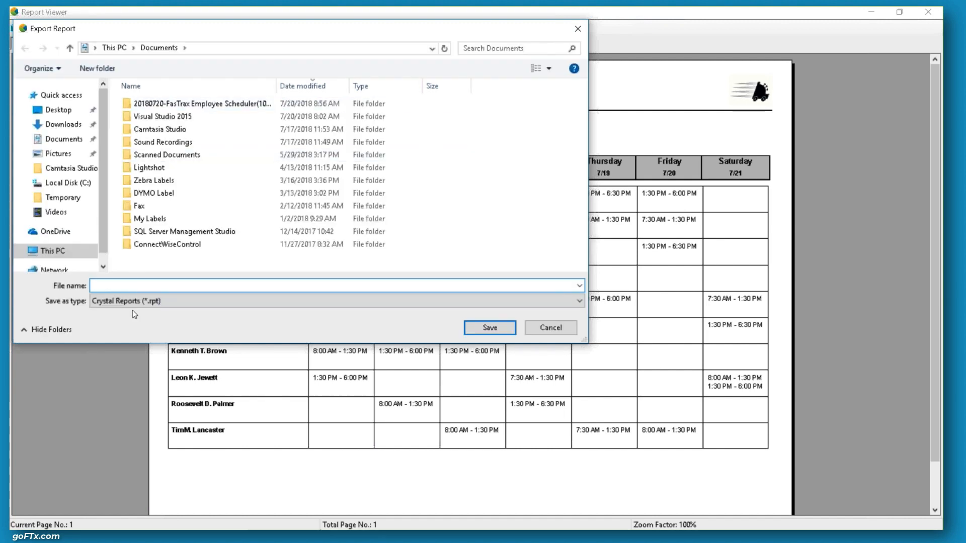
left_click(150, 300)
left_click(147, 303)
left_click(143, 299)
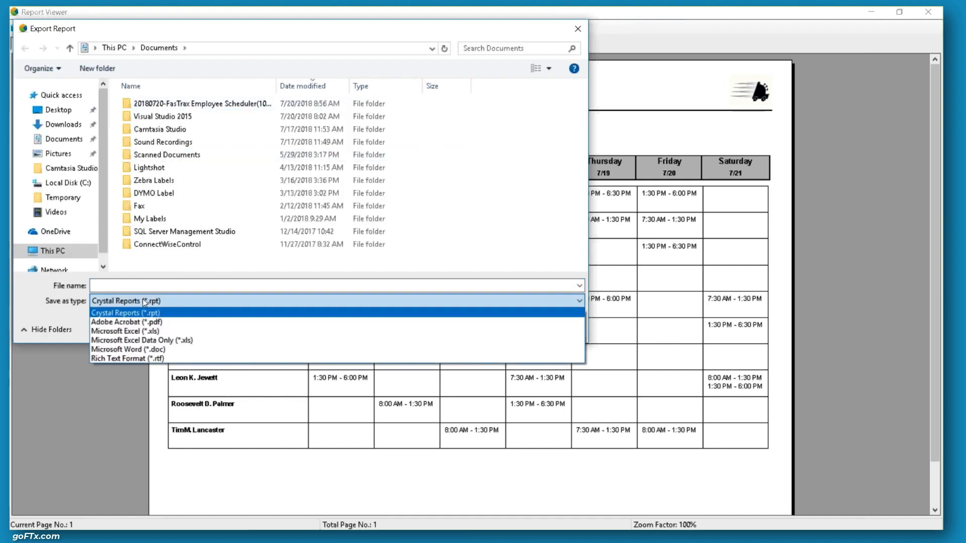
left_click(148, 332)
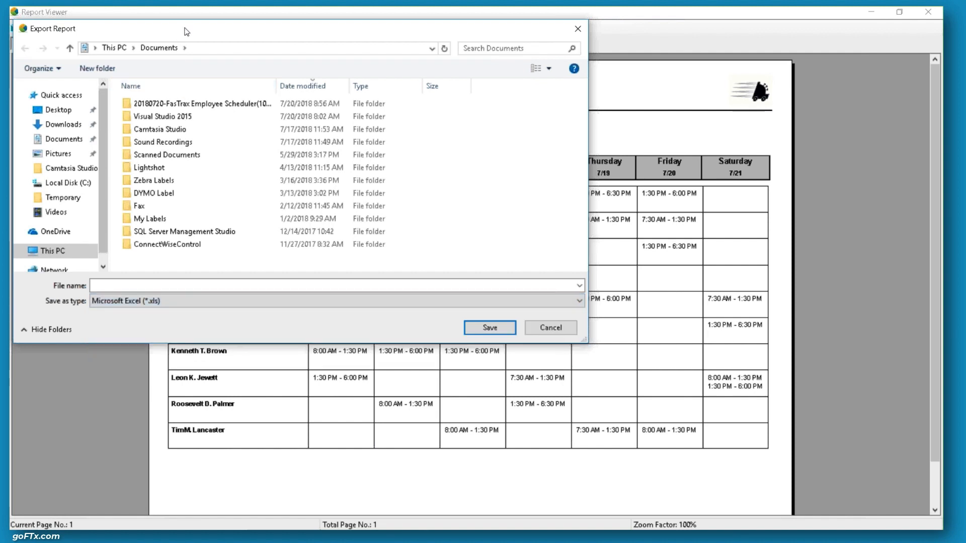
left_click(147, 307)
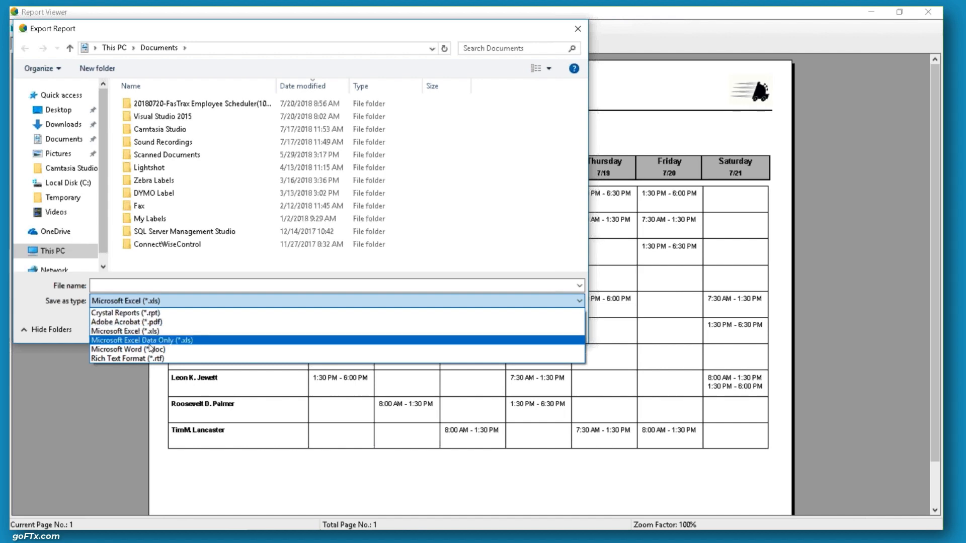
left_click(157, 332)
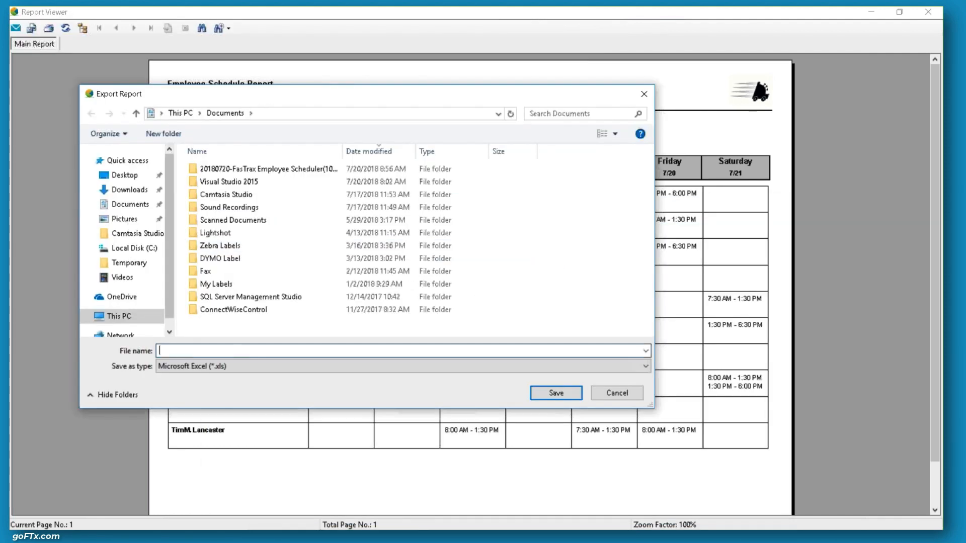
- Save the Excel export in the Temporary folder under the file name Temp Report
left_click(129, 263)
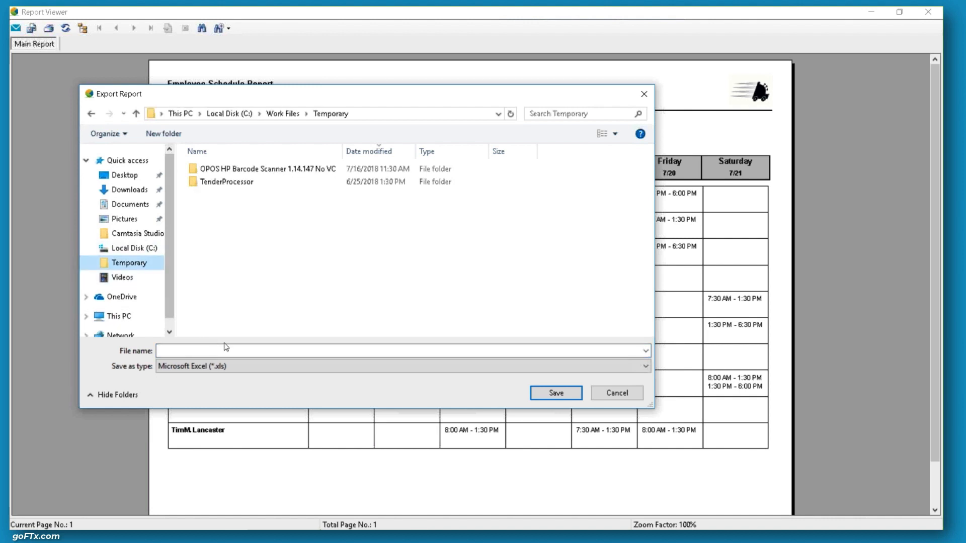
type("Temp")
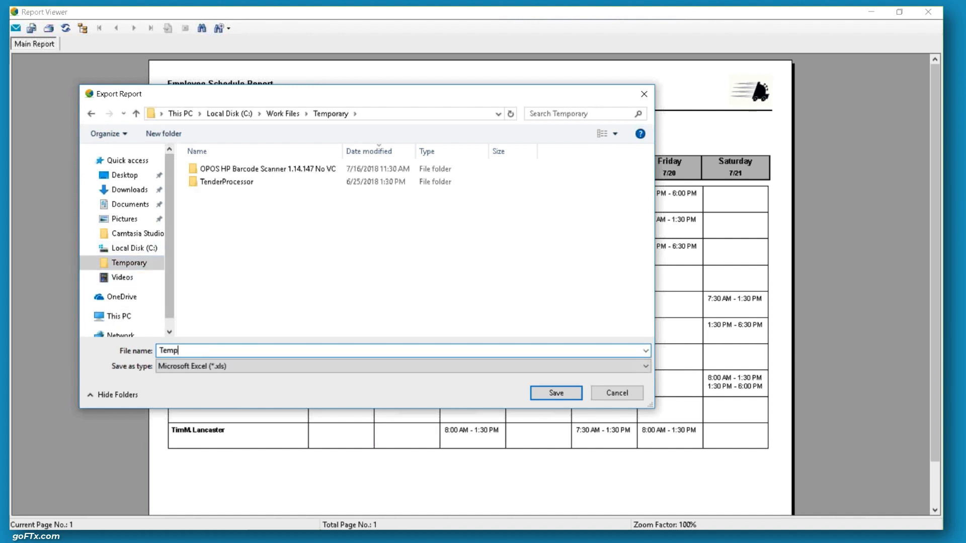
type(" Report")
left_click(545, 391)
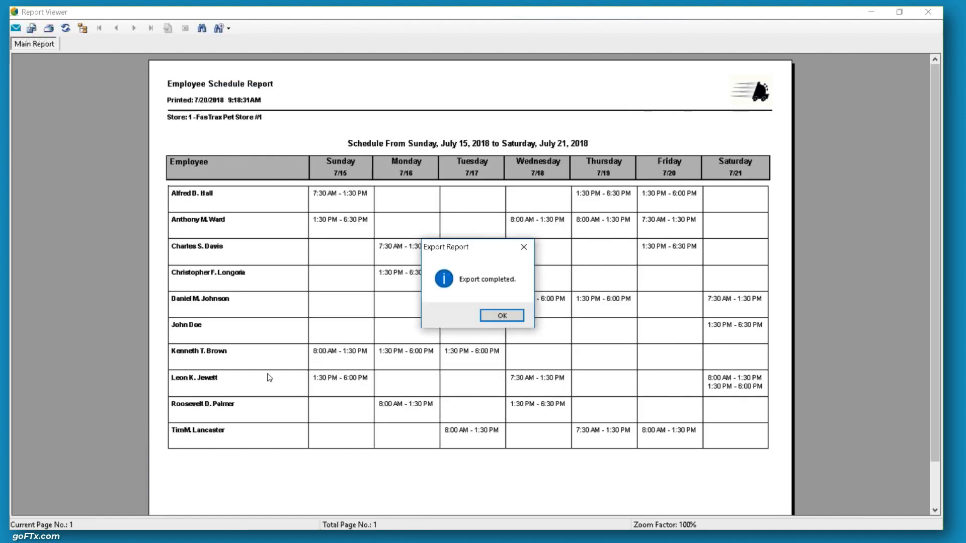
left_click(502, 316)
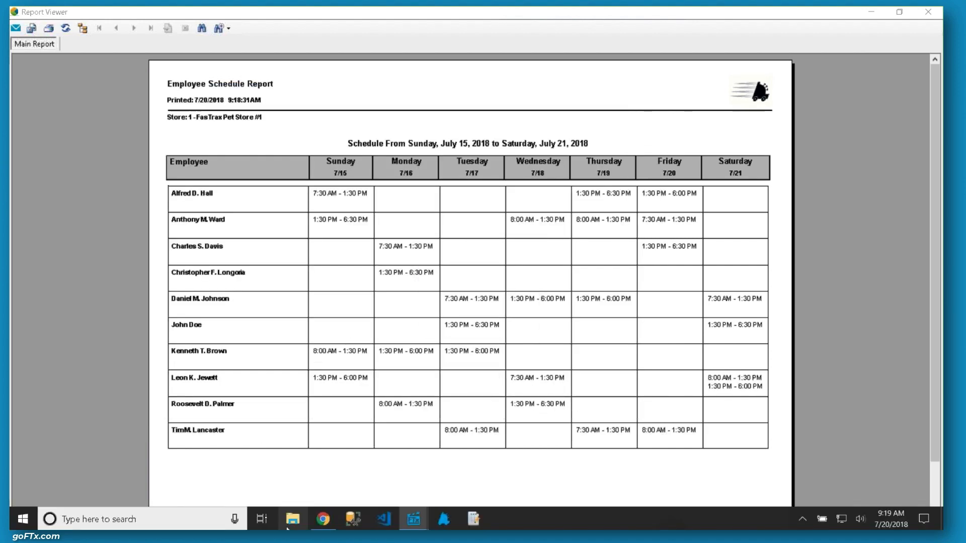
- Open Temp Report.xls from the Temporary folder in File Explorer and look over the exported schedule in Excel
left_click(297, 521)
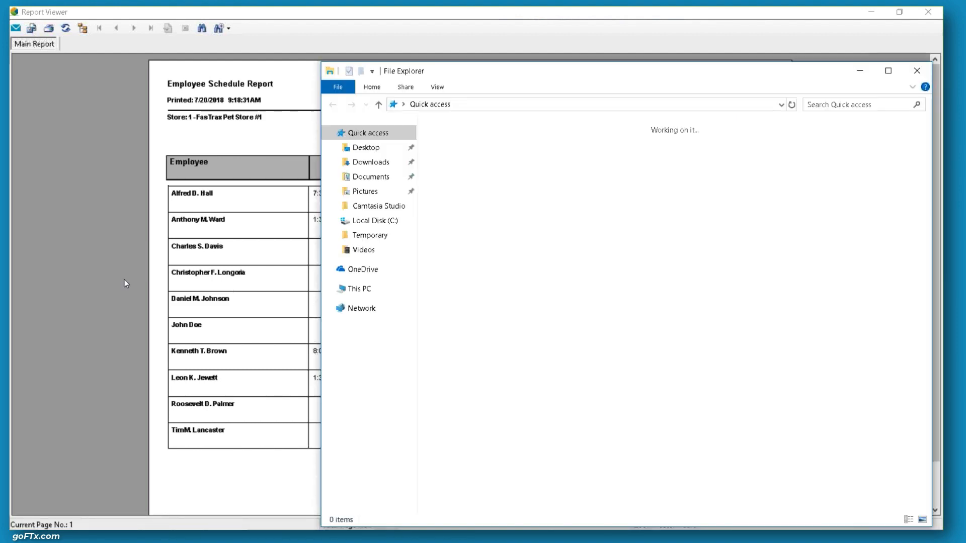
left_click(370, 235)
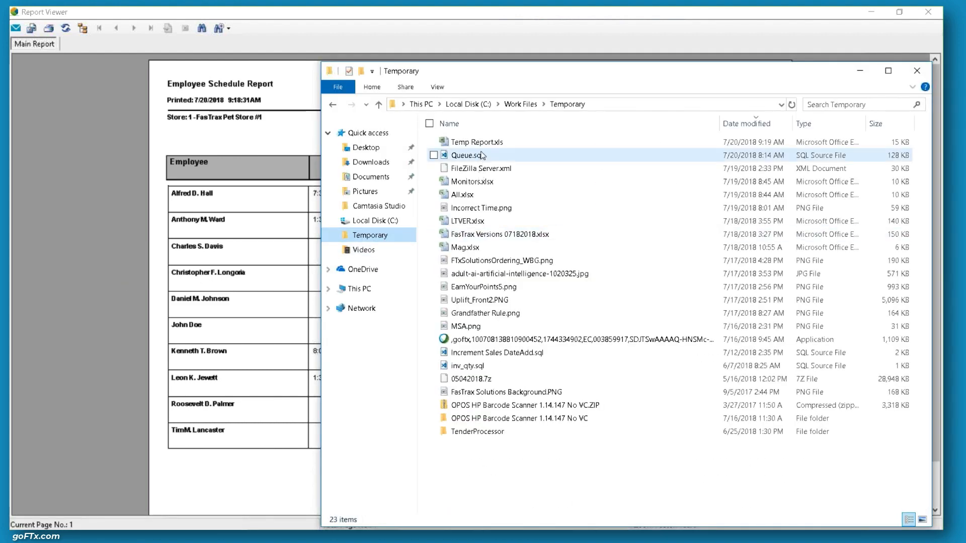
left_click(481, 144)
double_click(482, 144)
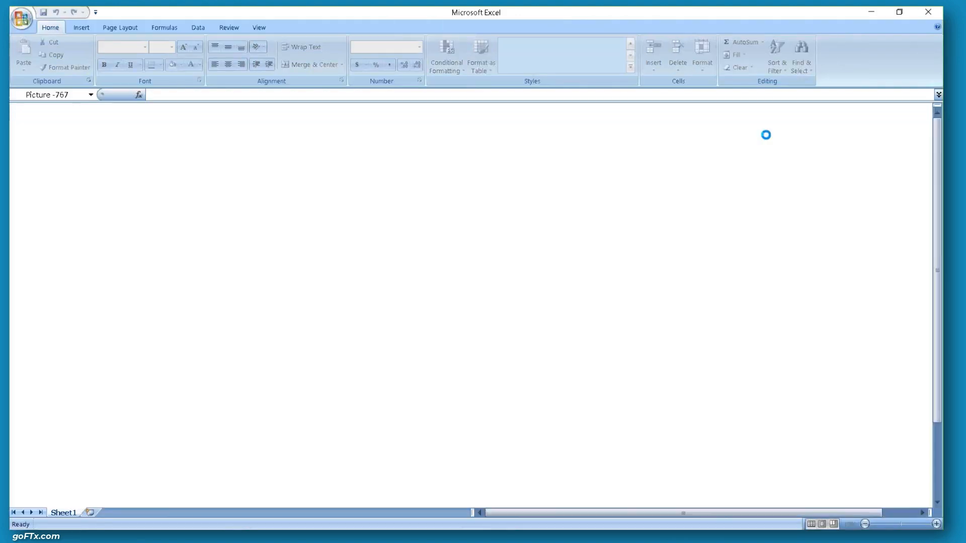
scroll(330, 290, "down", 1)
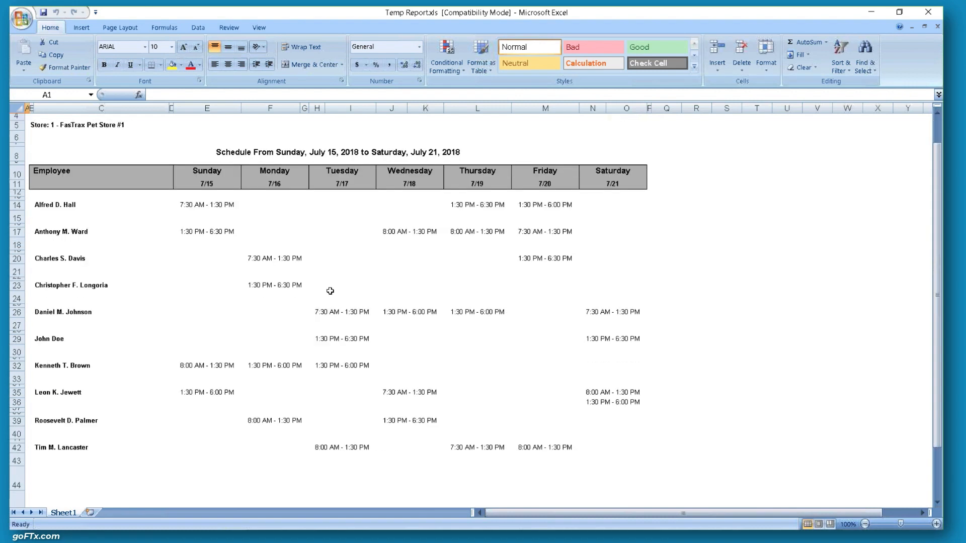
scroll(330, 291, "down", 2)
scroll(330, 291, "up", 3)
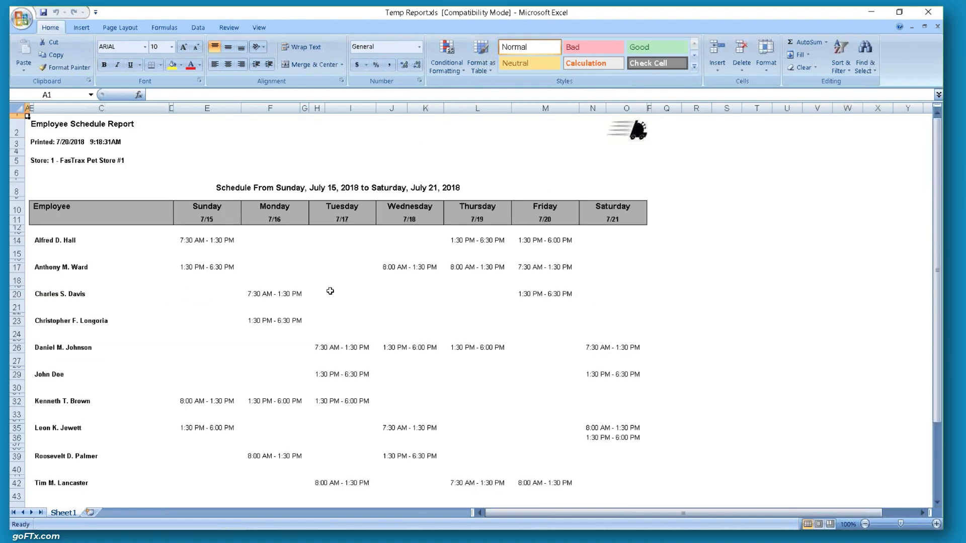
- Clear the first employee's Sunday shift in cell E14 and close the workbook without saving
left_click(220, 242)
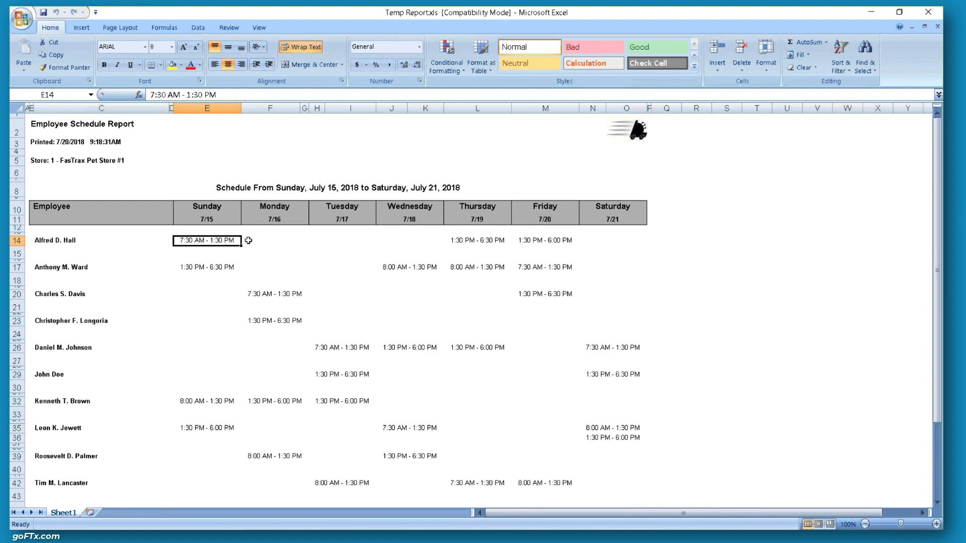
key("Delete")
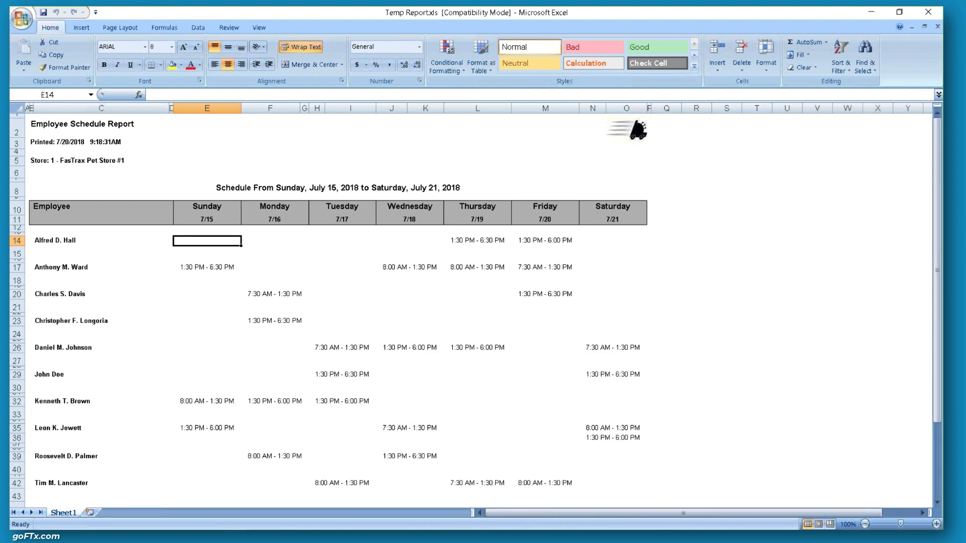
left_click(928, 11)
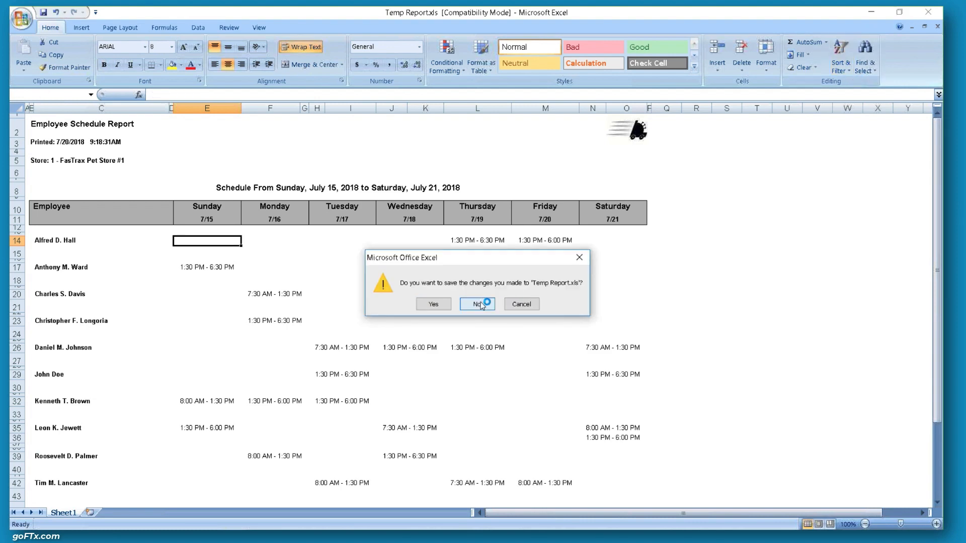
left_click(492, 303)
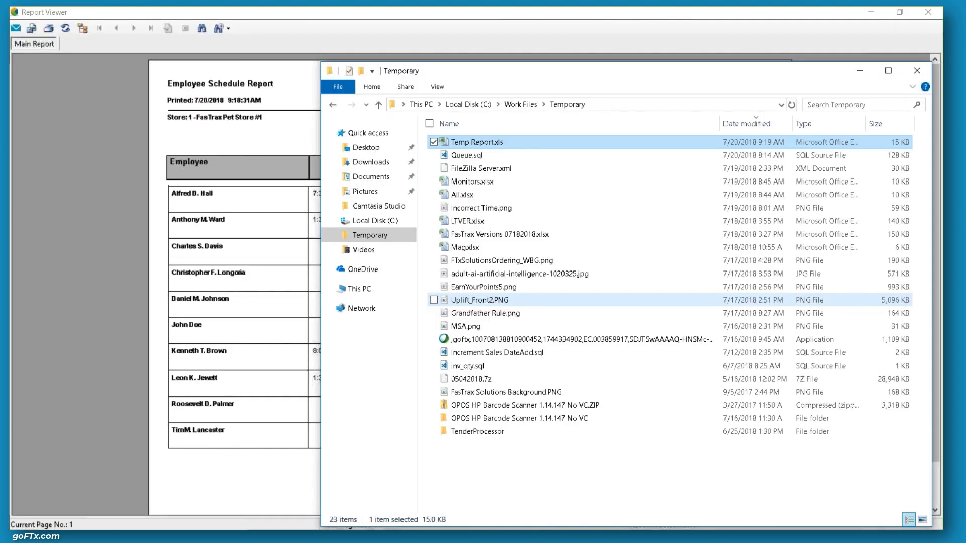
- Export the schedule report again as Microsoft Excel Data Only (*.xls) with the file name Data Only
left_click(619, 14)
left_click(34, 28)
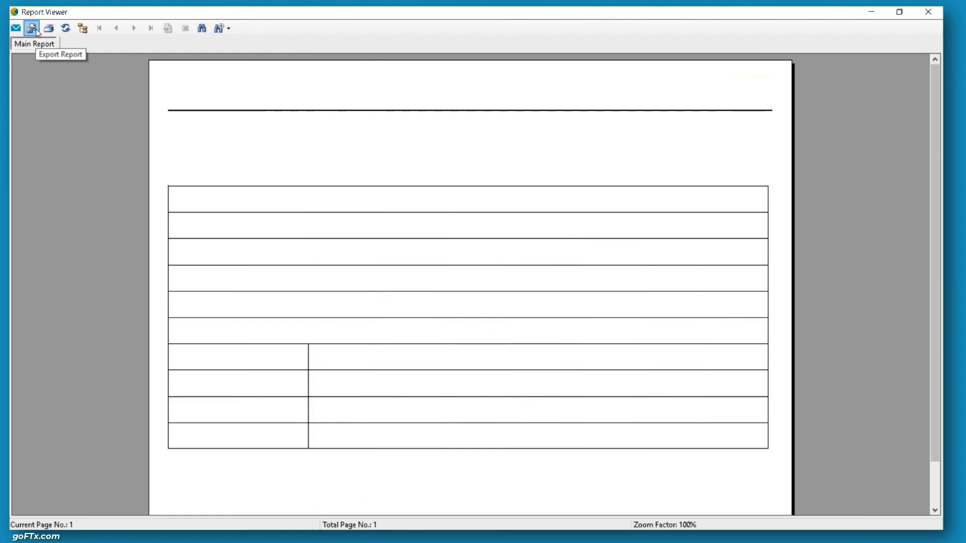
left_click(207, 367)
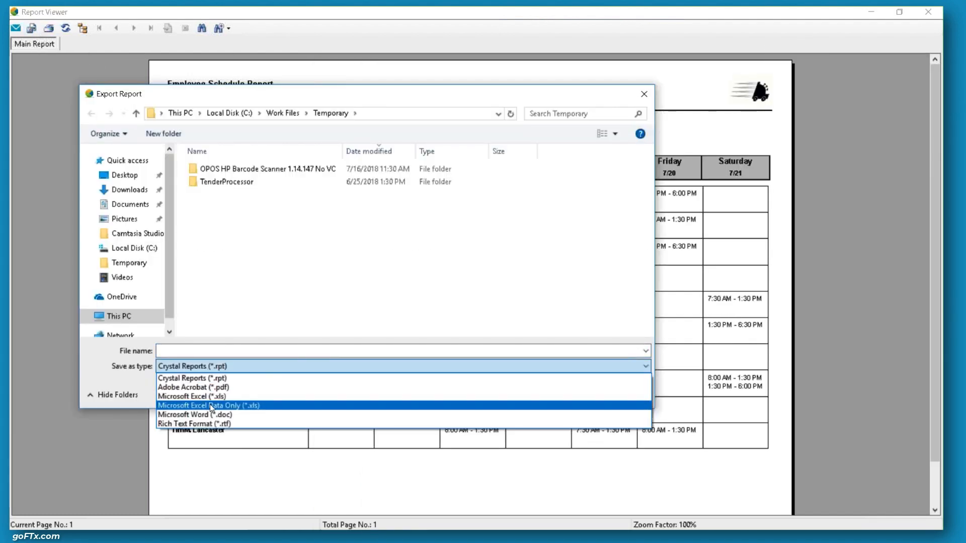
left_click(209, 405)
left_click(193, 351)
type("D")
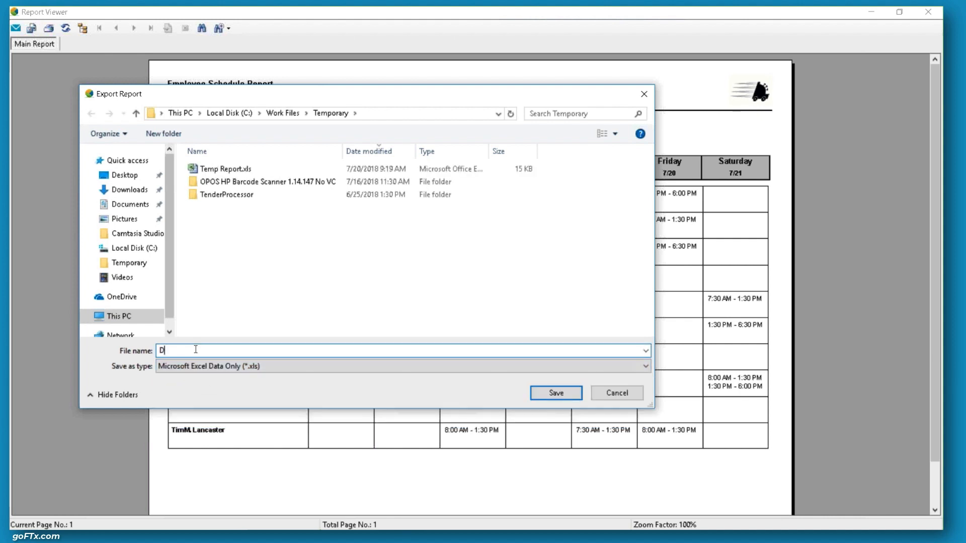
type("ata Only")
left_click(558, 393)
left_click(504, 323)
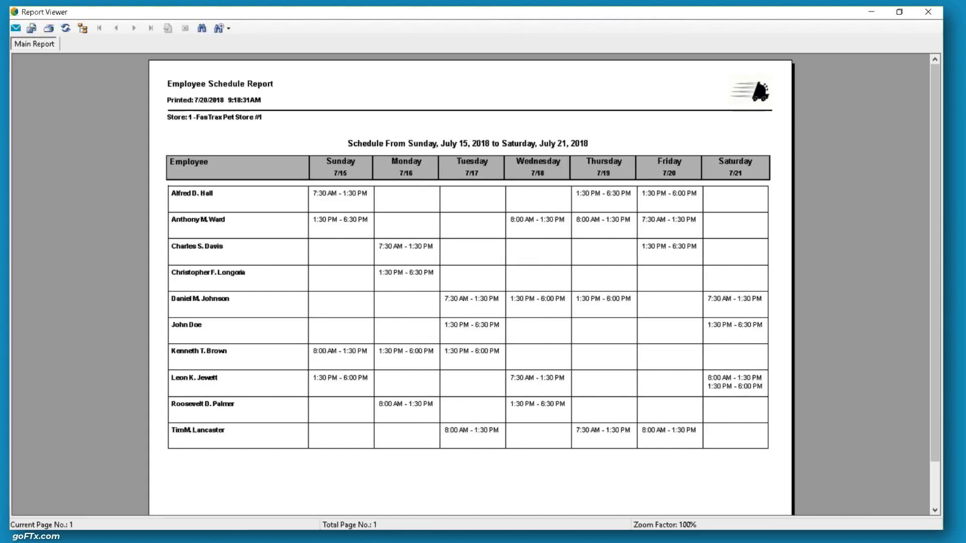
- Open Data Only.xls from the Temporary folder and fit all column widths to their contents
left_click(290, 522)
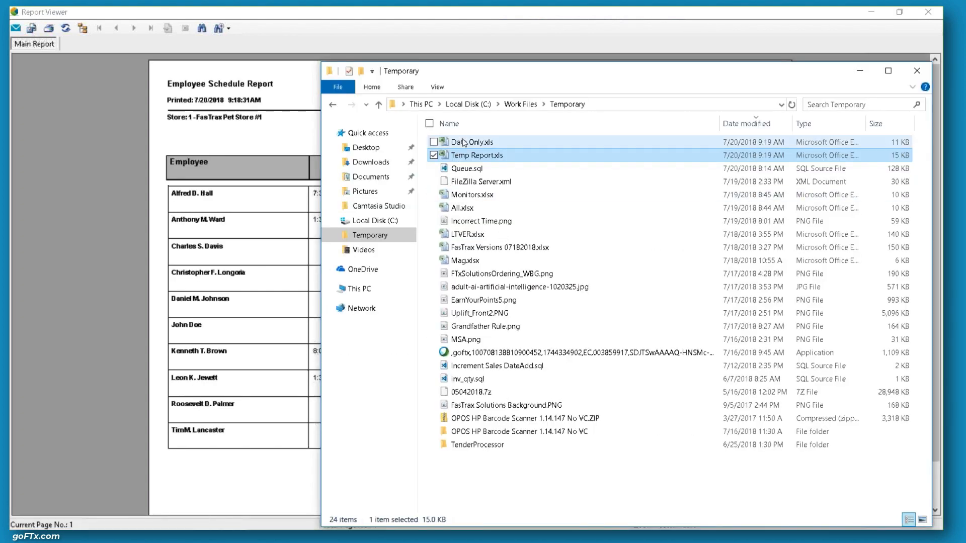
left_click(465, 143)
double_click(466, 143)
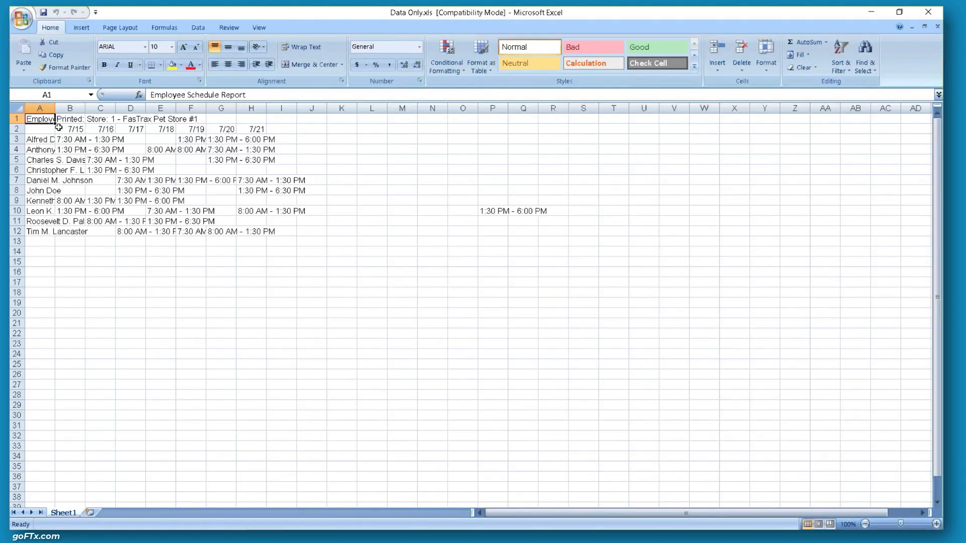
left_click(14, 110)
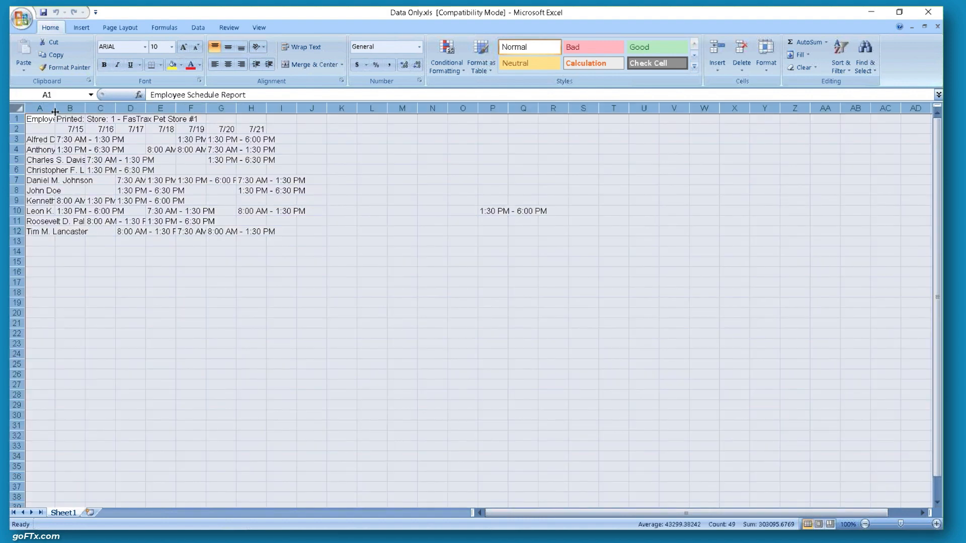
double_click(55, 109)
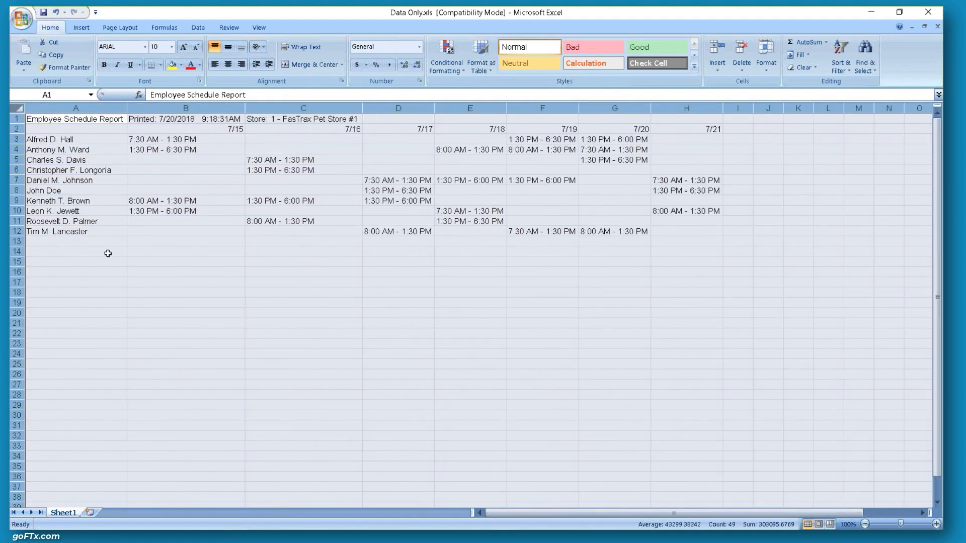
- Select cell A3, close the Data Only workbook without saving, and close the Temporary folder window
left_click(59, 140)
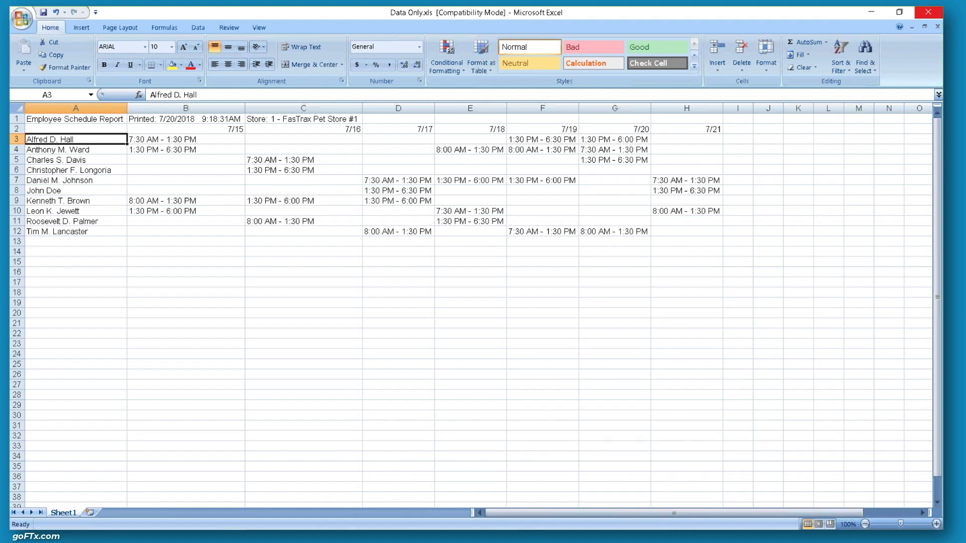
left_click(926, 13)
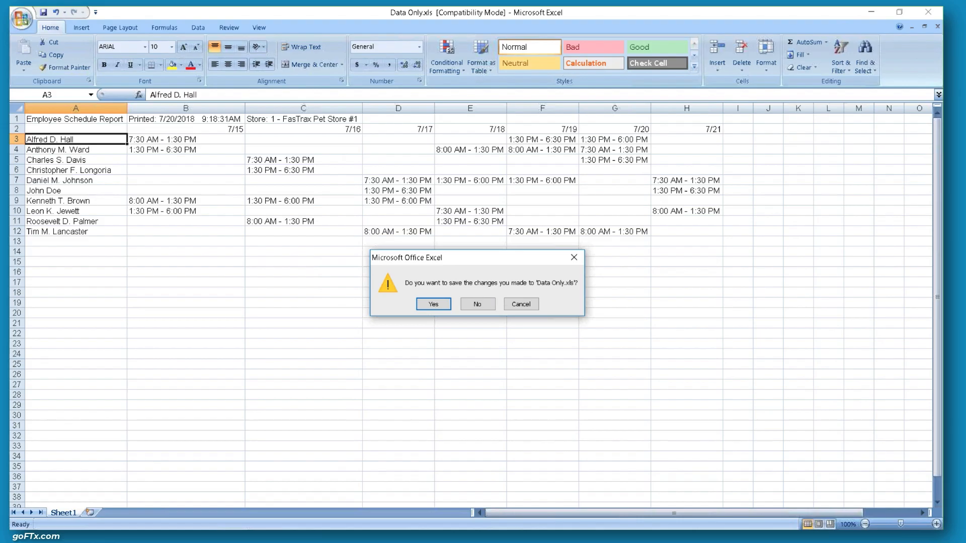
left_click(478, 304)
left_click(914, 72)
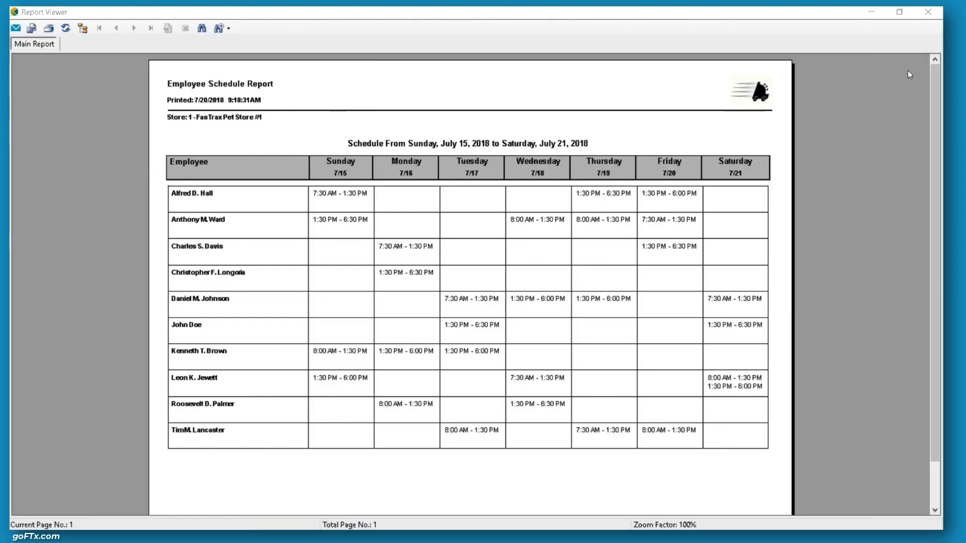
- Close the report viewer and switch back to FasTrax Director, dismissing the print options and store 1's schedule
left_click(932, 15)
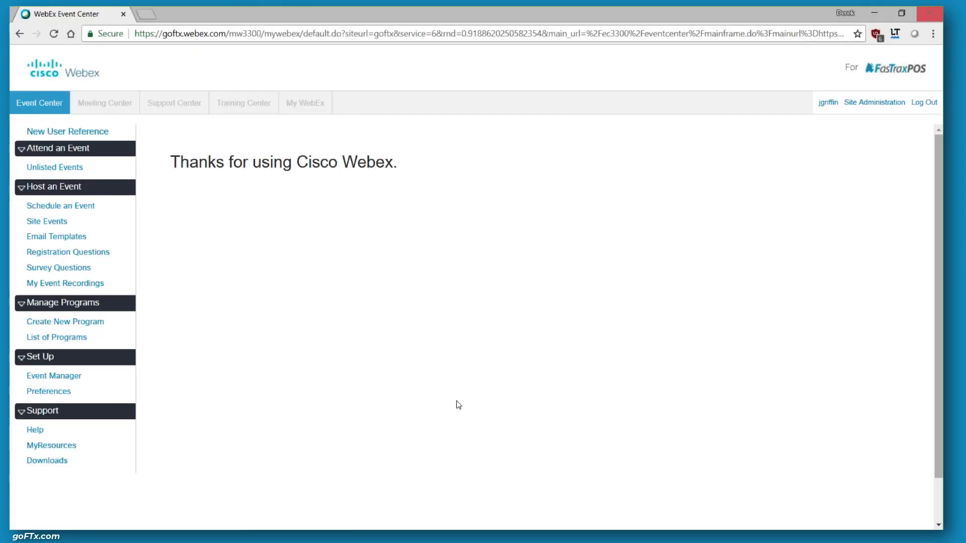
mouse_move(415, 520)
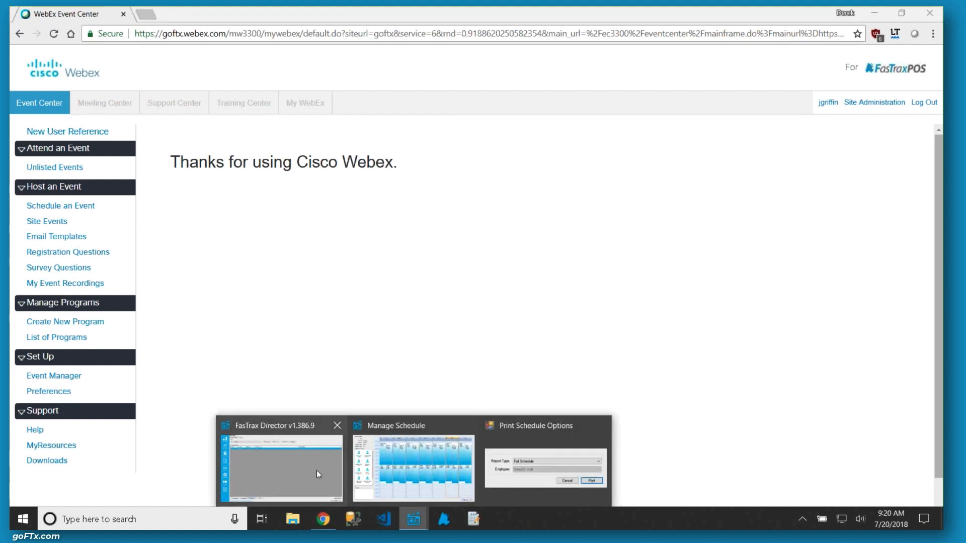
left_click(303, 465)
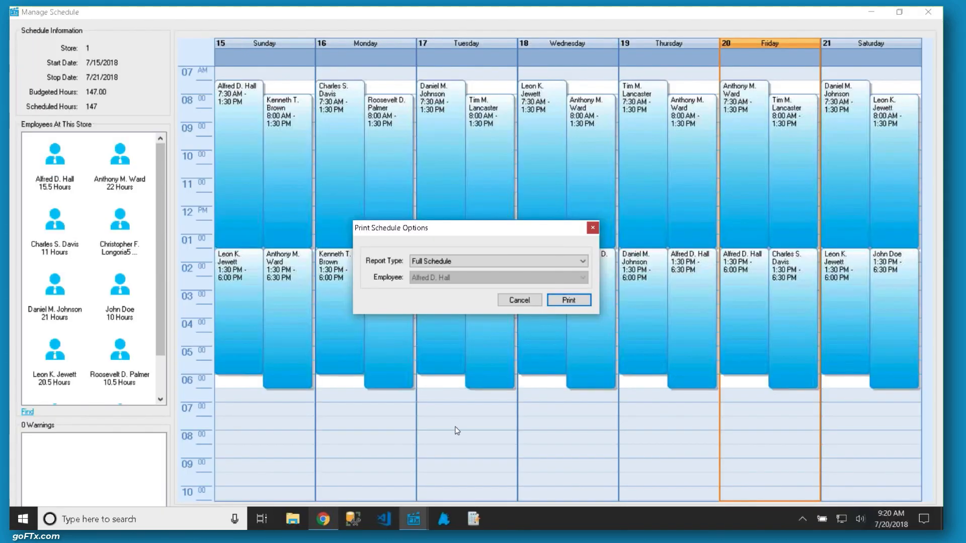
left_click(524, 301)
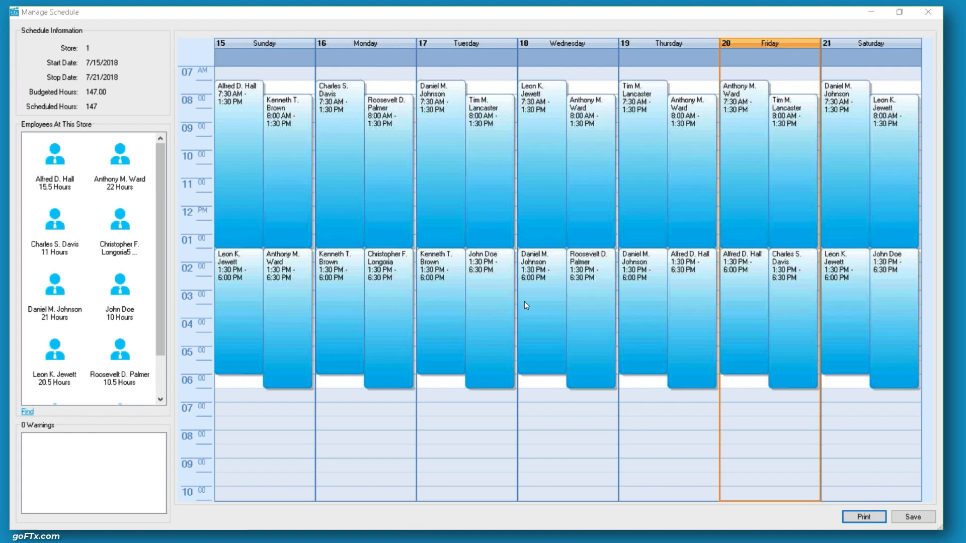
left_click(929, 12)
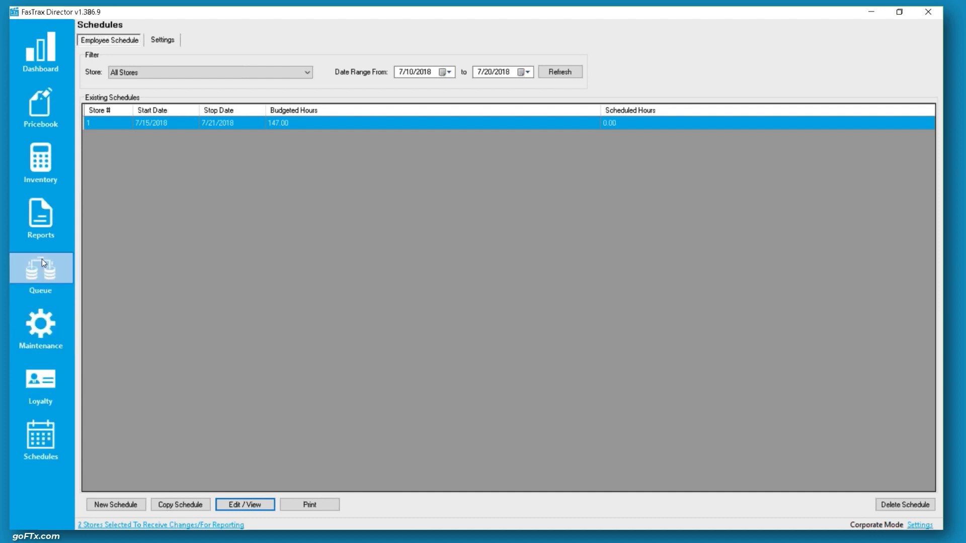
- Review the pending store updates in the queue, then switch to the FasTrax point of sale and dismiss its key lock notice
left_click(41, 272)
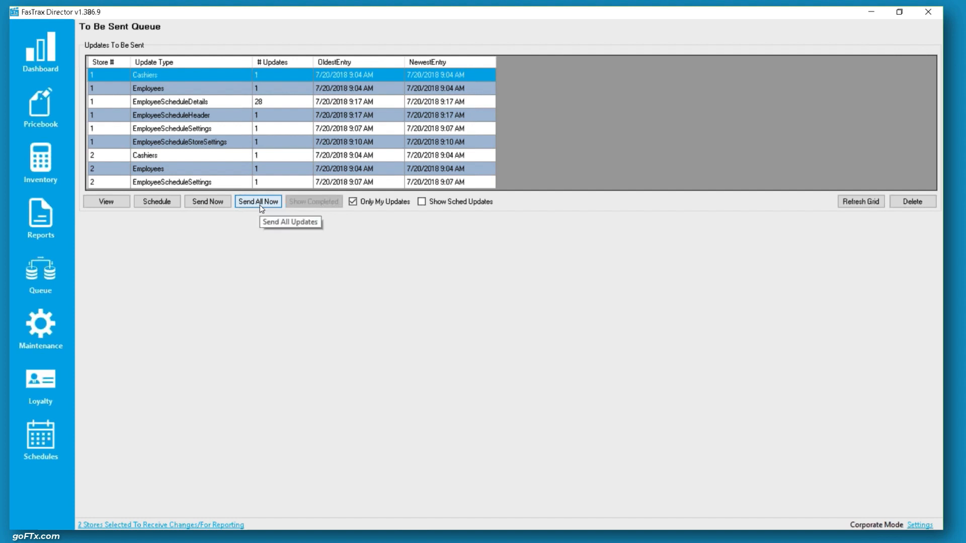
mouse_move(428, 529)
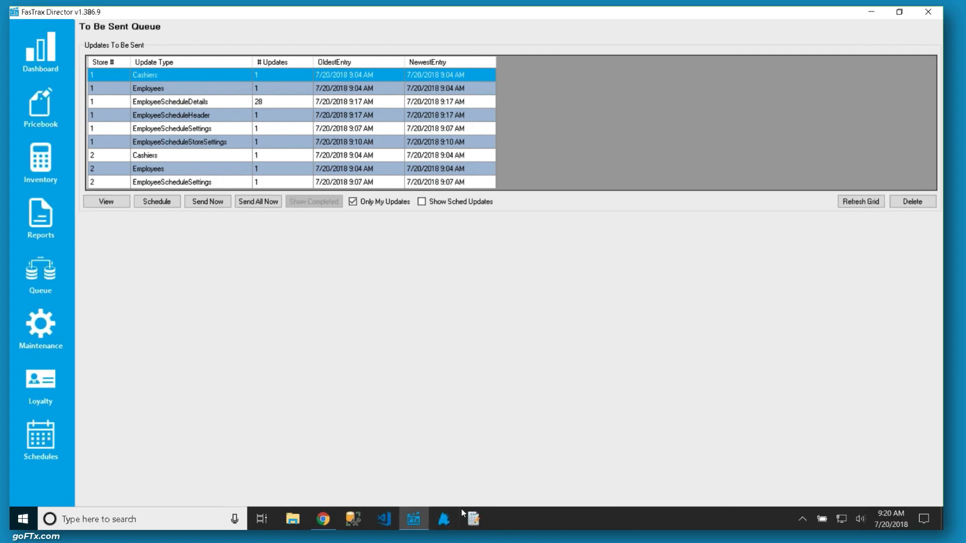
left_click(443, 518)
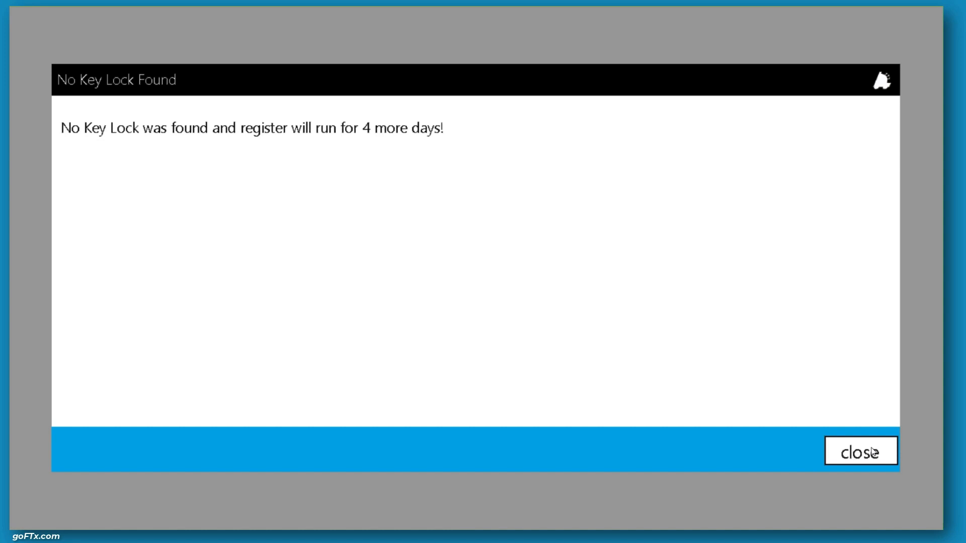
left_click(873, 452)
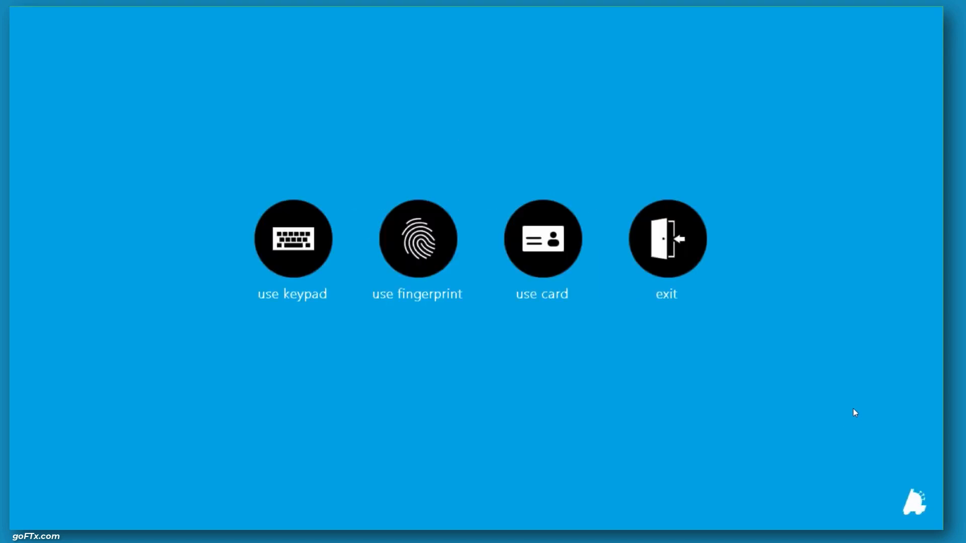
- Log in to the point of sale by keypad with the employee ID and password
left_click(284, 256)
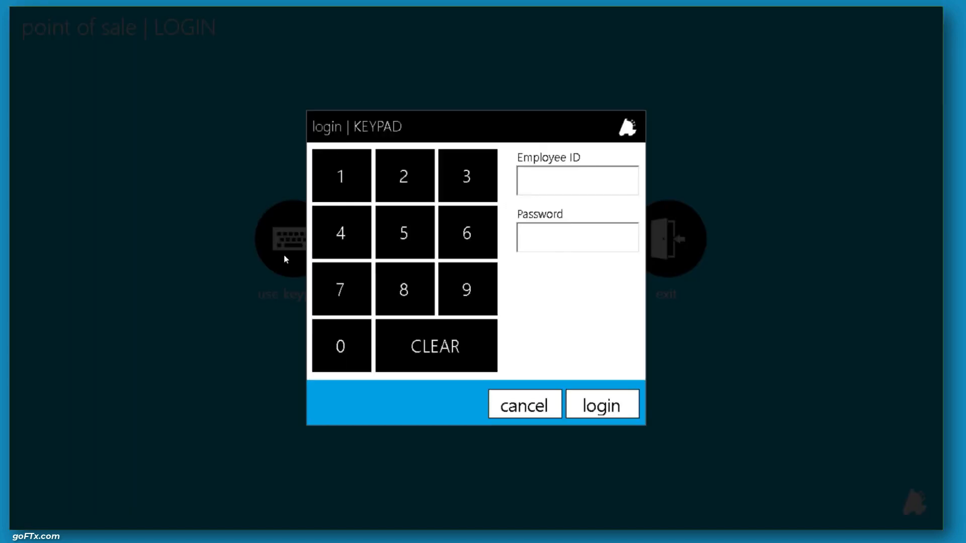
type("*")
key("Tab")
type("*")
key("Return")
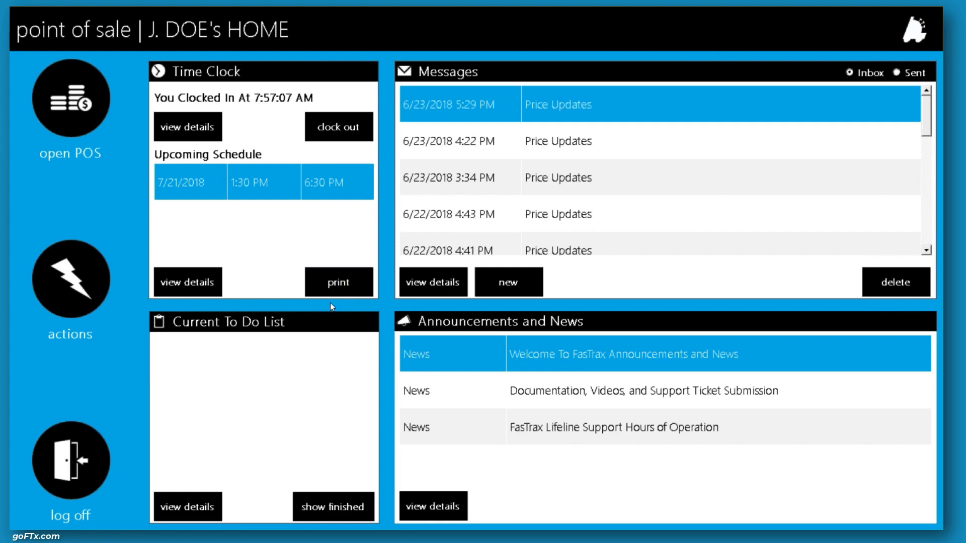
- View the details of the upcoming schedule for the week of 07/15/2018, check the available weeks, and close the details
left_click(191, 282)
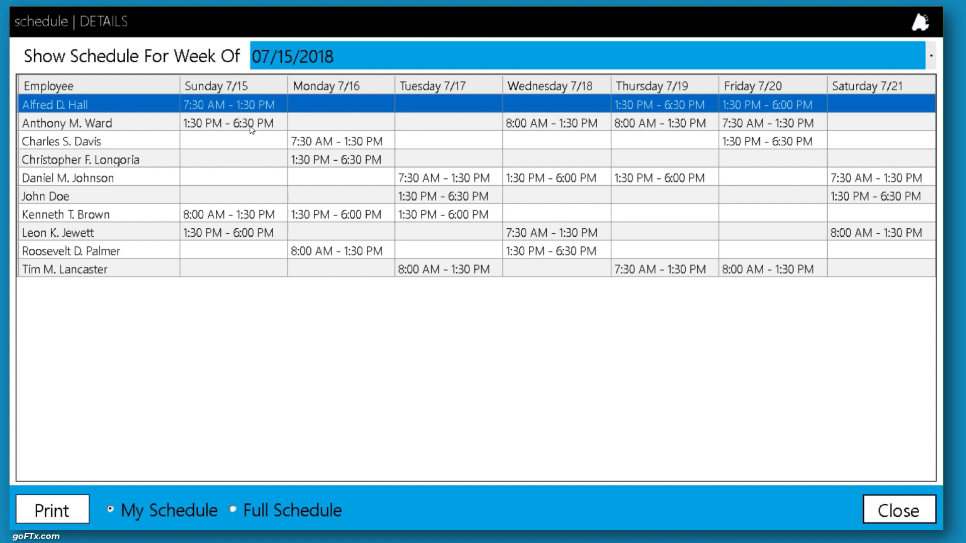
left_click(526, 58)
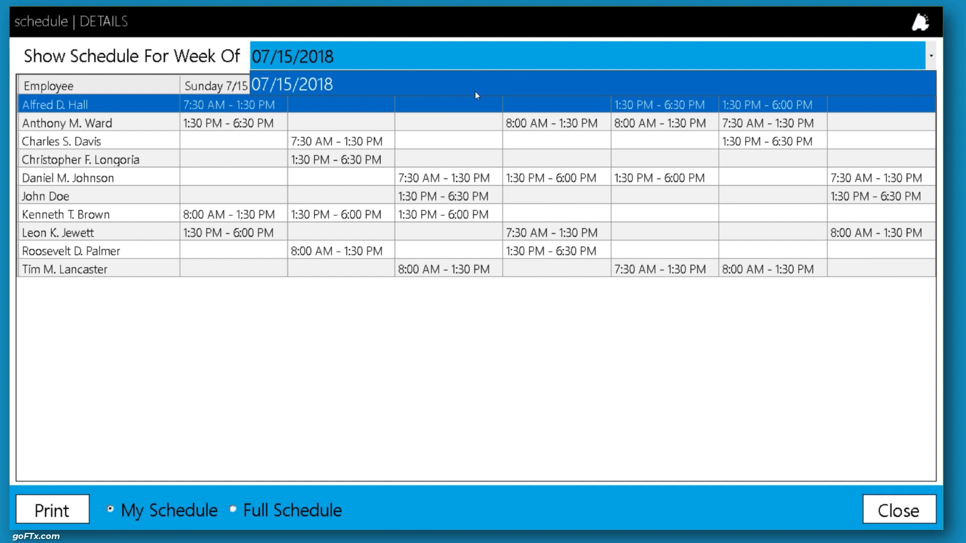
left_click(514, 58)
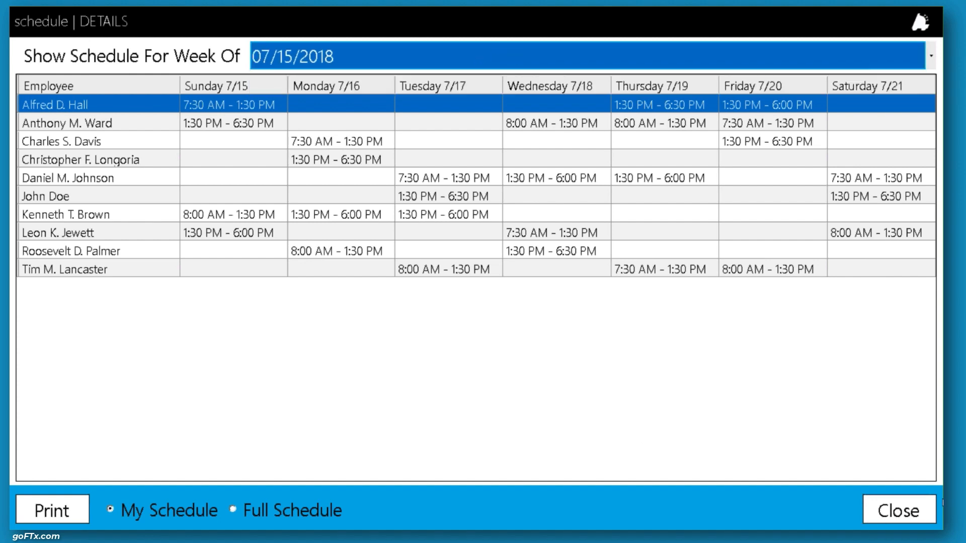
left_click(924, 506)
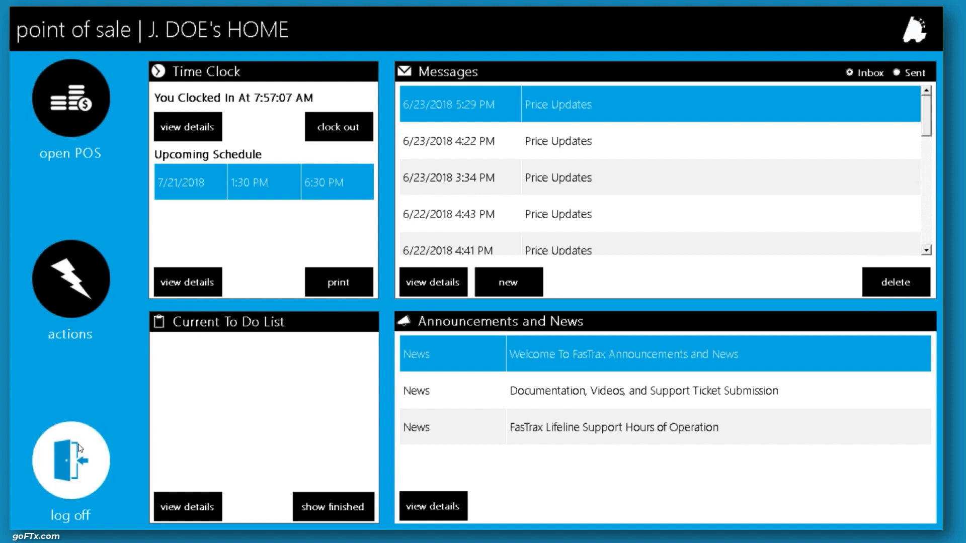
- Log off and exit the point of sale, and return to the Schedules page in FasTrax Director
left_click(80, 447)
left_click(666, 267)
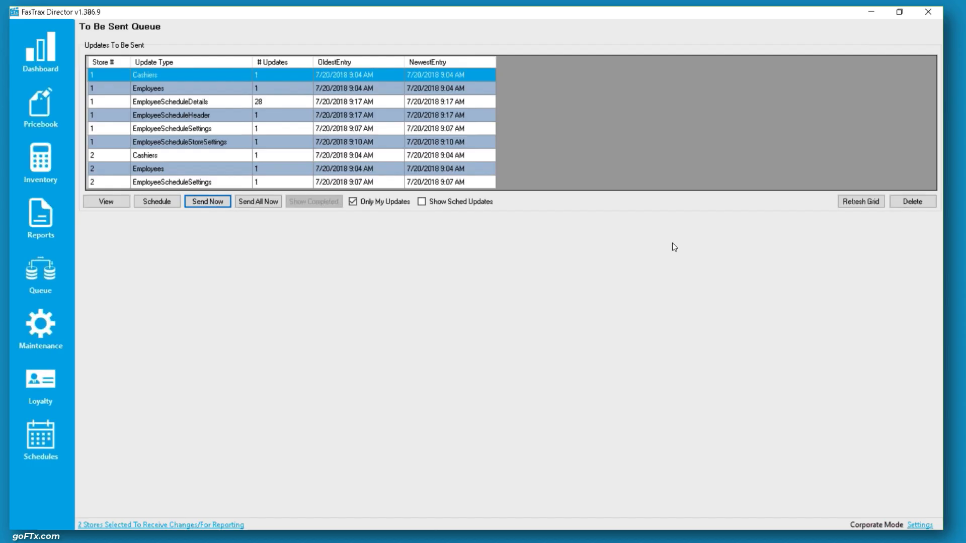
left_click(36, 426)
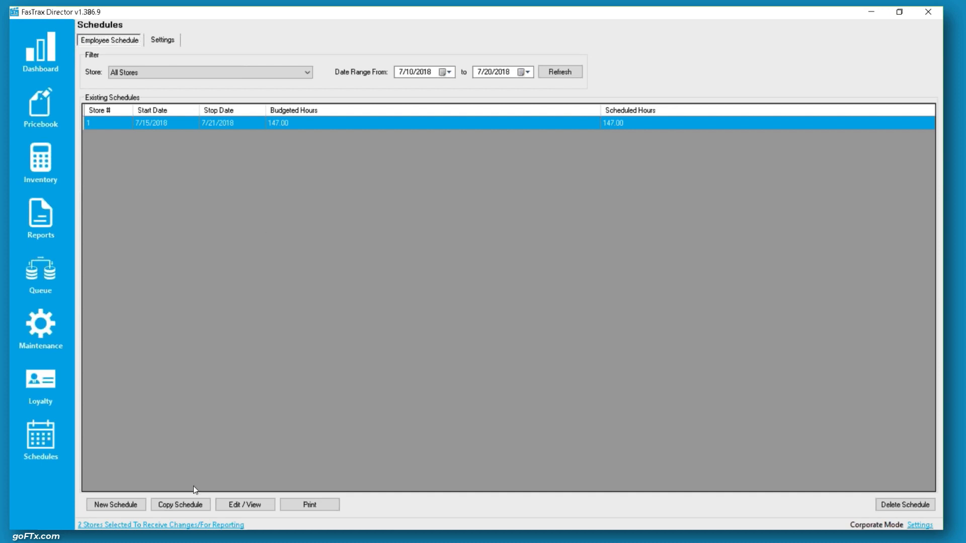
- Copy store 1's existing 7/15/2018 schedule to a new schedule for FasTrax Pet Store #1 starting Sunday, July 22, 2018
left_click(181, 505)
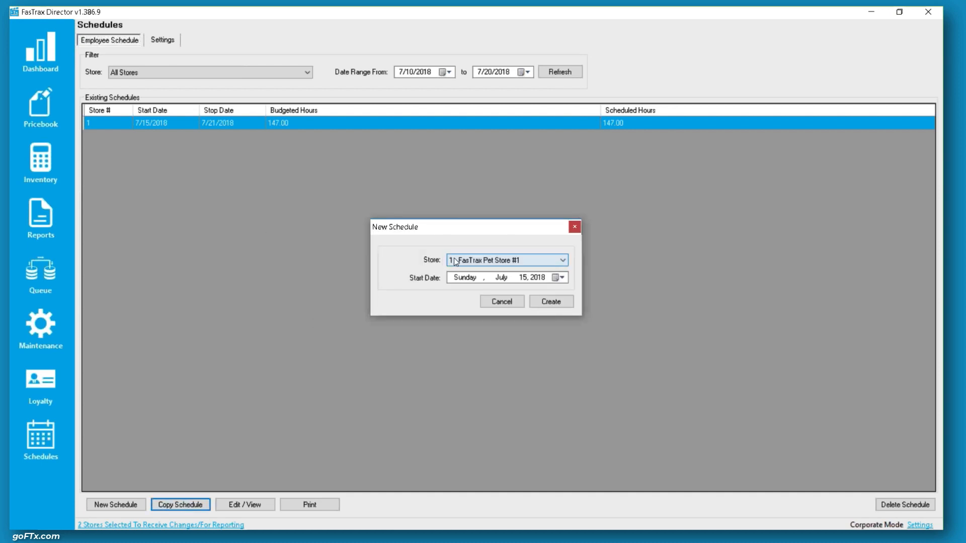
left_click(559, 278)
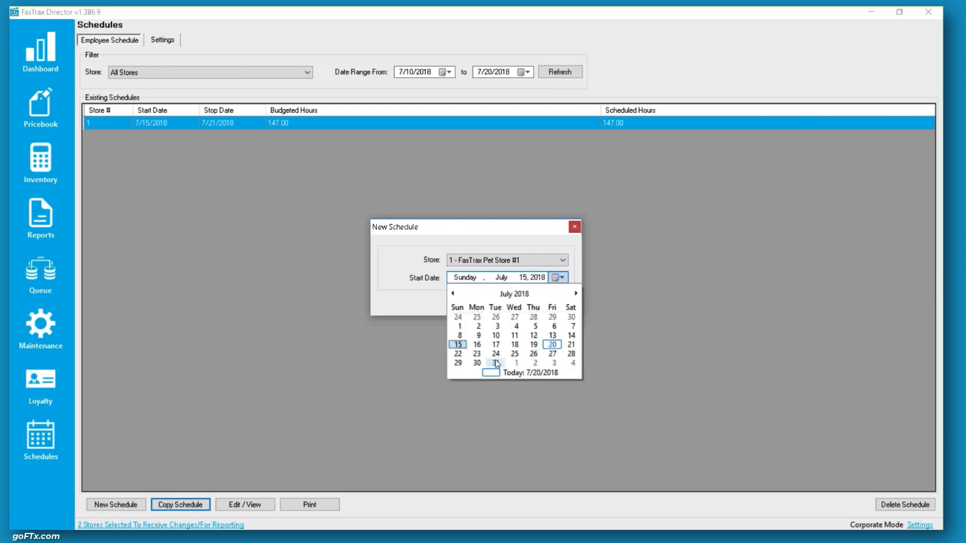
left_click(458, 354)
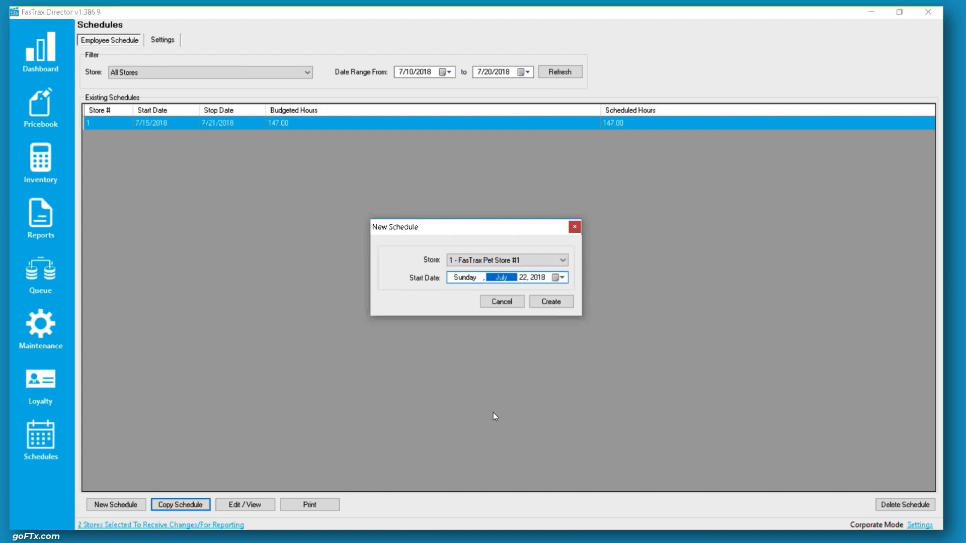
left_click(556, 304)
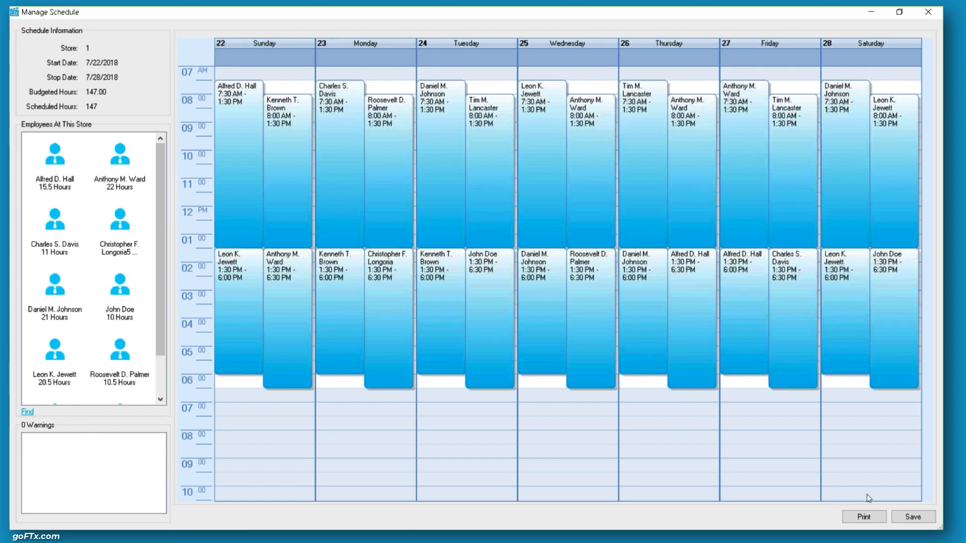
- Save the copied schedule for 7/22/2018 to 7/28/2018 and close the Manage Schedule window
left_click(914, 516)
left_click(491, 307)
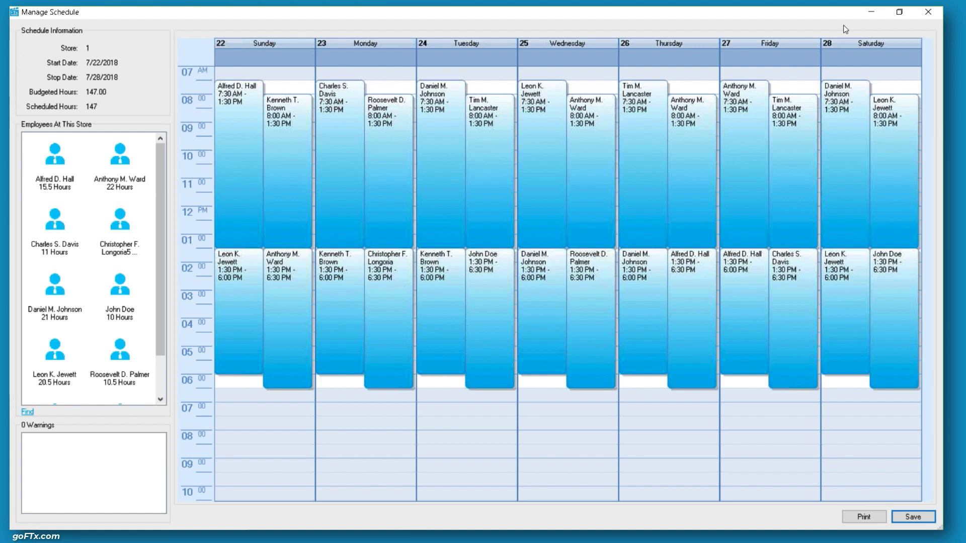
left_click(935, 15)
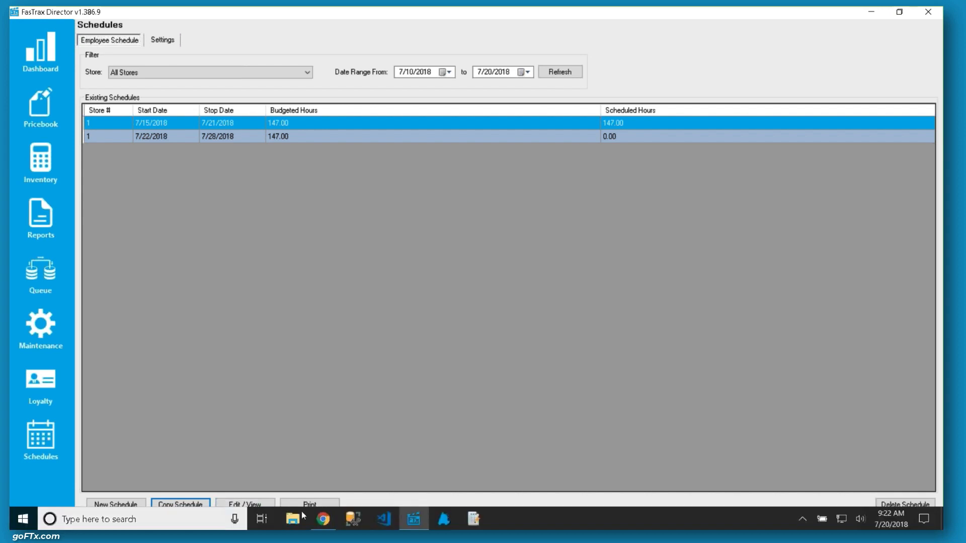
- Open a new Google Chrome window and go to goftx.com
right_click(312, 516)
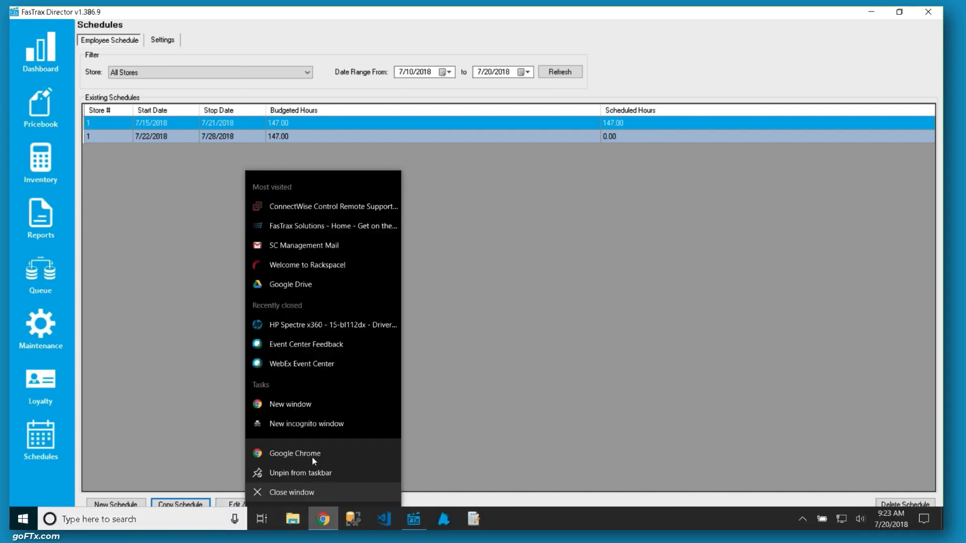
left_click(309, 407)
type("goftx.com")
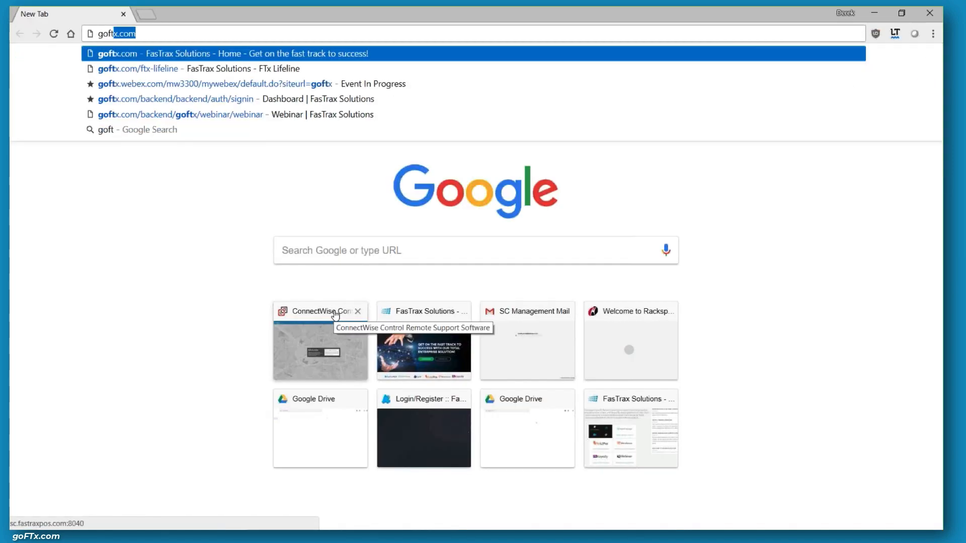
key("Return")
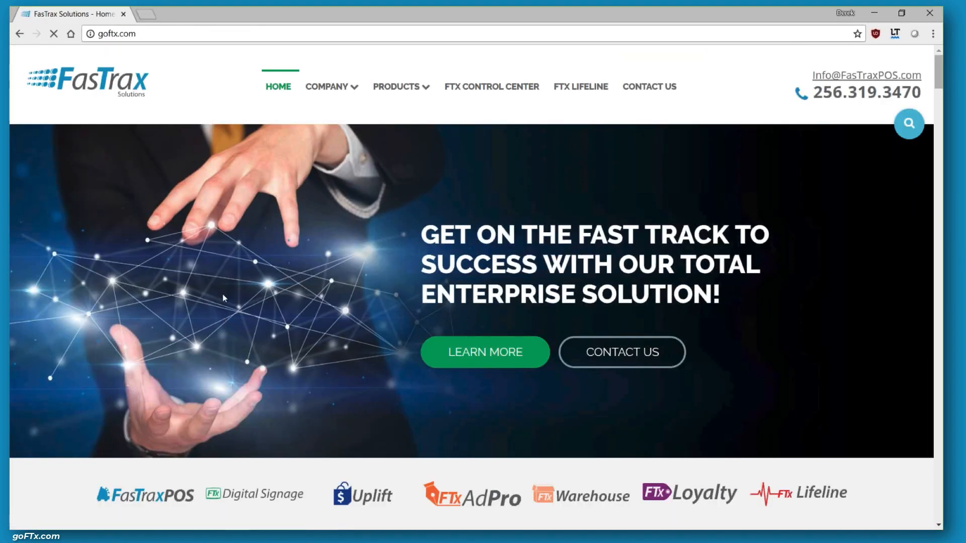
- Open the weekly training webinars from the FTx Lifeline page and look through the listed sessions and their dates
left_click(578, 90)
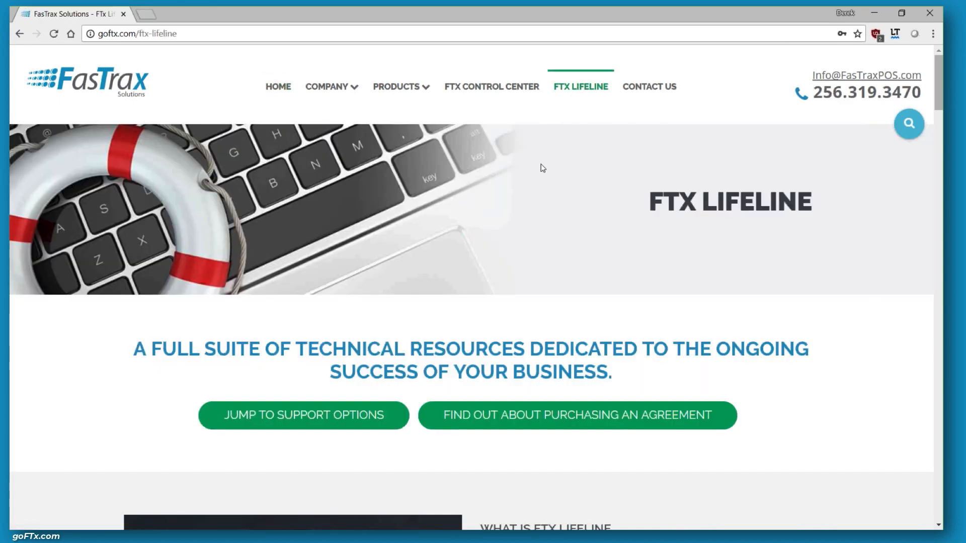
scroll(541, 173, "down", 6)
scroll(540, 173, "down", 10)
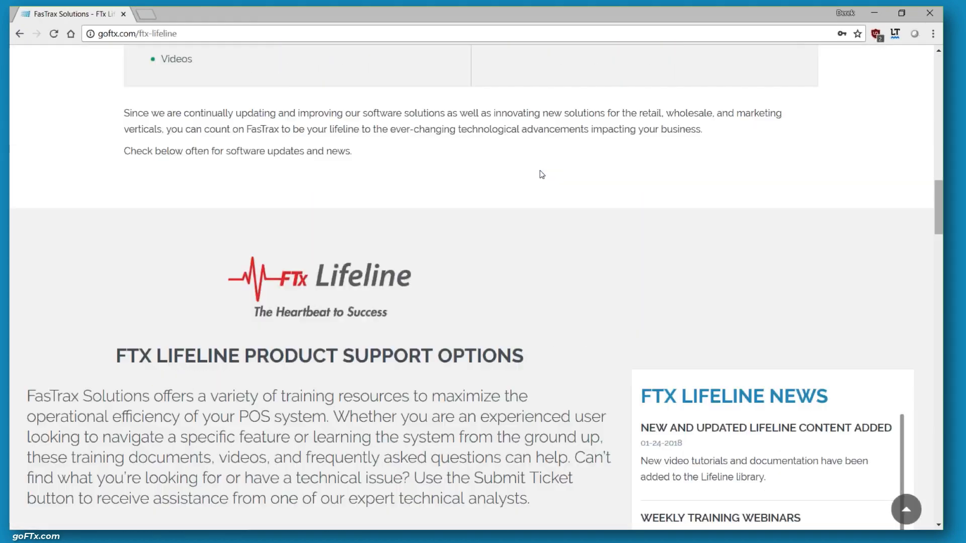
scroll(533, 201, "down", 8)
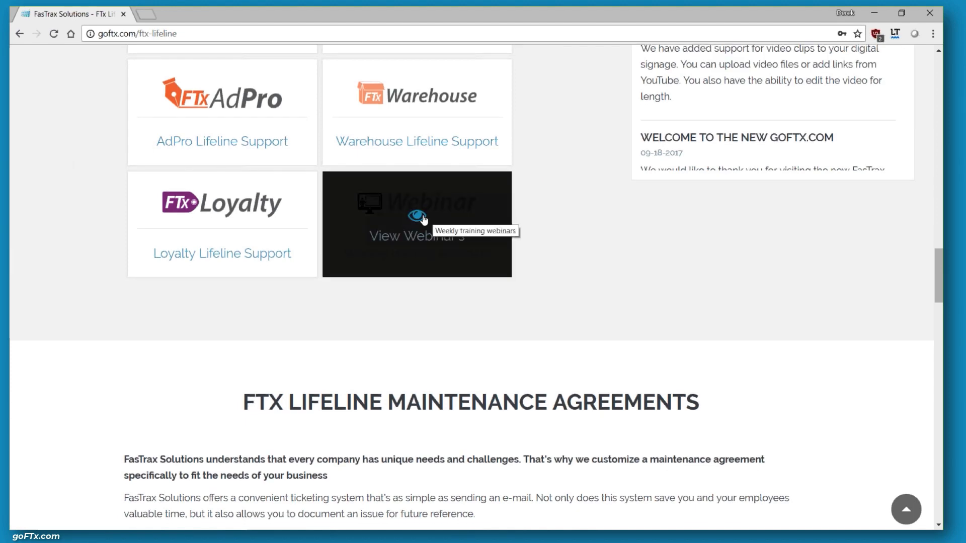
left_click(424, 220)
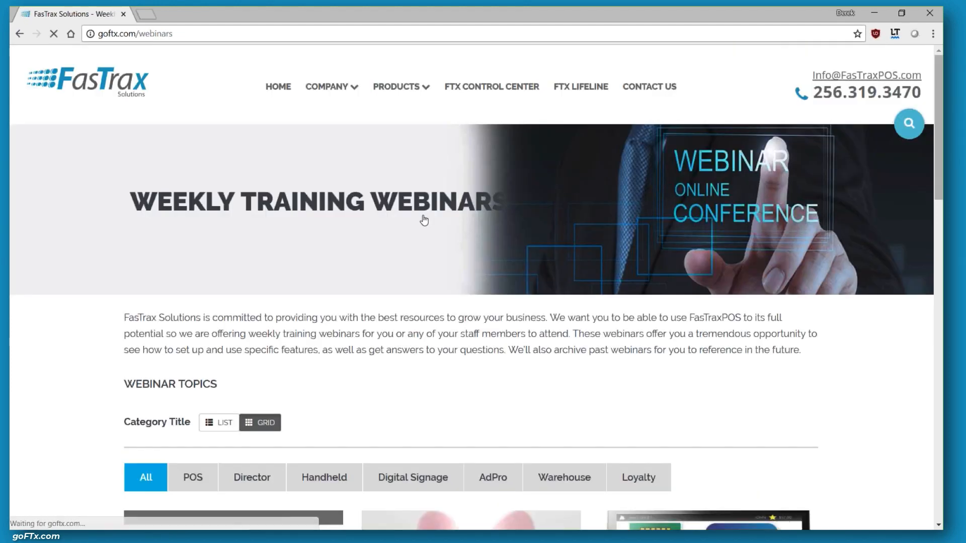
scroll(424, 220, "down", 7)
scroll(424, 220, "down", 6)
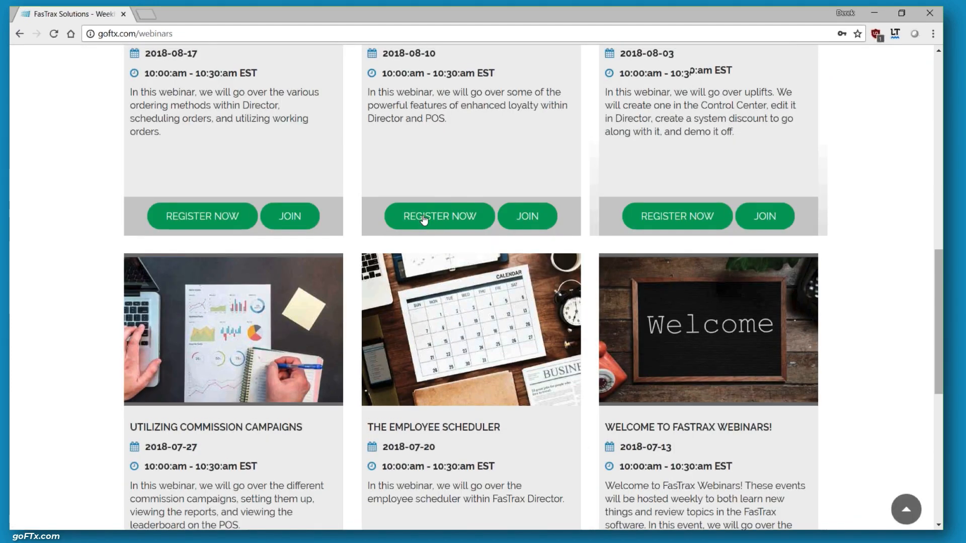
scroll(595, 262, "up", 6)
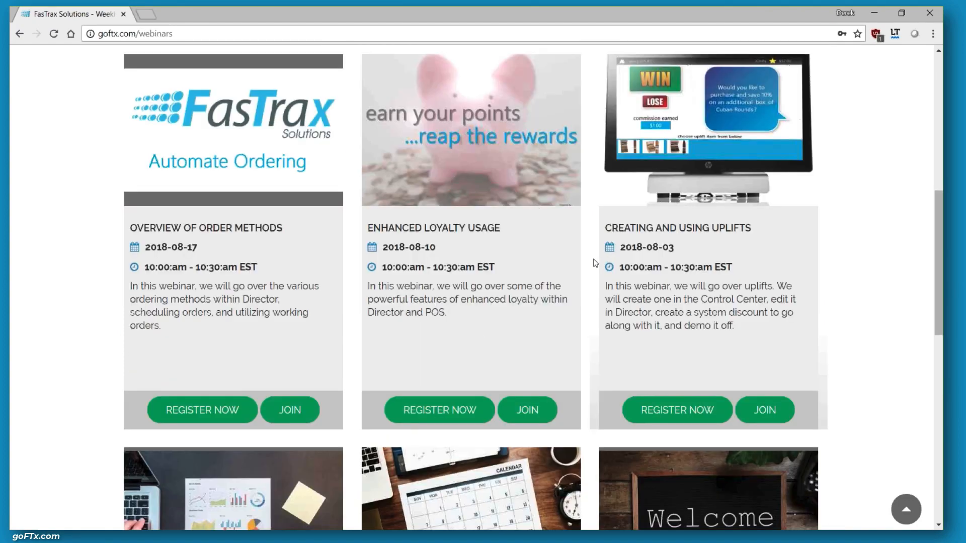
scroll(595, 263, "down", 4)
scroll(595, 263, "down", 4)
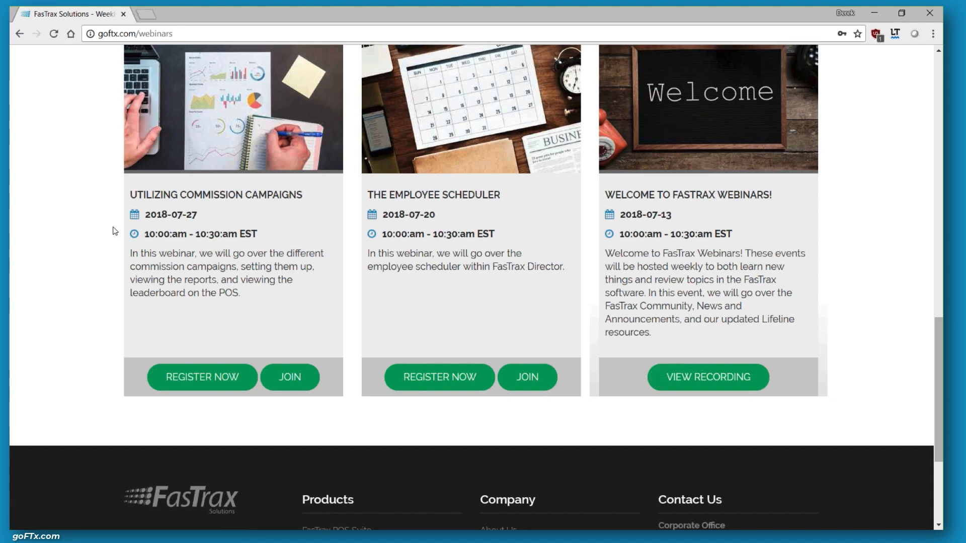
- Go back to the FTx Lifeline page and open the FasTraxPOS documentation from the product support options in a new tab
left_click(19, 33)
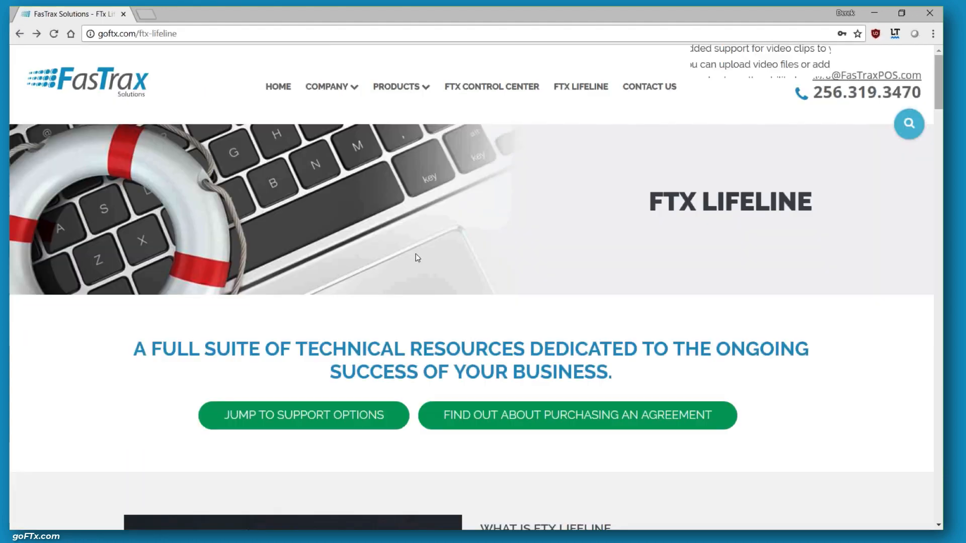
scroll(416, 256, "down", 15)
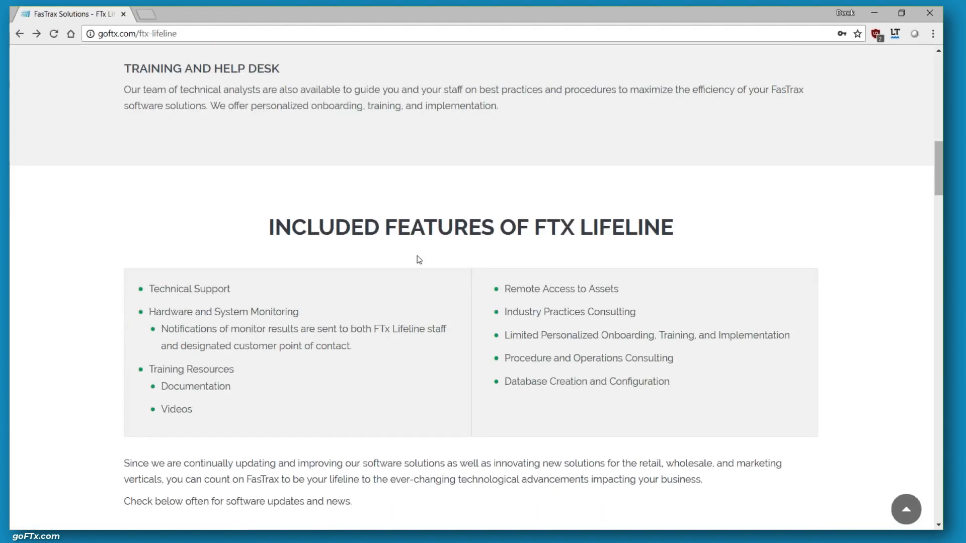
scroll(418, 259, "down", 12)
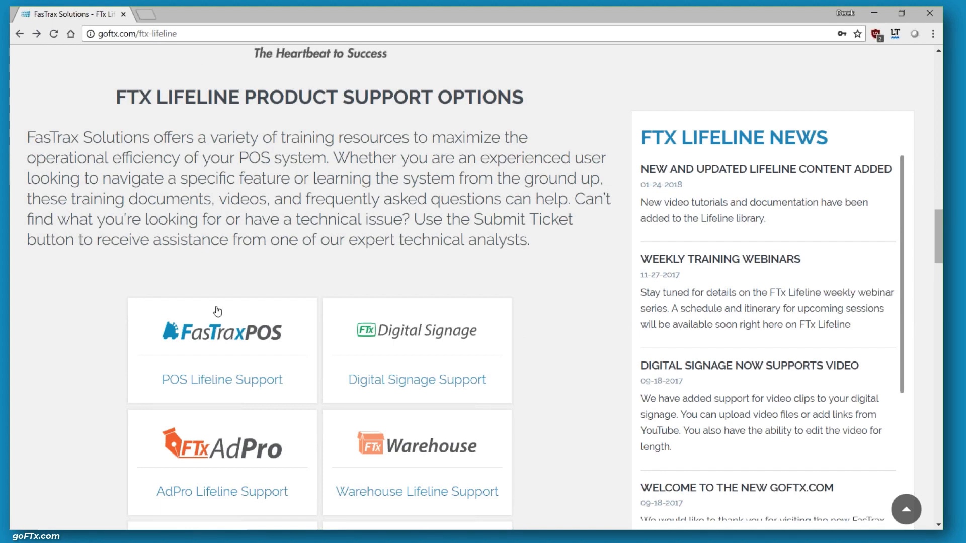
scroll(217, 311, "down", 3)
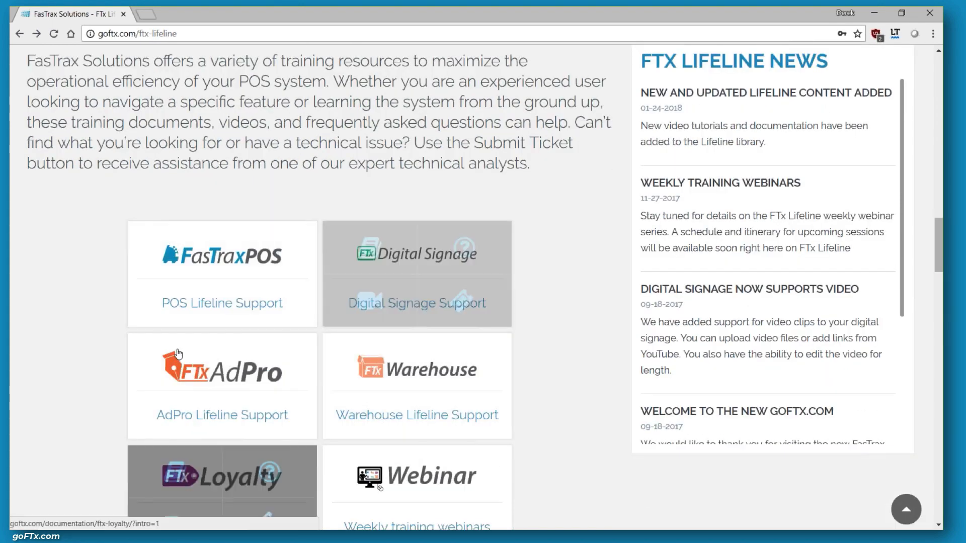
mouse_move(233, 282)
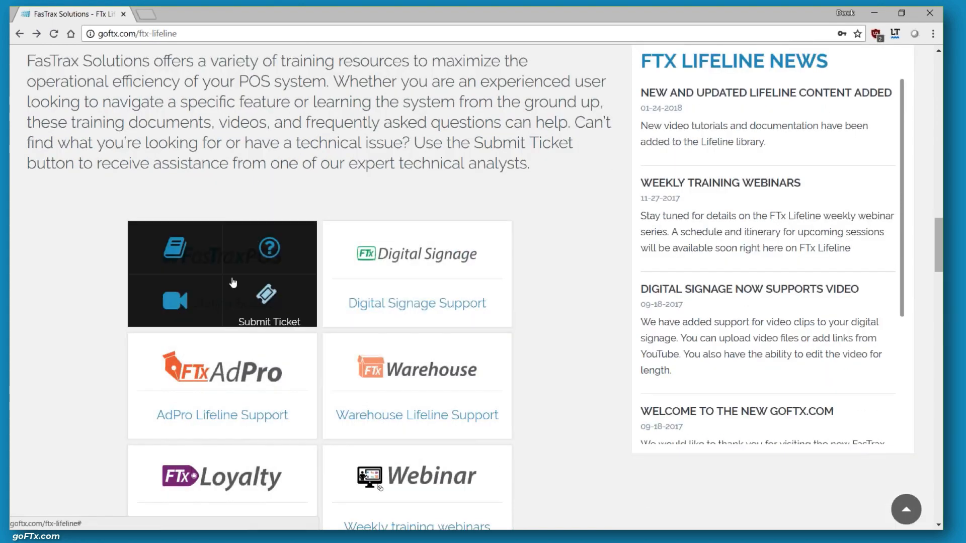
right_click(178, 243)
left_click(212, 250)
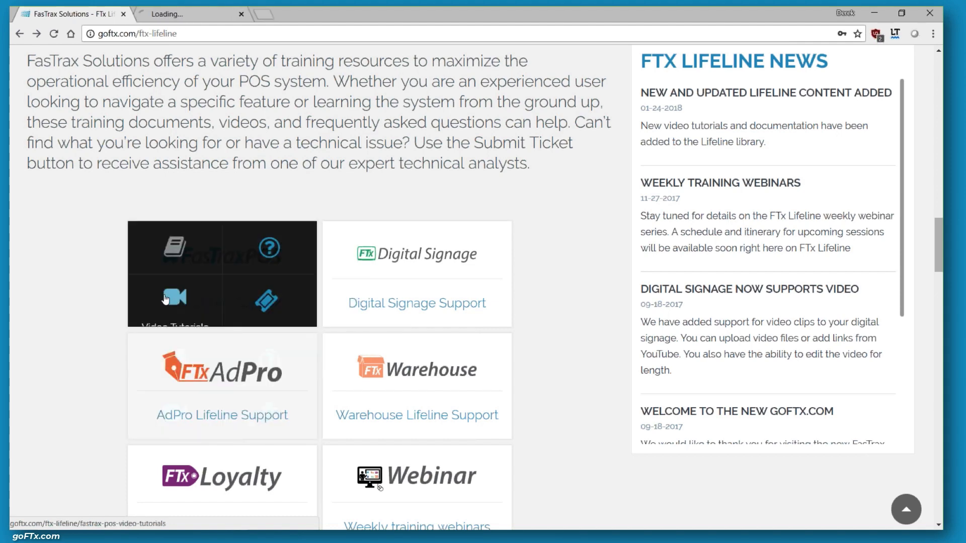
- Open the FasTraxPOS video tutorials in another new tab and switch to the documentation tab
right_click(174, 298)
left_click(212, 305)
key("ctrl+Tab")
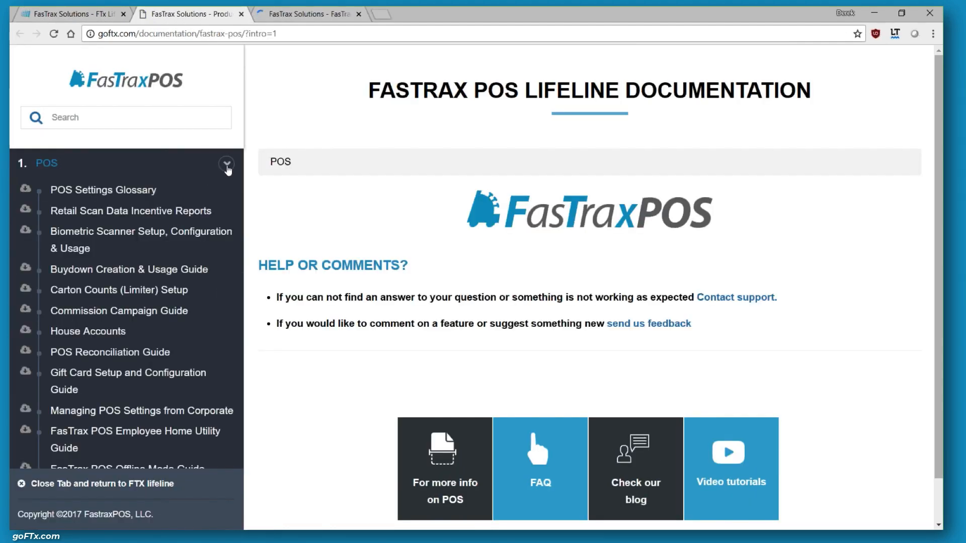
- Collapse the POS section to view the documentation categories, and look through the whole POS video tutorials page in its tab
left_click(227, 167)
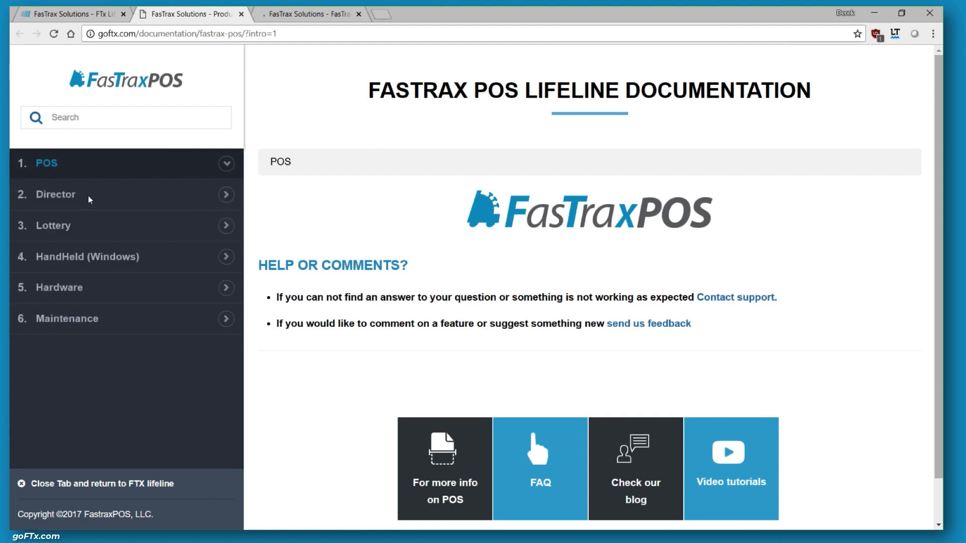
left_click(310, 13)
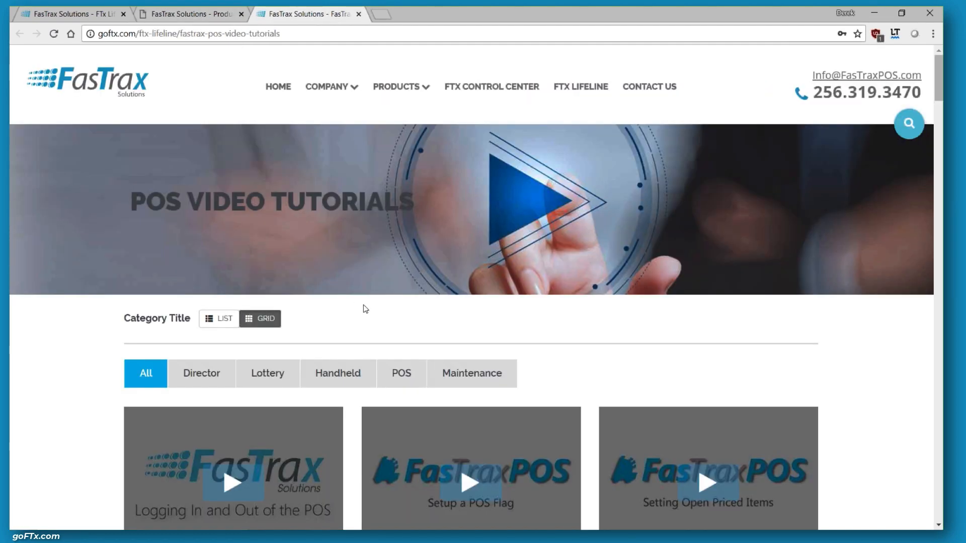
scroll(365, 309, "down", 20)
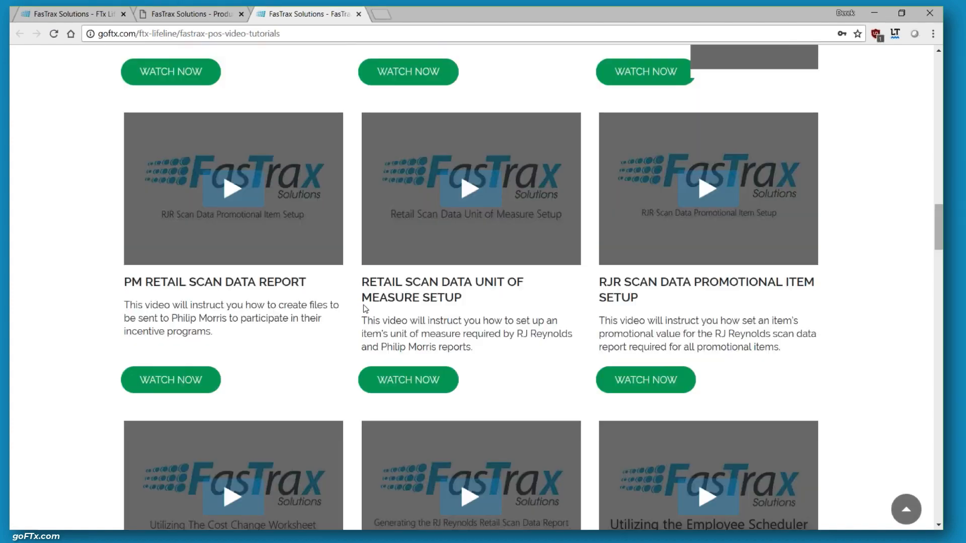
scroll(365, 309, "down", 20)
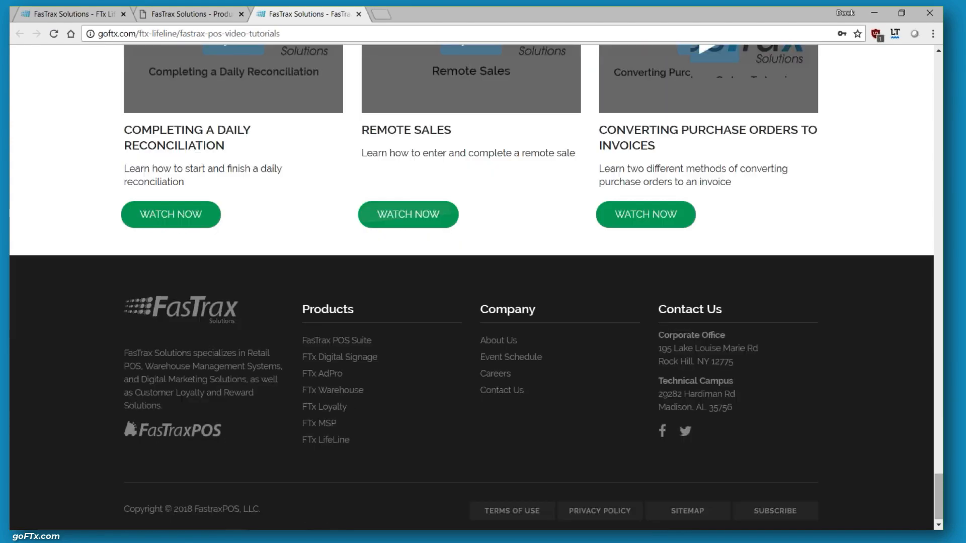
- Close the video tutorials and documentation tabs to return to the FTx Lifeline page
middle_click(322, 12)
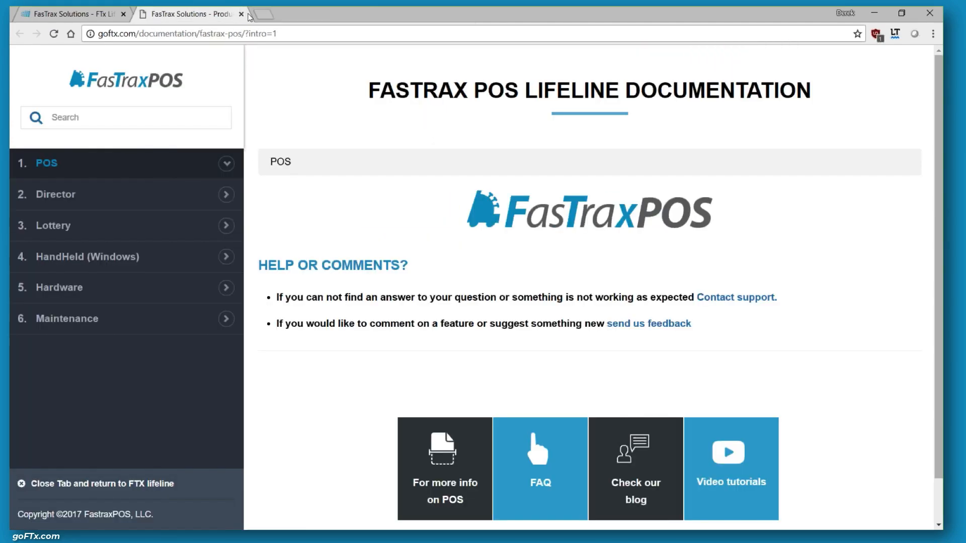
middle_click(210, 14)
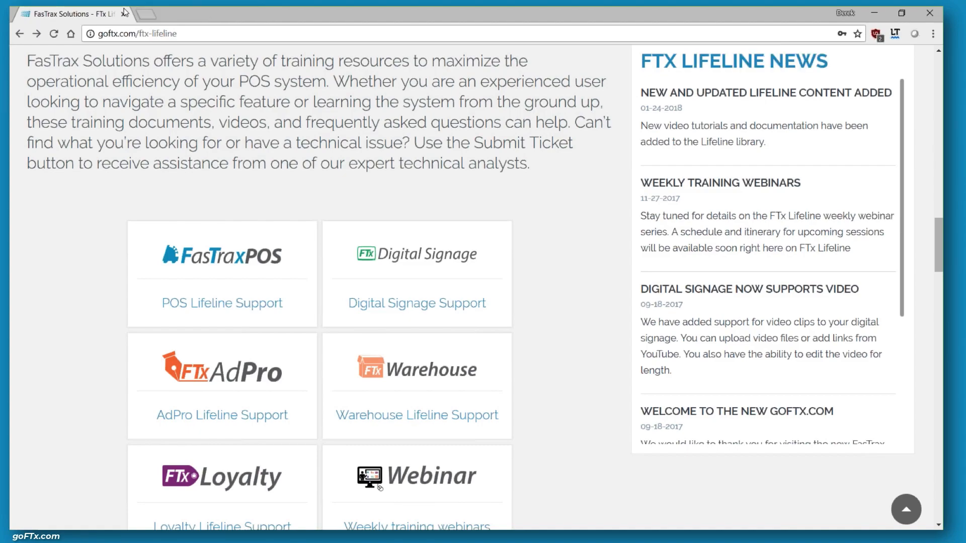